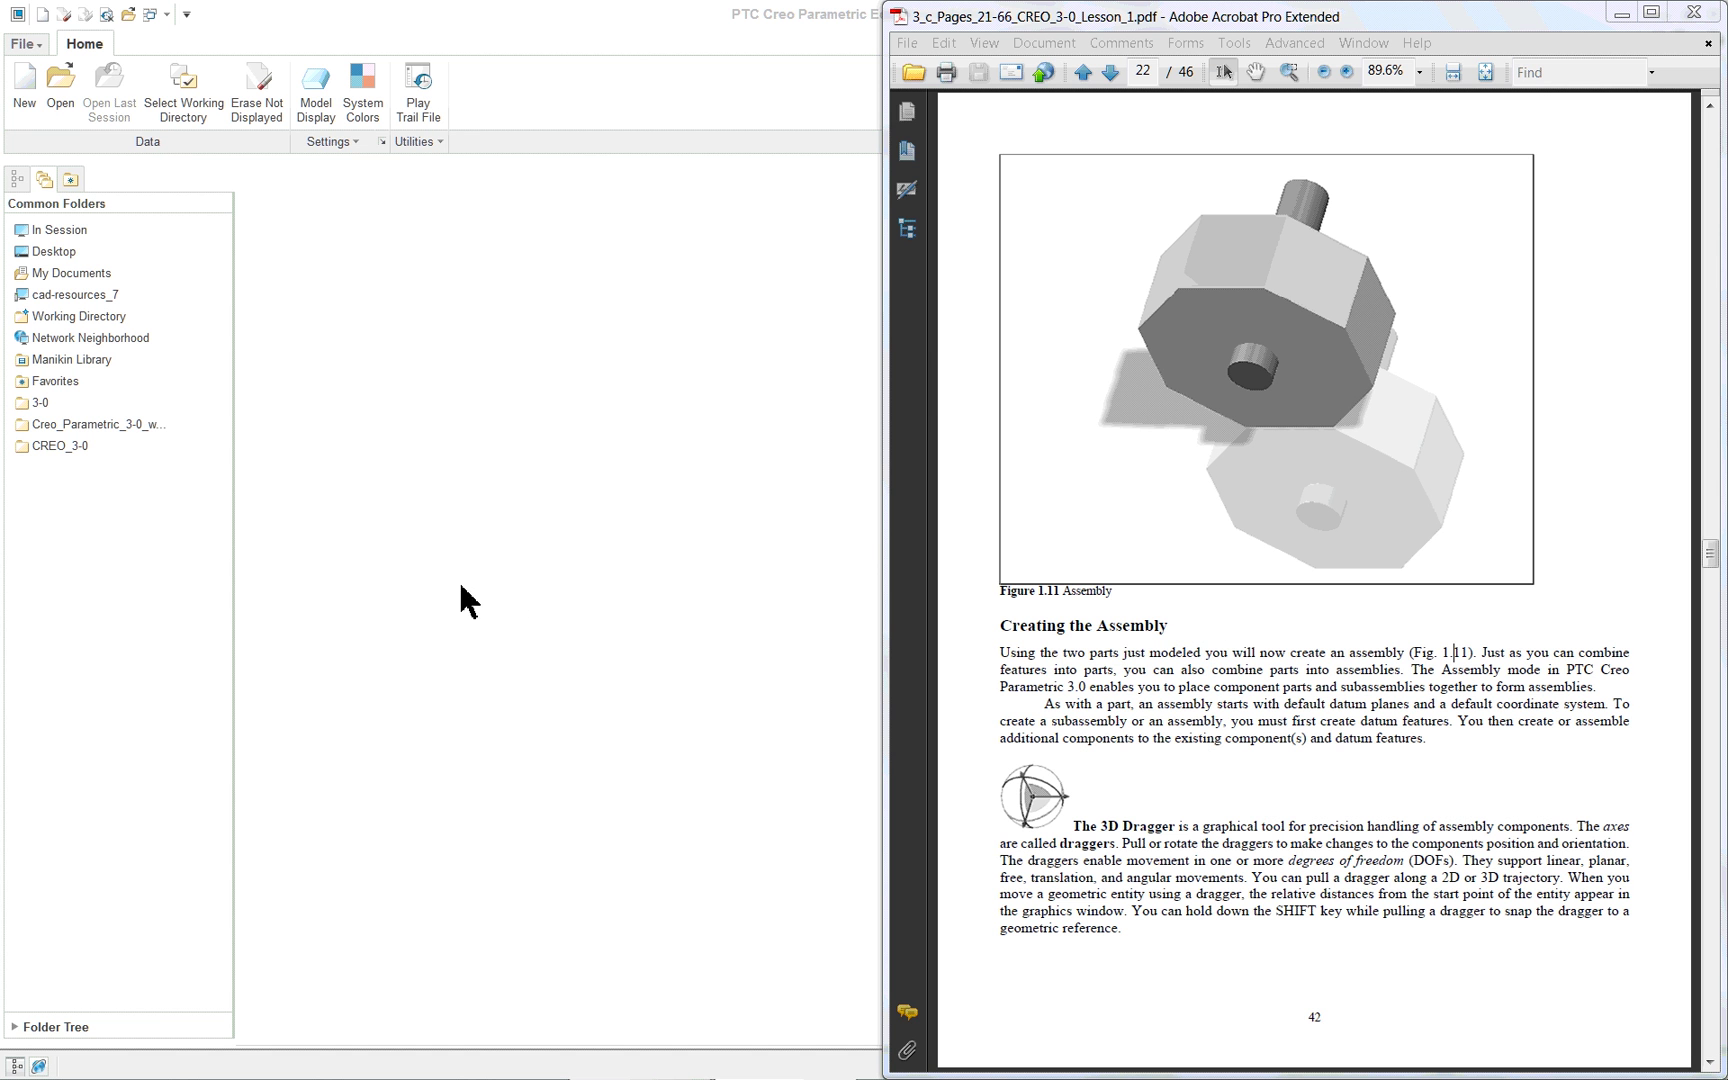
# Bring the lesson PDF forward and scroll to page 23's Creating the Assembly steps.
pyautogui.click(1203, 668)
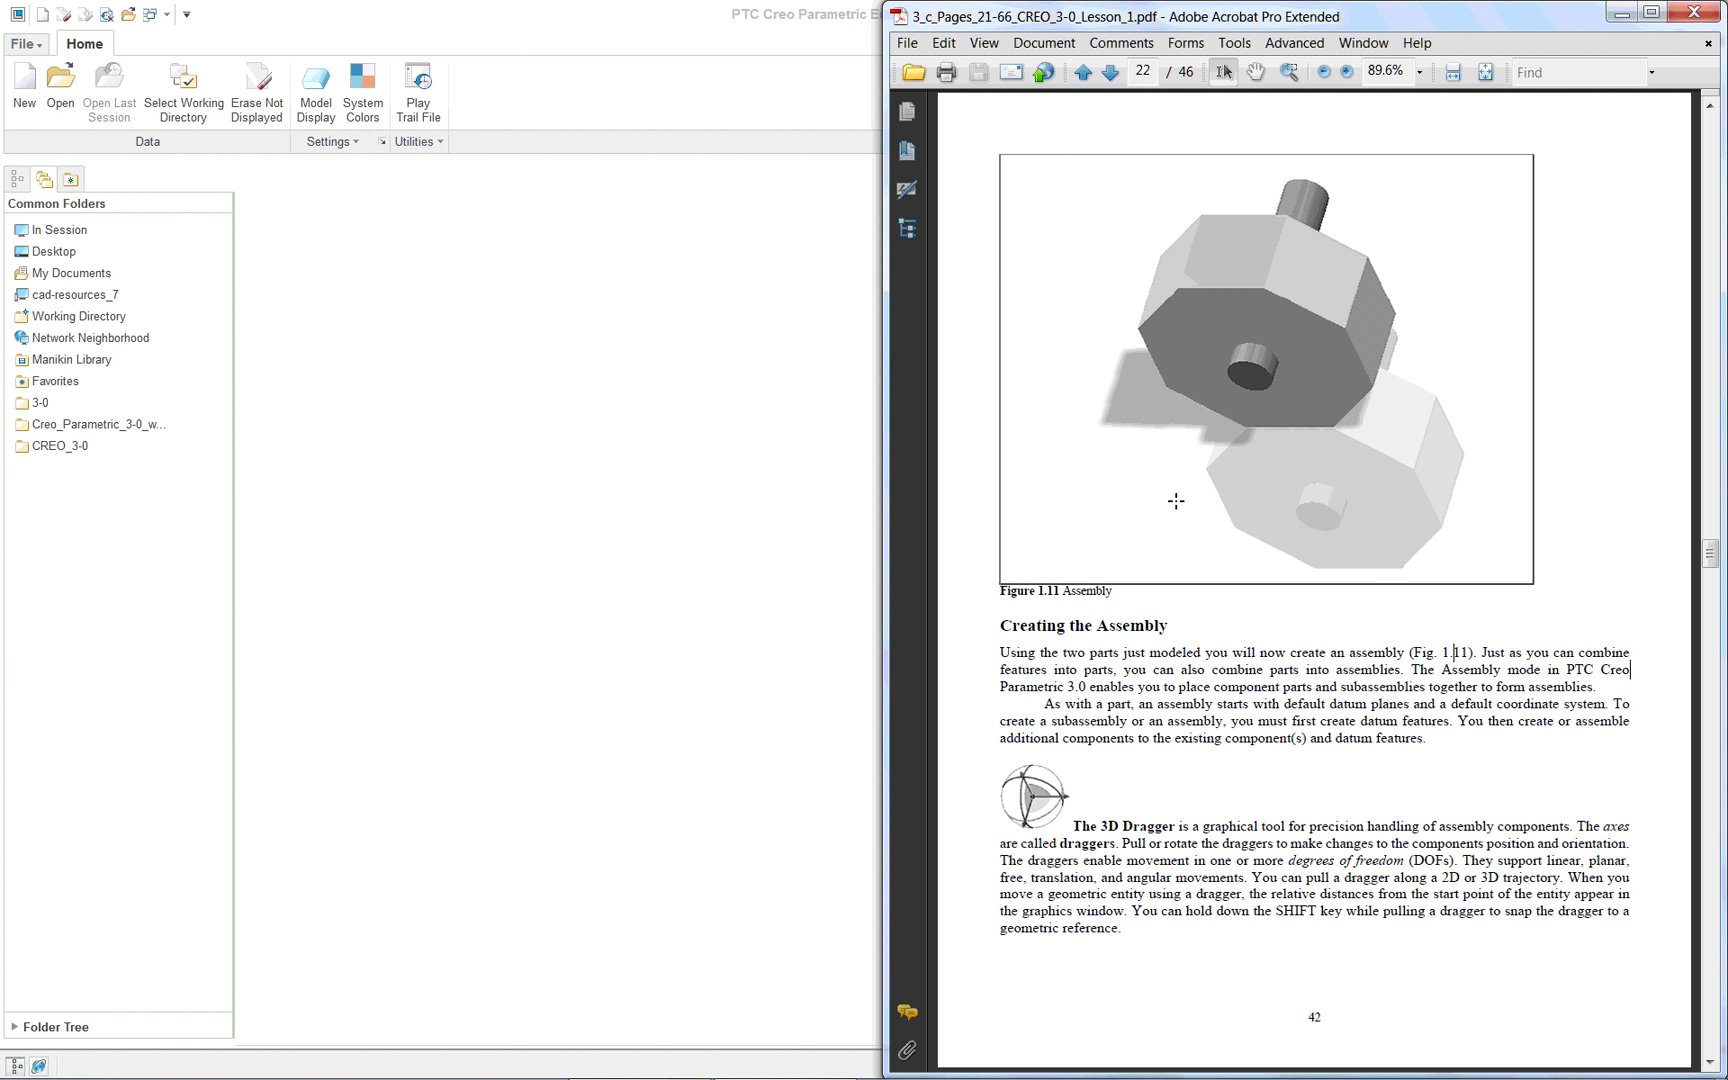
pyautogui.scroll(-1, 1176, 501)
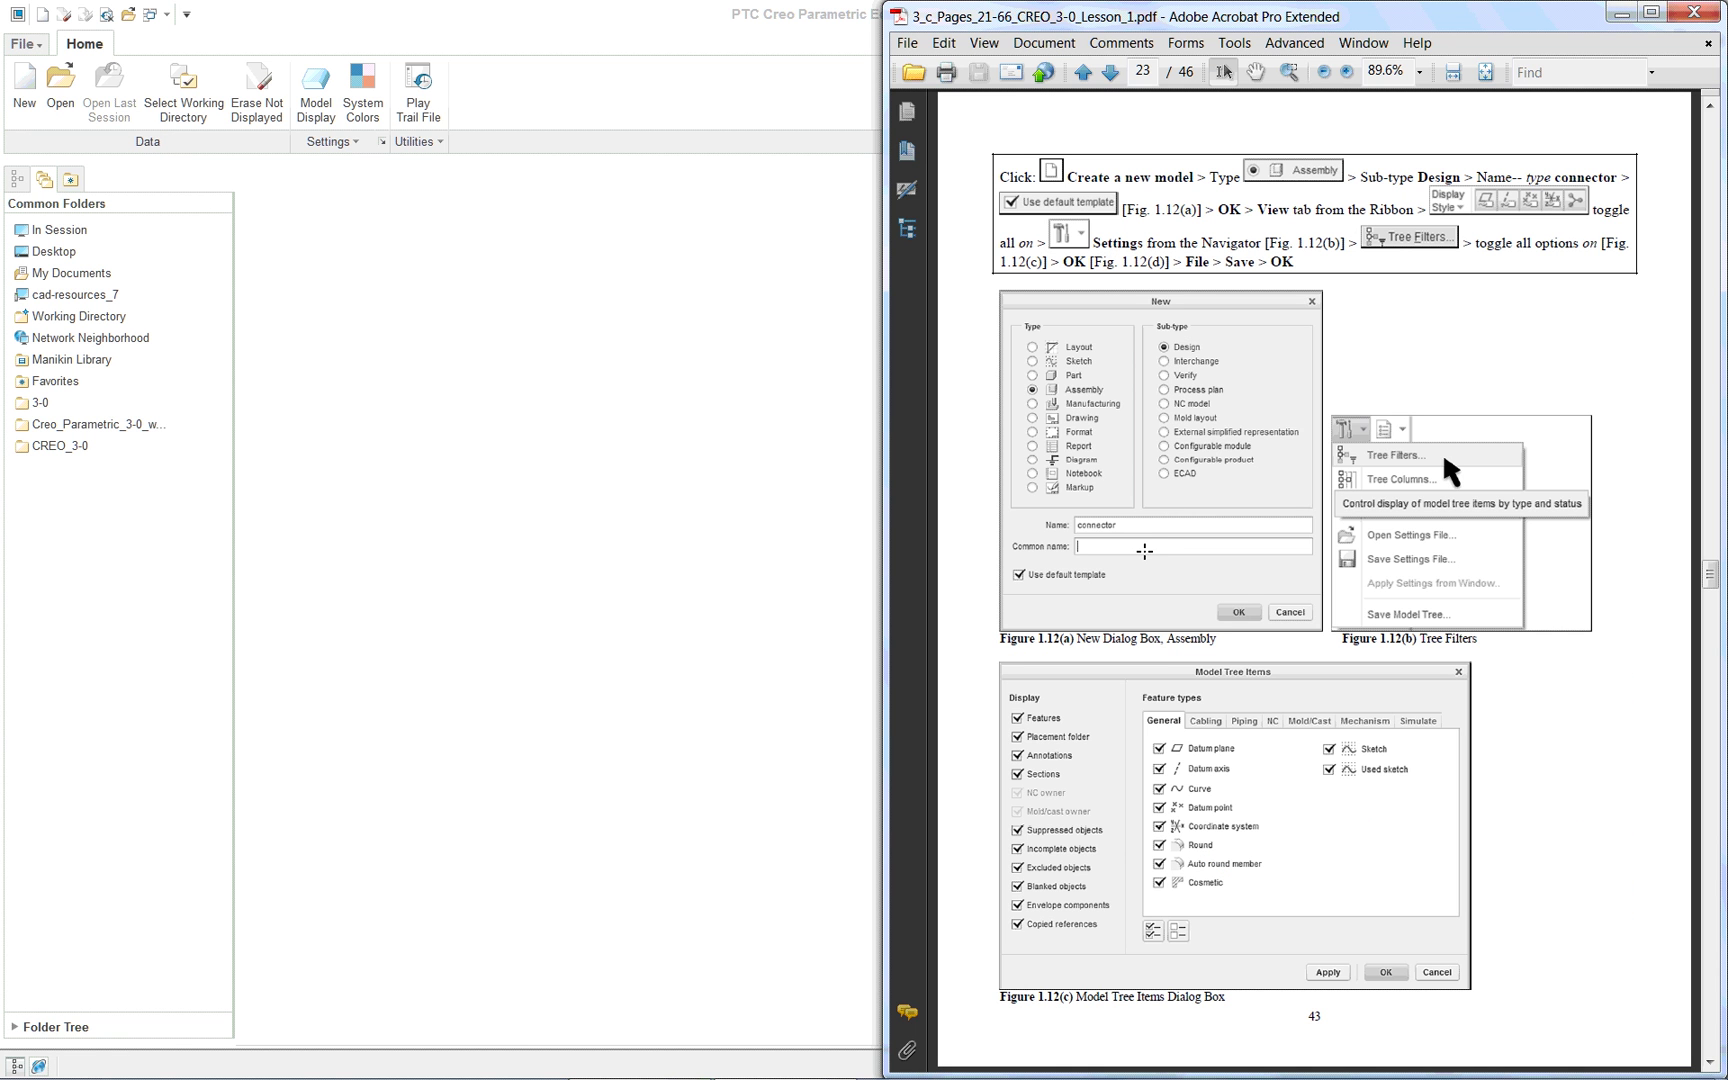
# Create a new Part/Solid named clamp1, then close the CLAMP1 window.
pyautogui.click(20, 92)
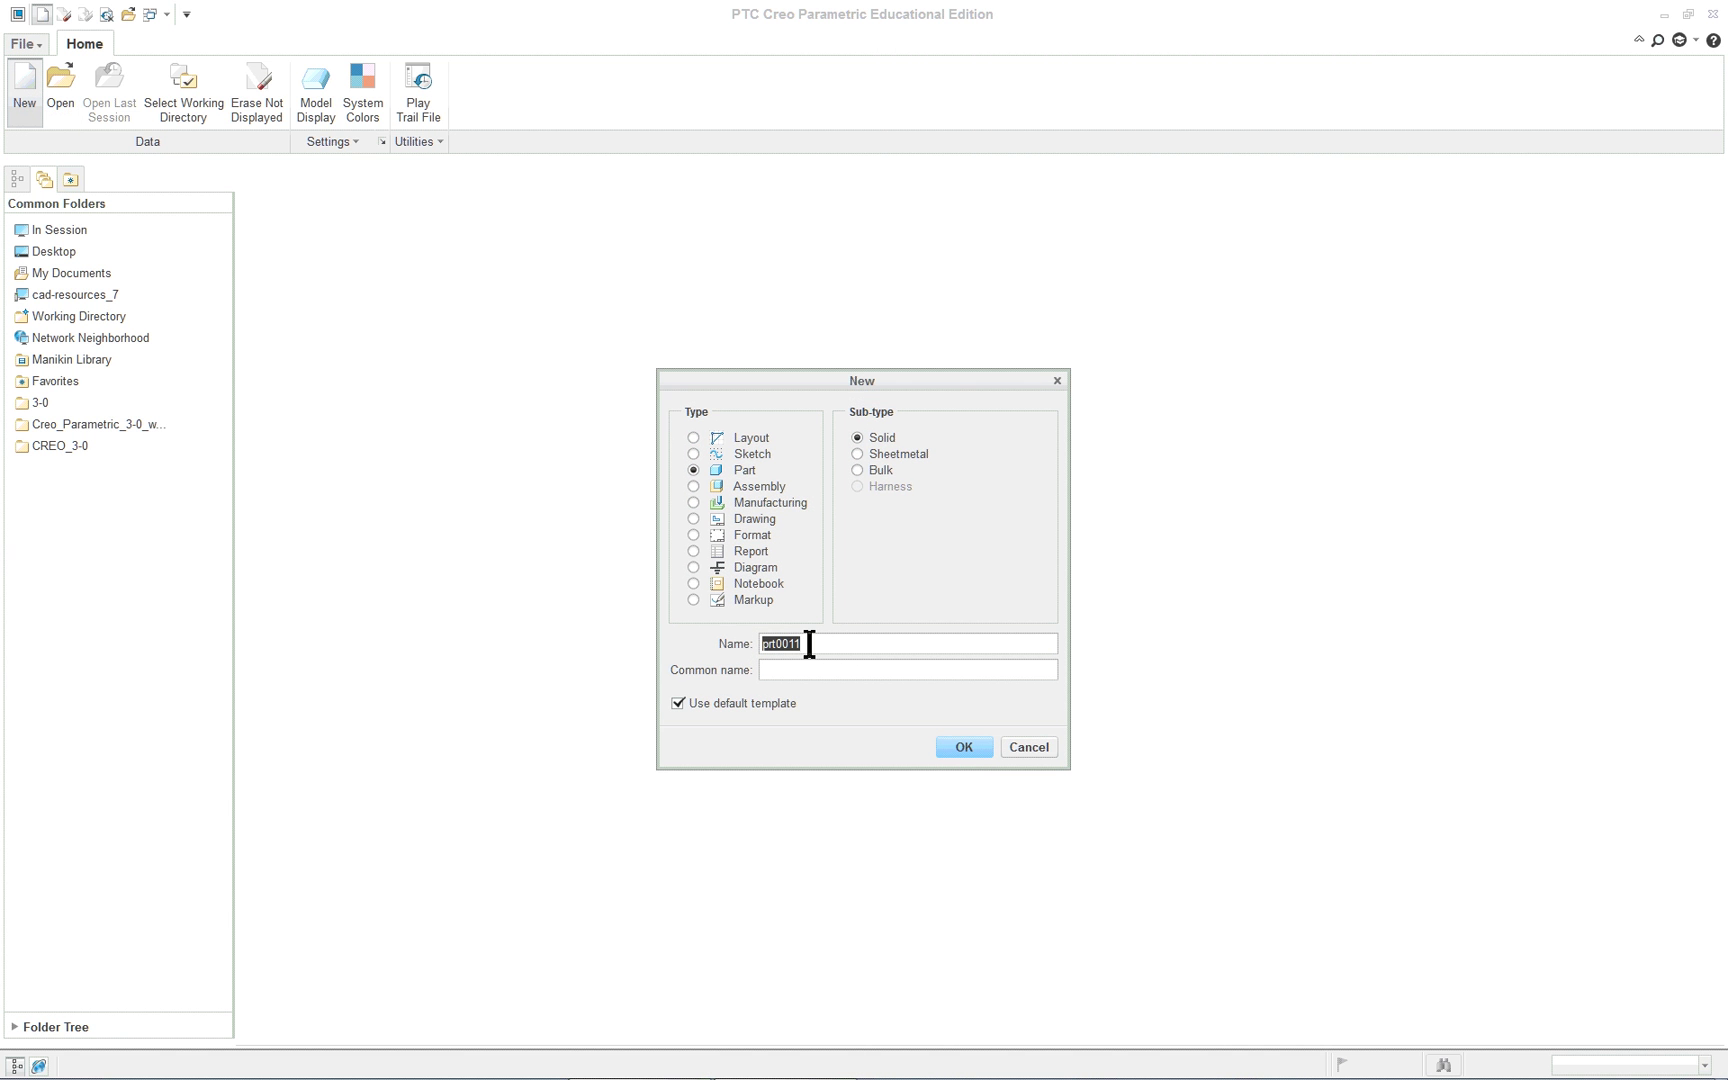
pyautogui.write('clamp1')
pyautogui.click(960, 750)
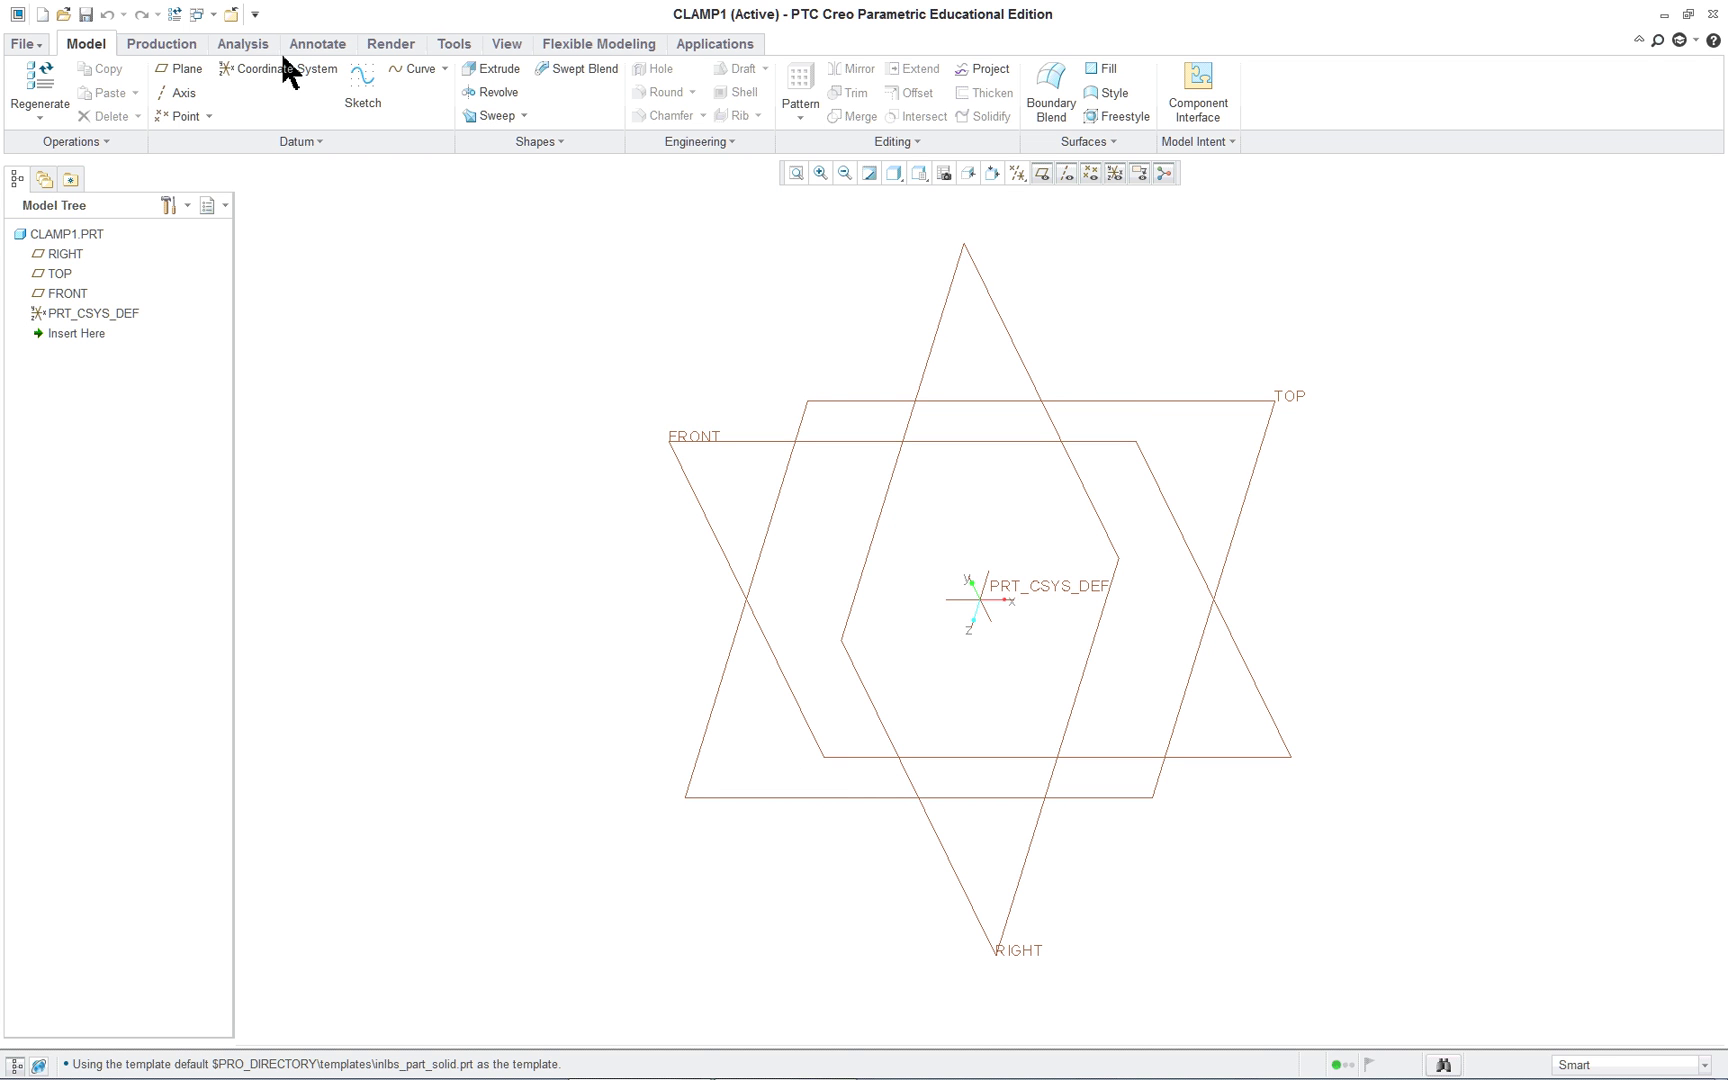
pyautogui.click(232, 15)
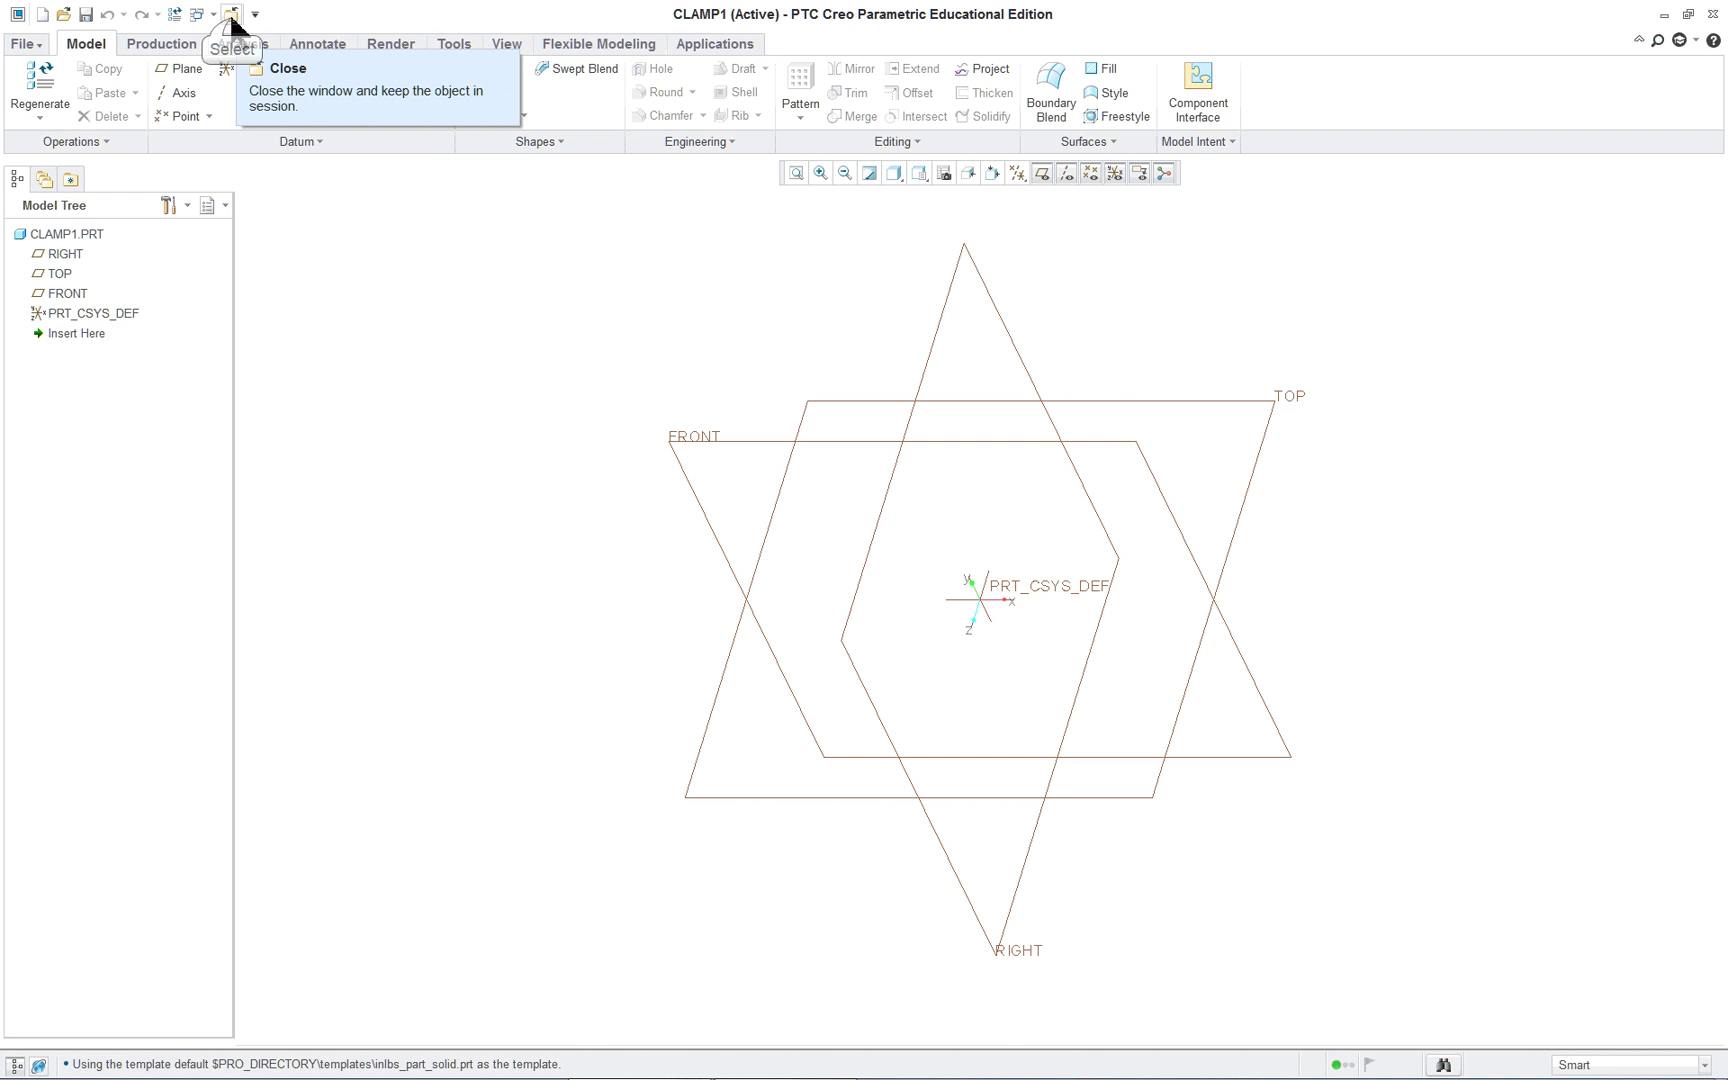
# Set up a new Design-subtype assembly named connector1, checking the lesson PDF along the way.
pyautogui.click(42, 15)
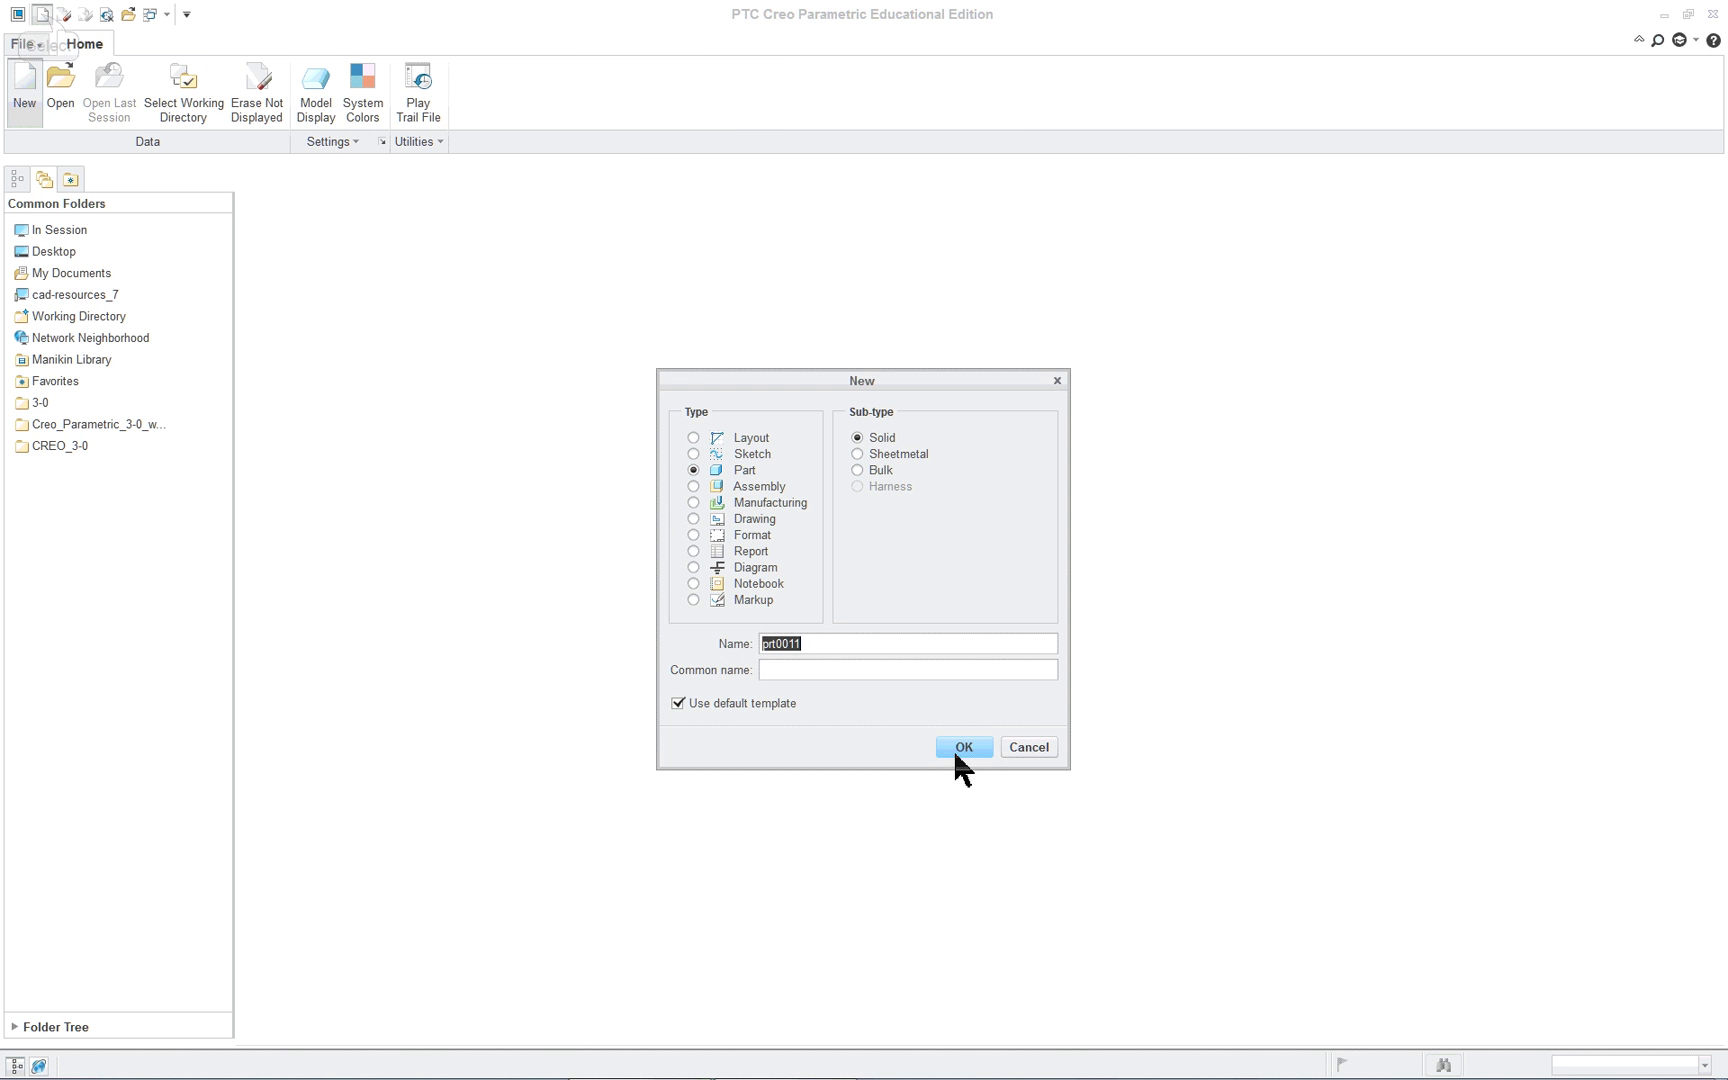
pyautogui.click(760, 487)
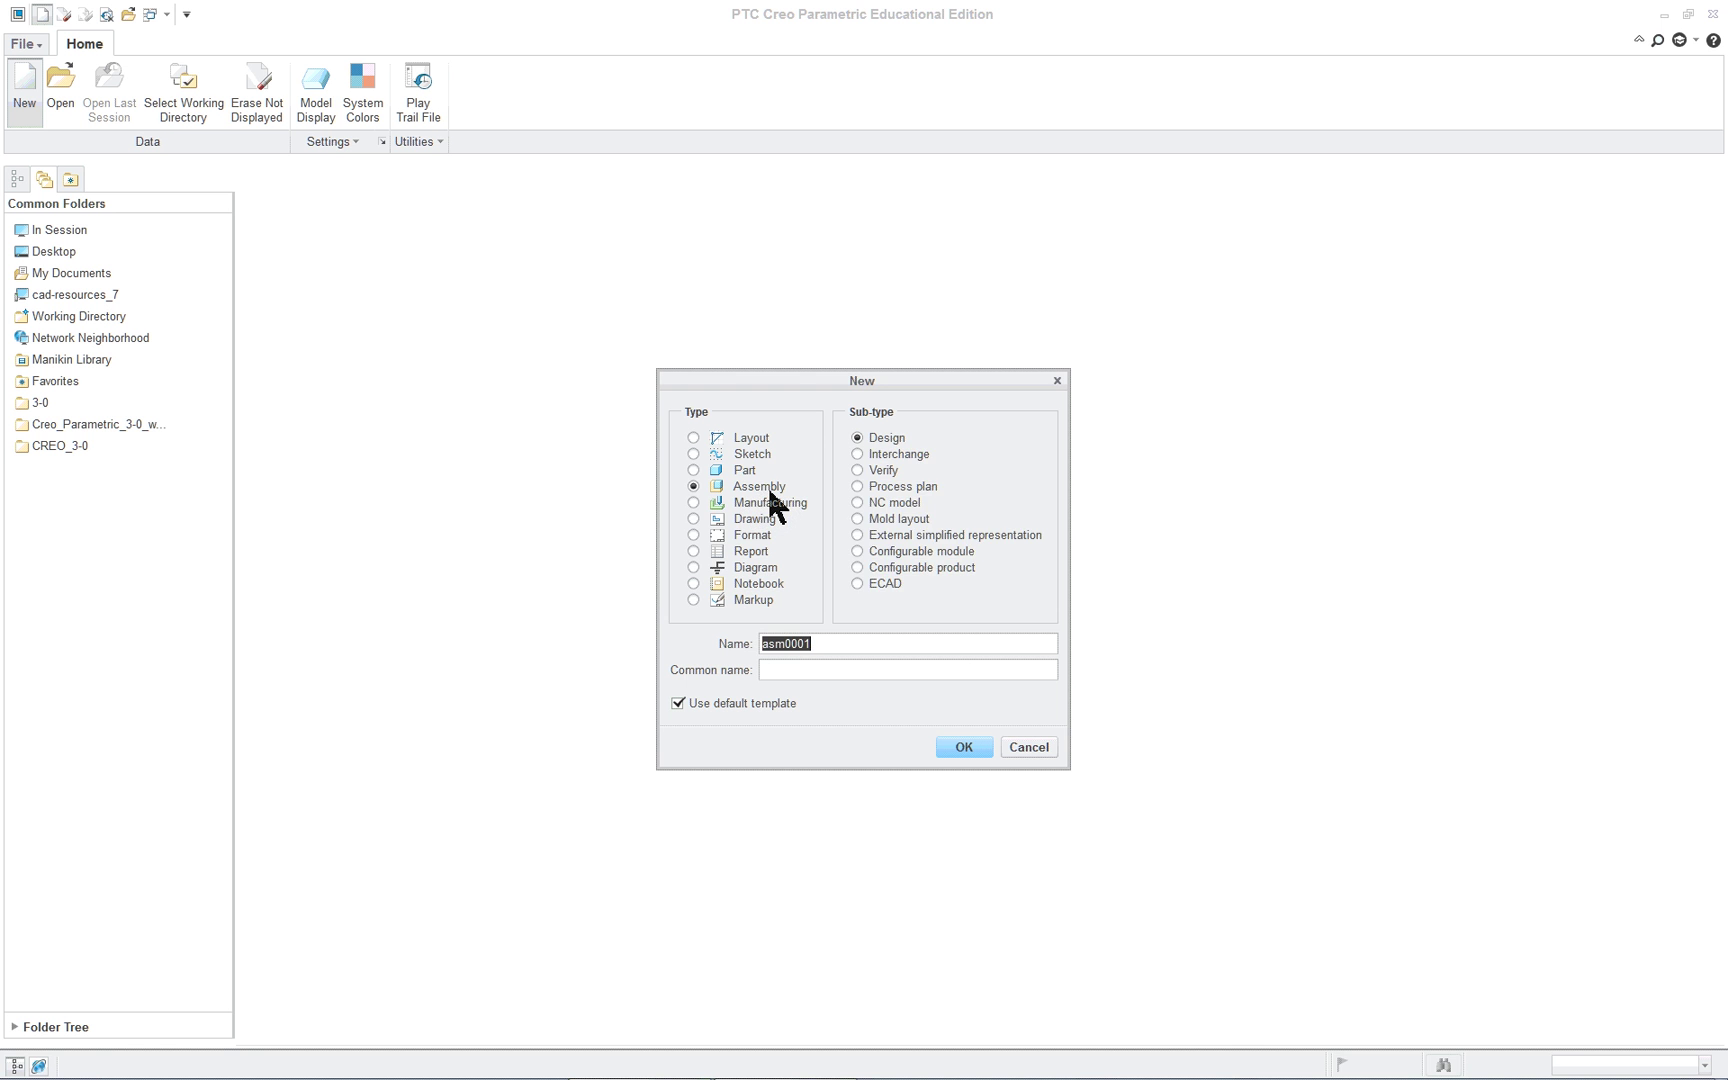
pyautogui.hotkey('alt', 'Tab')
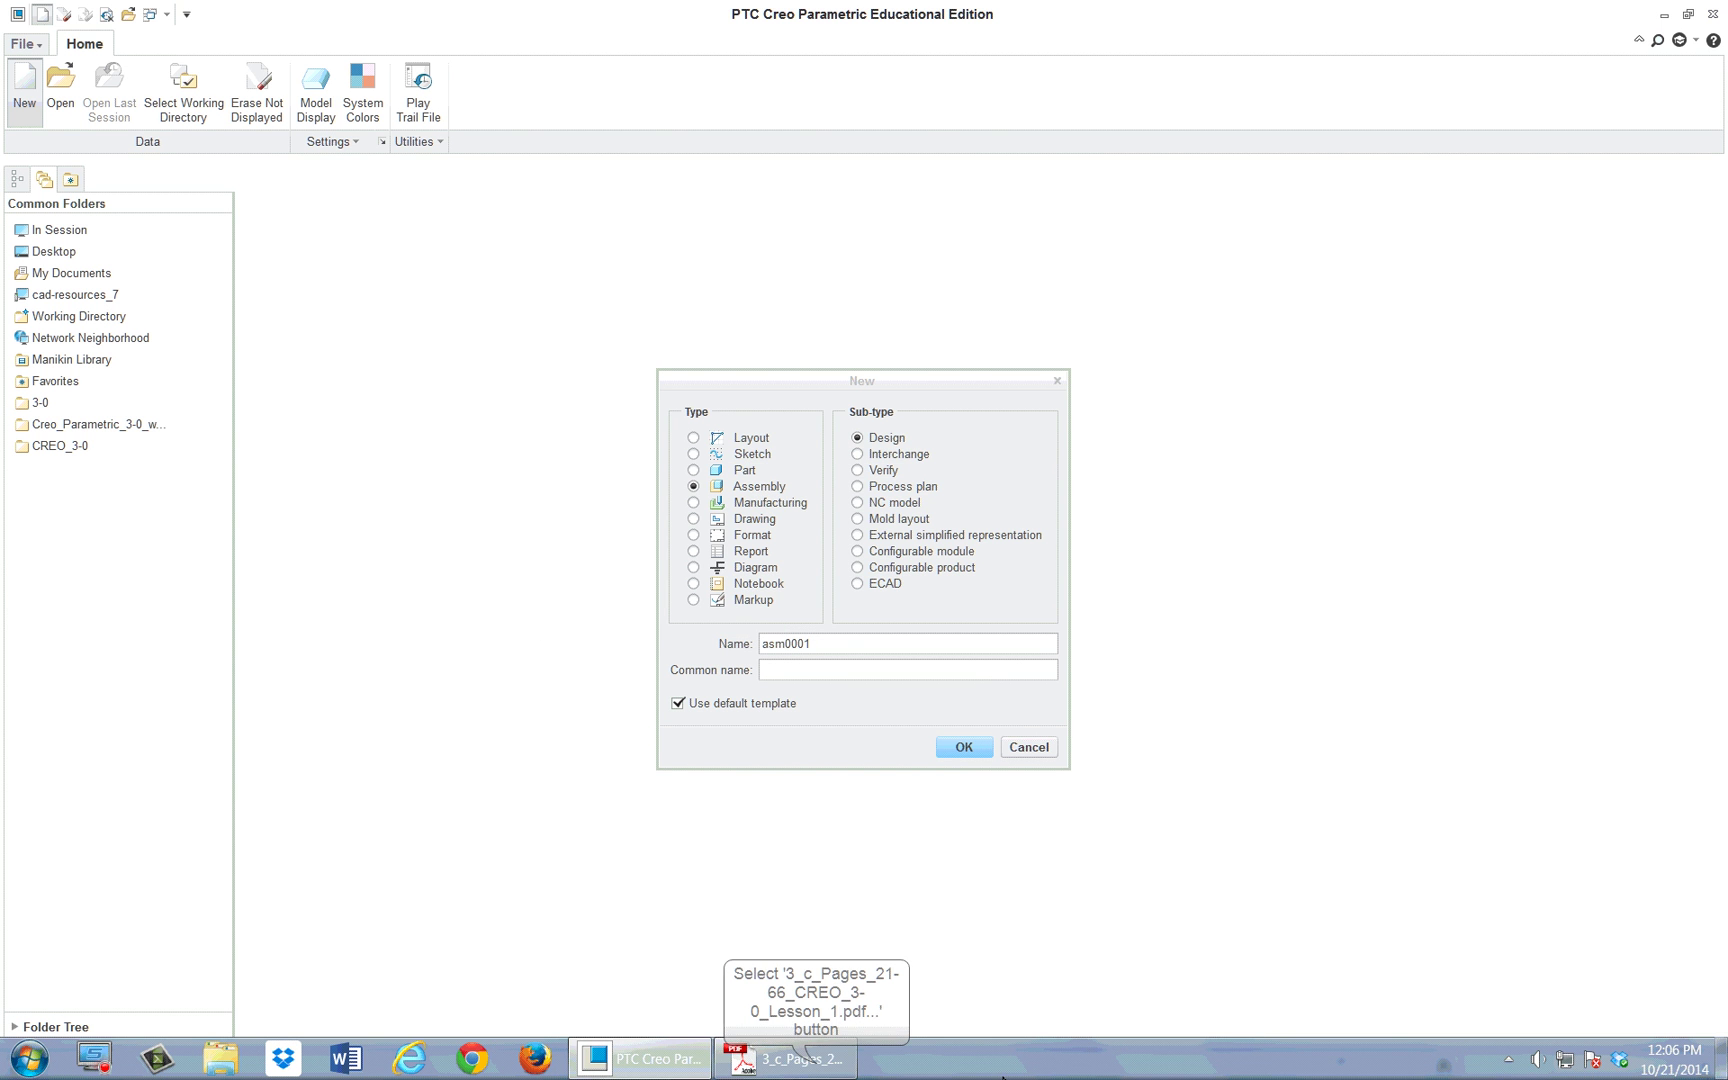
pyautogui.click(785, 1058)
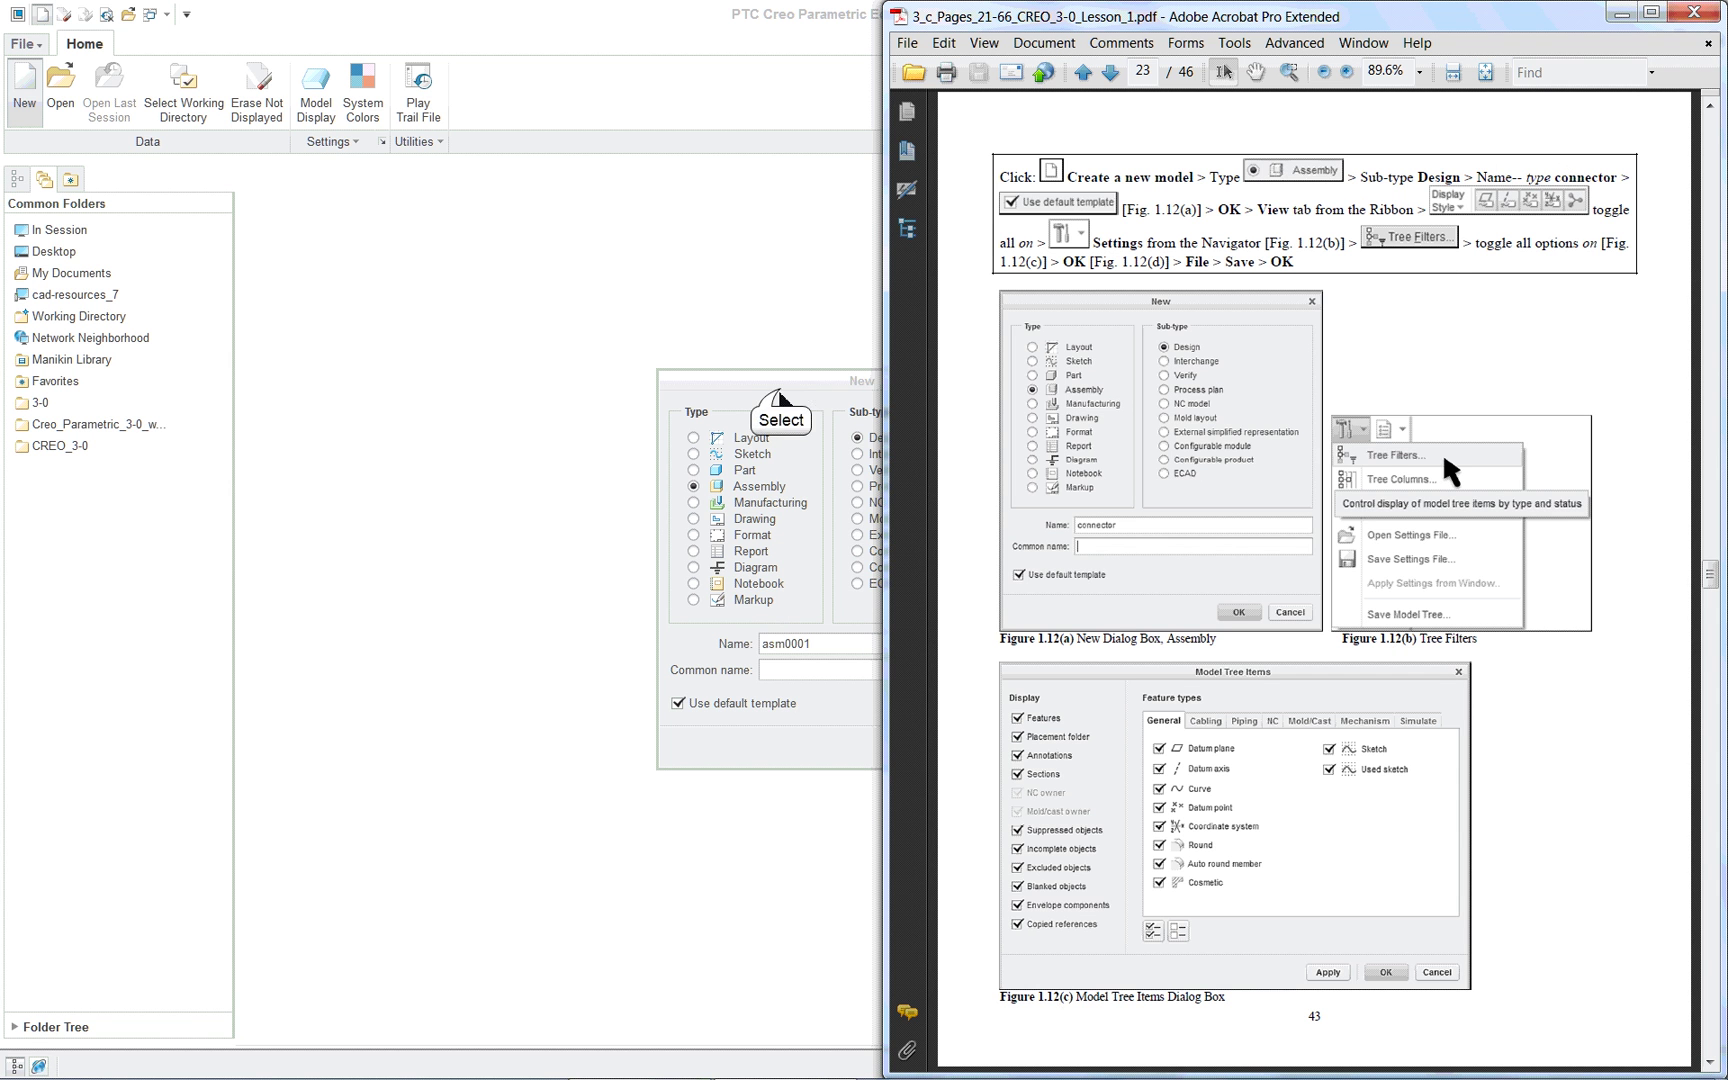
pyautogui.click(780, 390)
pyautogui.write('connector1')
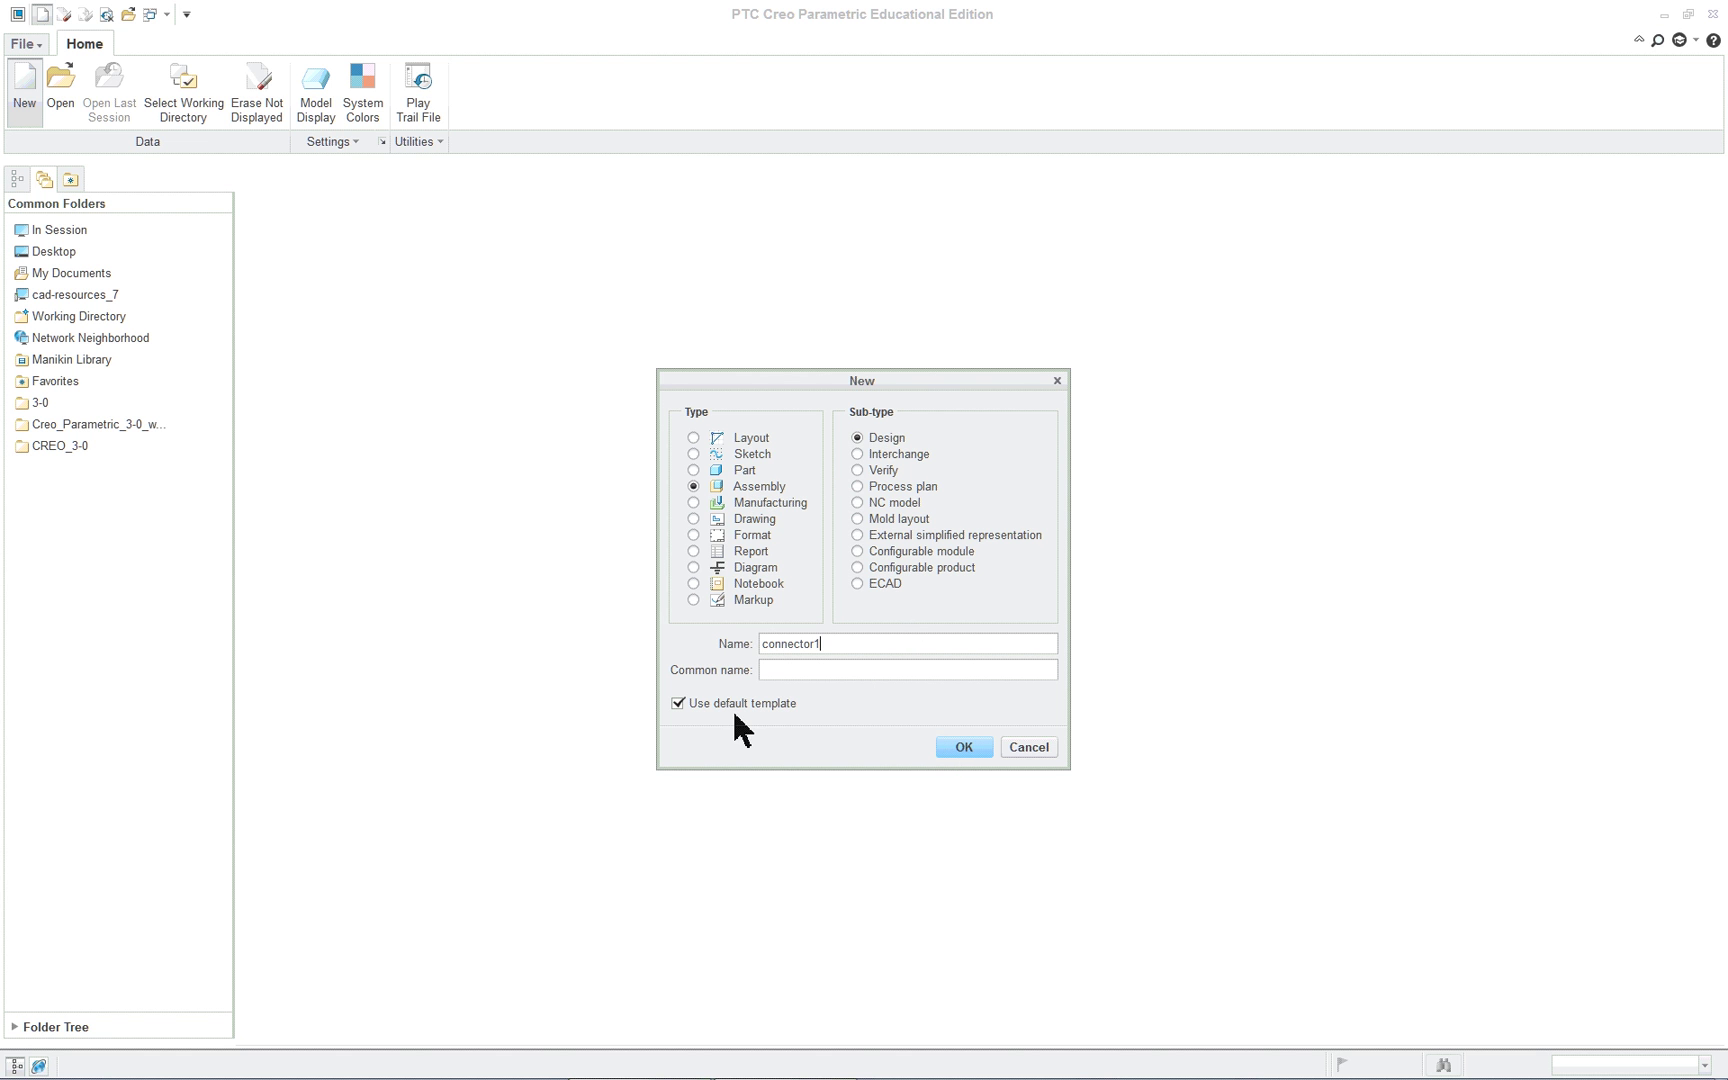
# Confirm the New dialog to open CONNECTOR1 with its default datum planes and coordinate system.
pyautogui.click(962, 750)
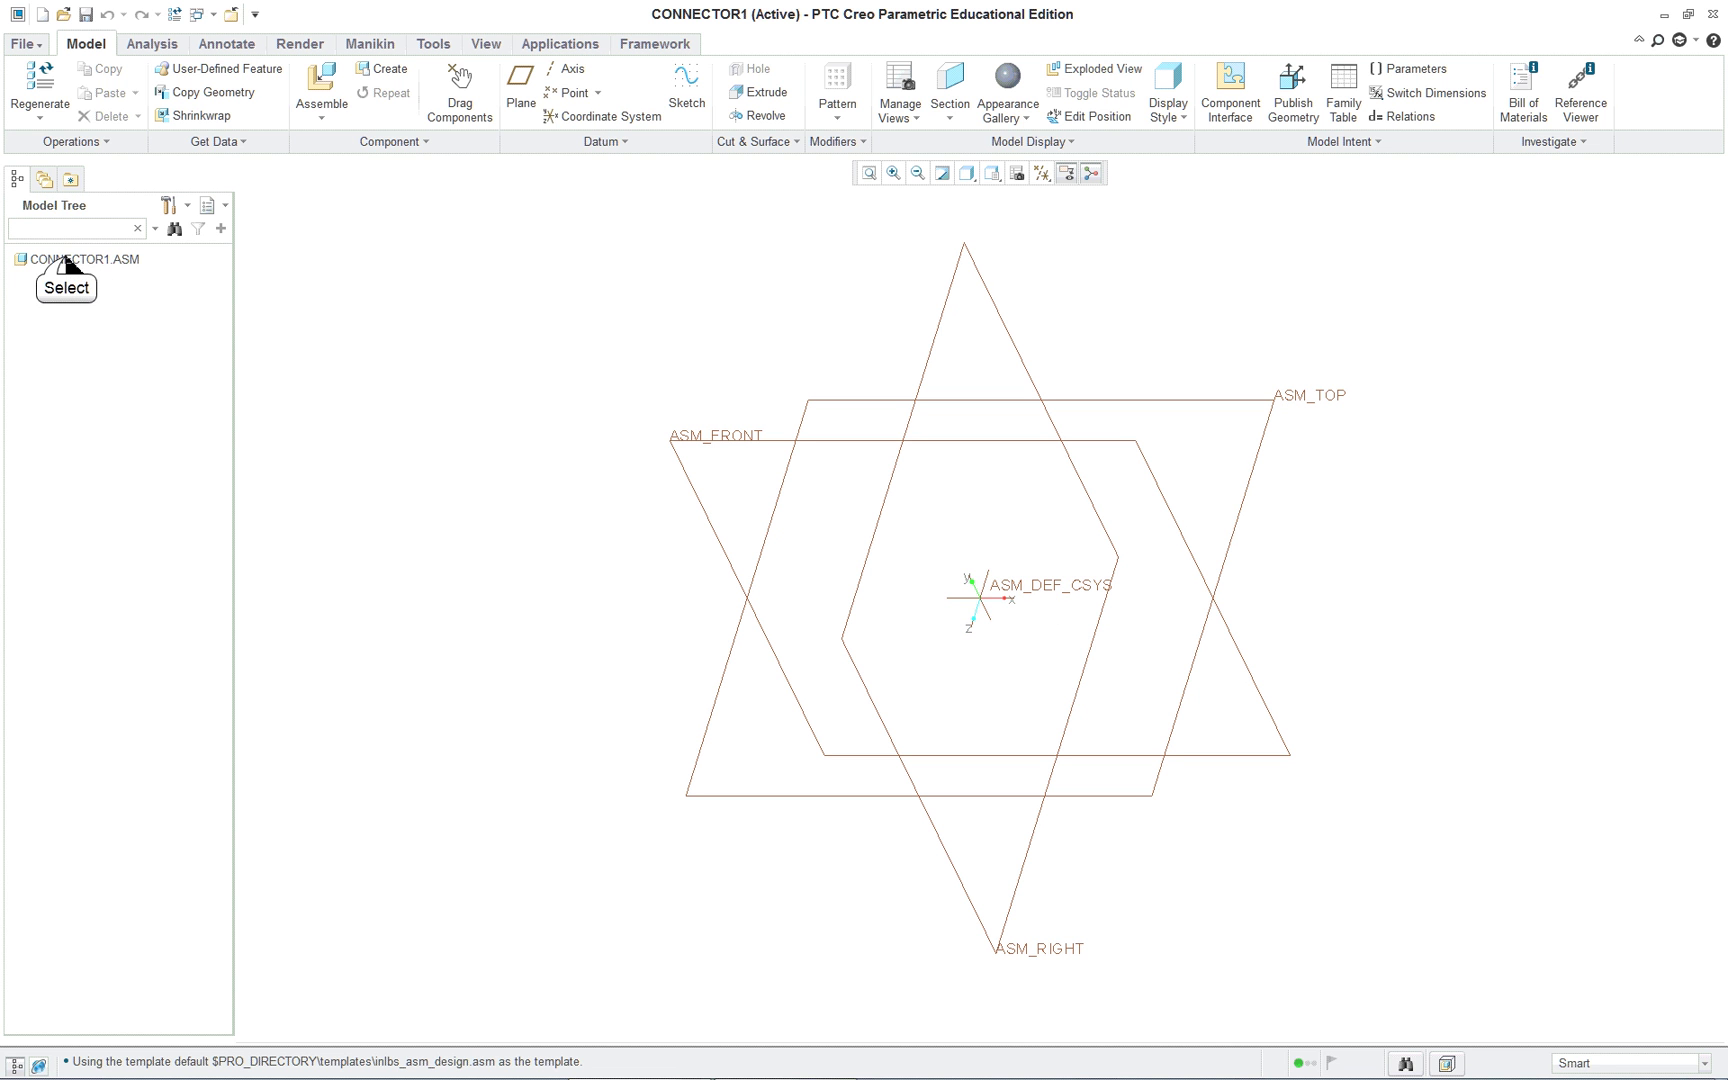
# Enable features, placement folder, annotations, suppressed objects, envelope components, copied references and auto round members in the tree filters.
pyautogui.click(185, 204)
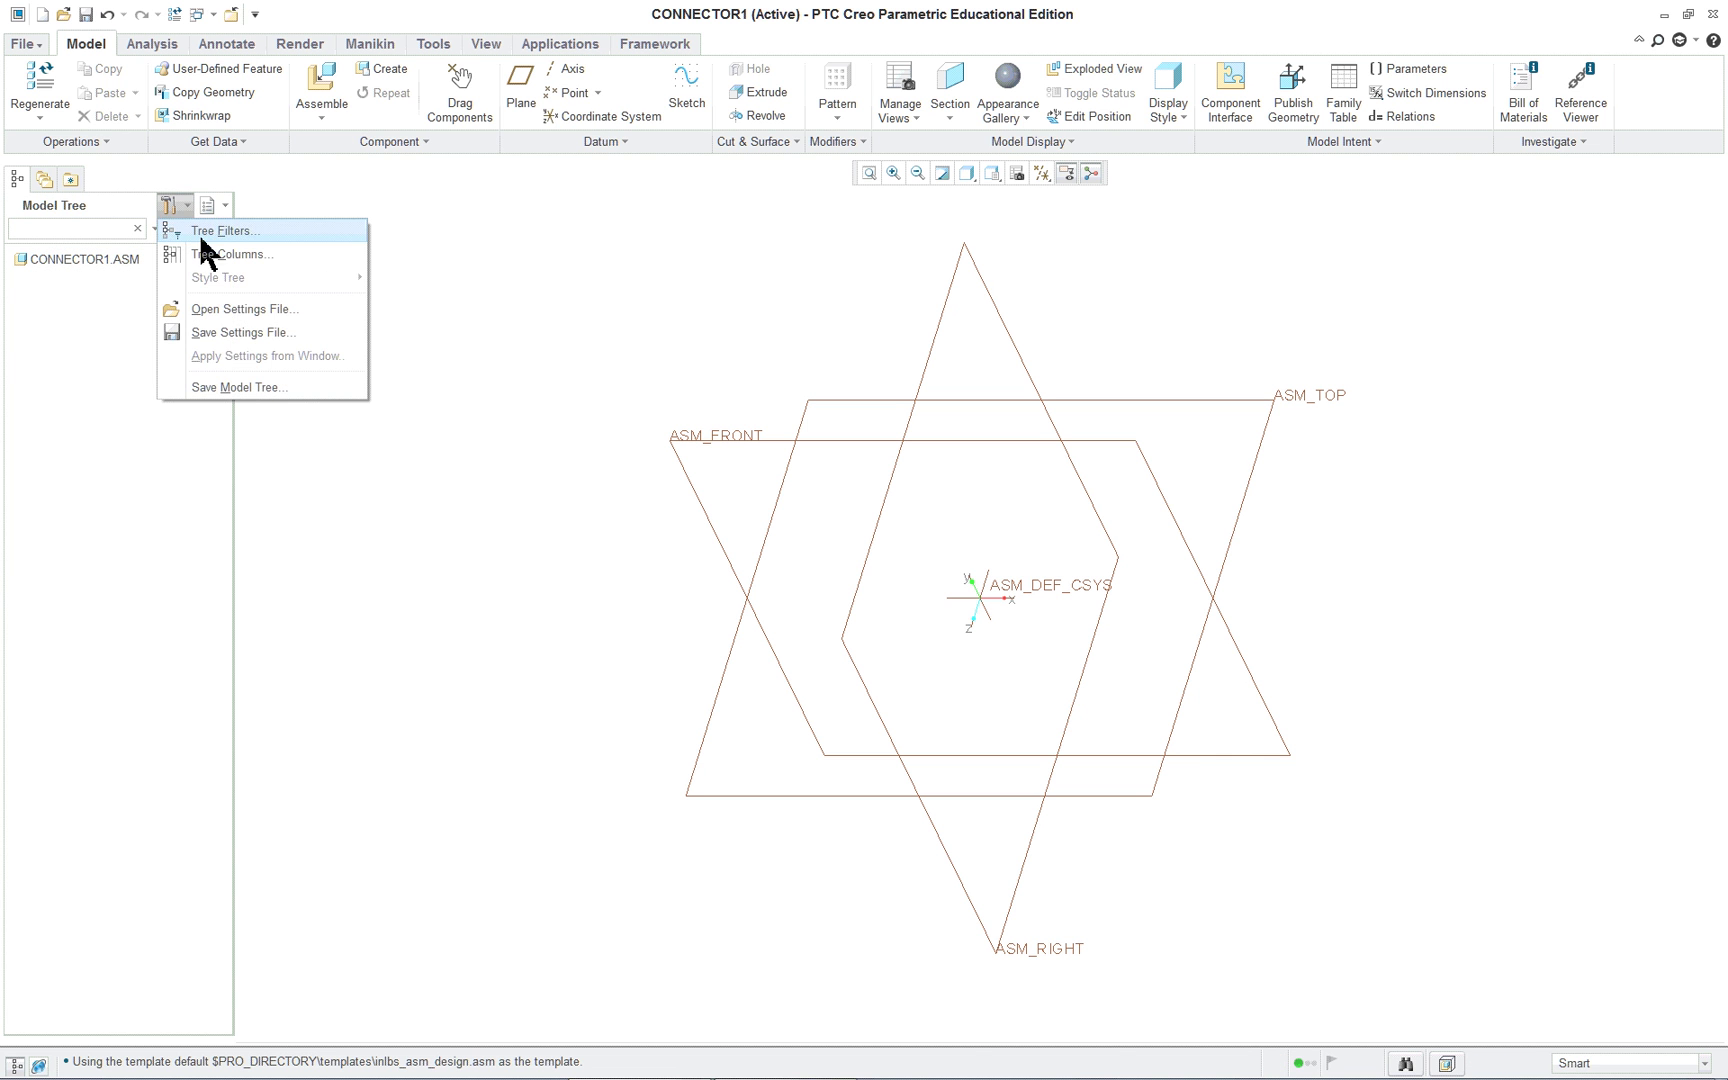
pyautogui.click(205, 236)
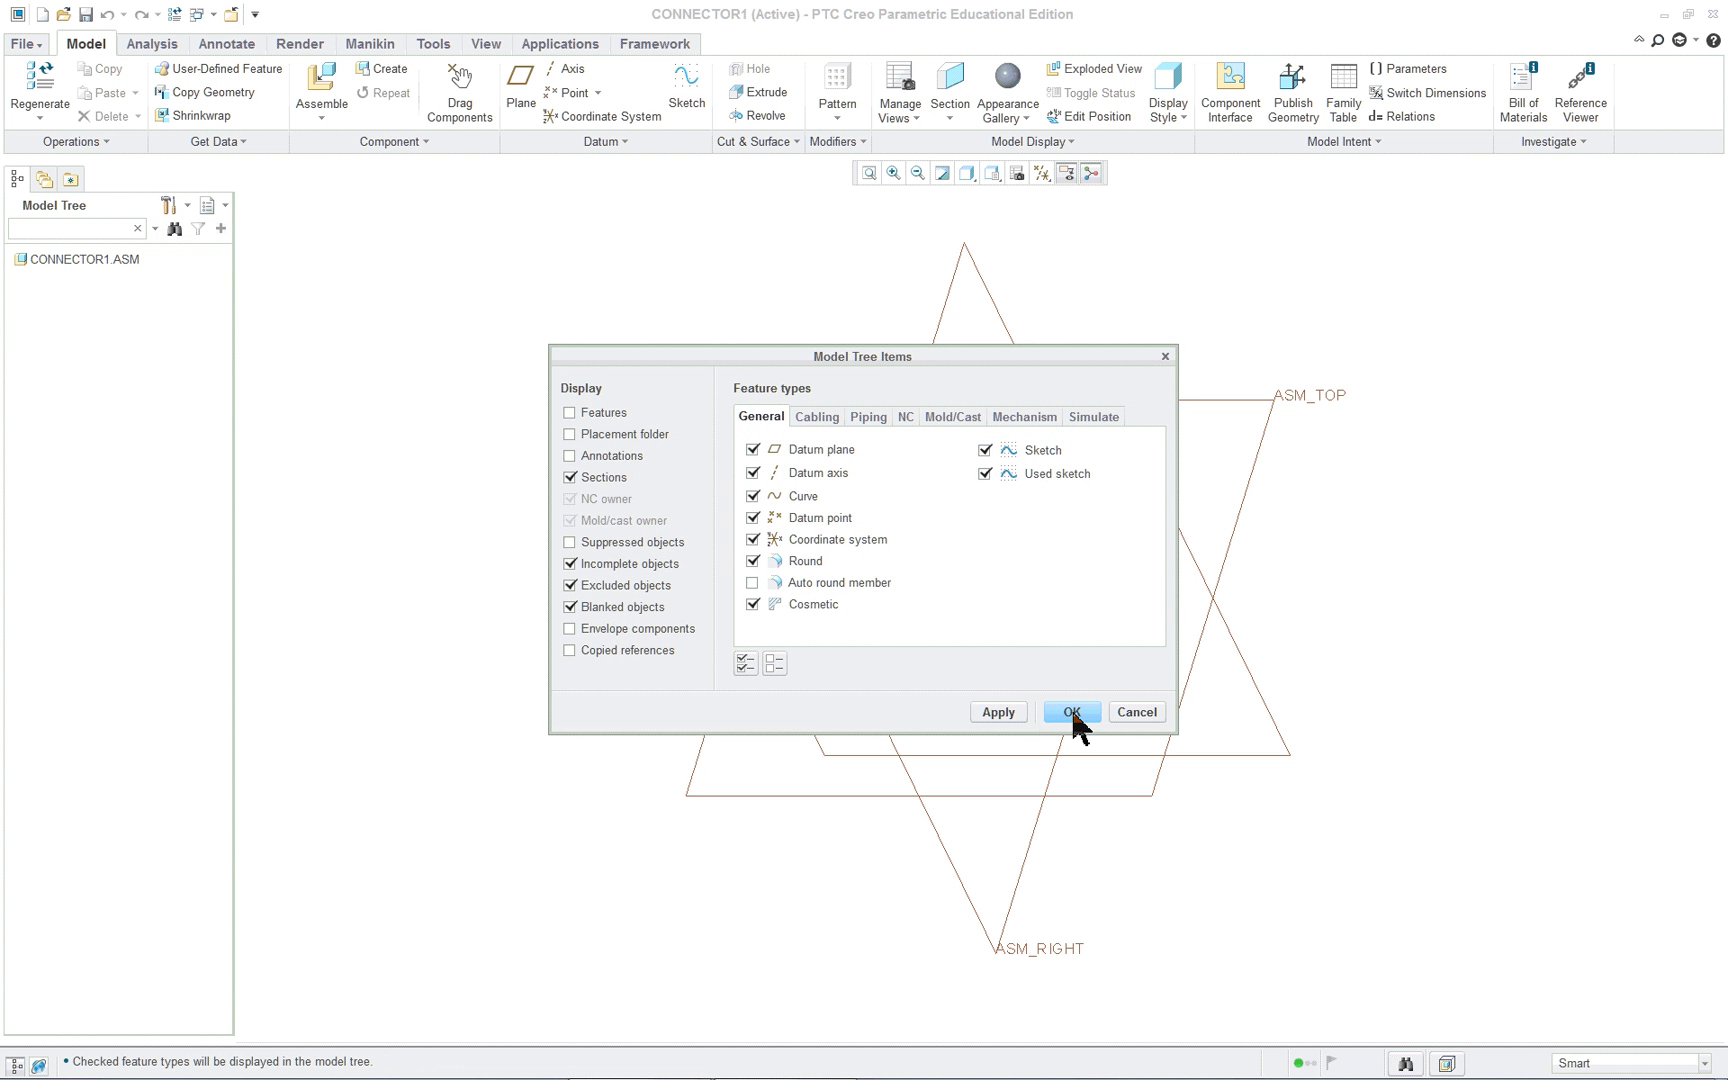
pyautogui.click(570, 412)
pyautogui.click(570, 434)
pyautogui.click(570, 455)
pyautogui.click(570, 542)
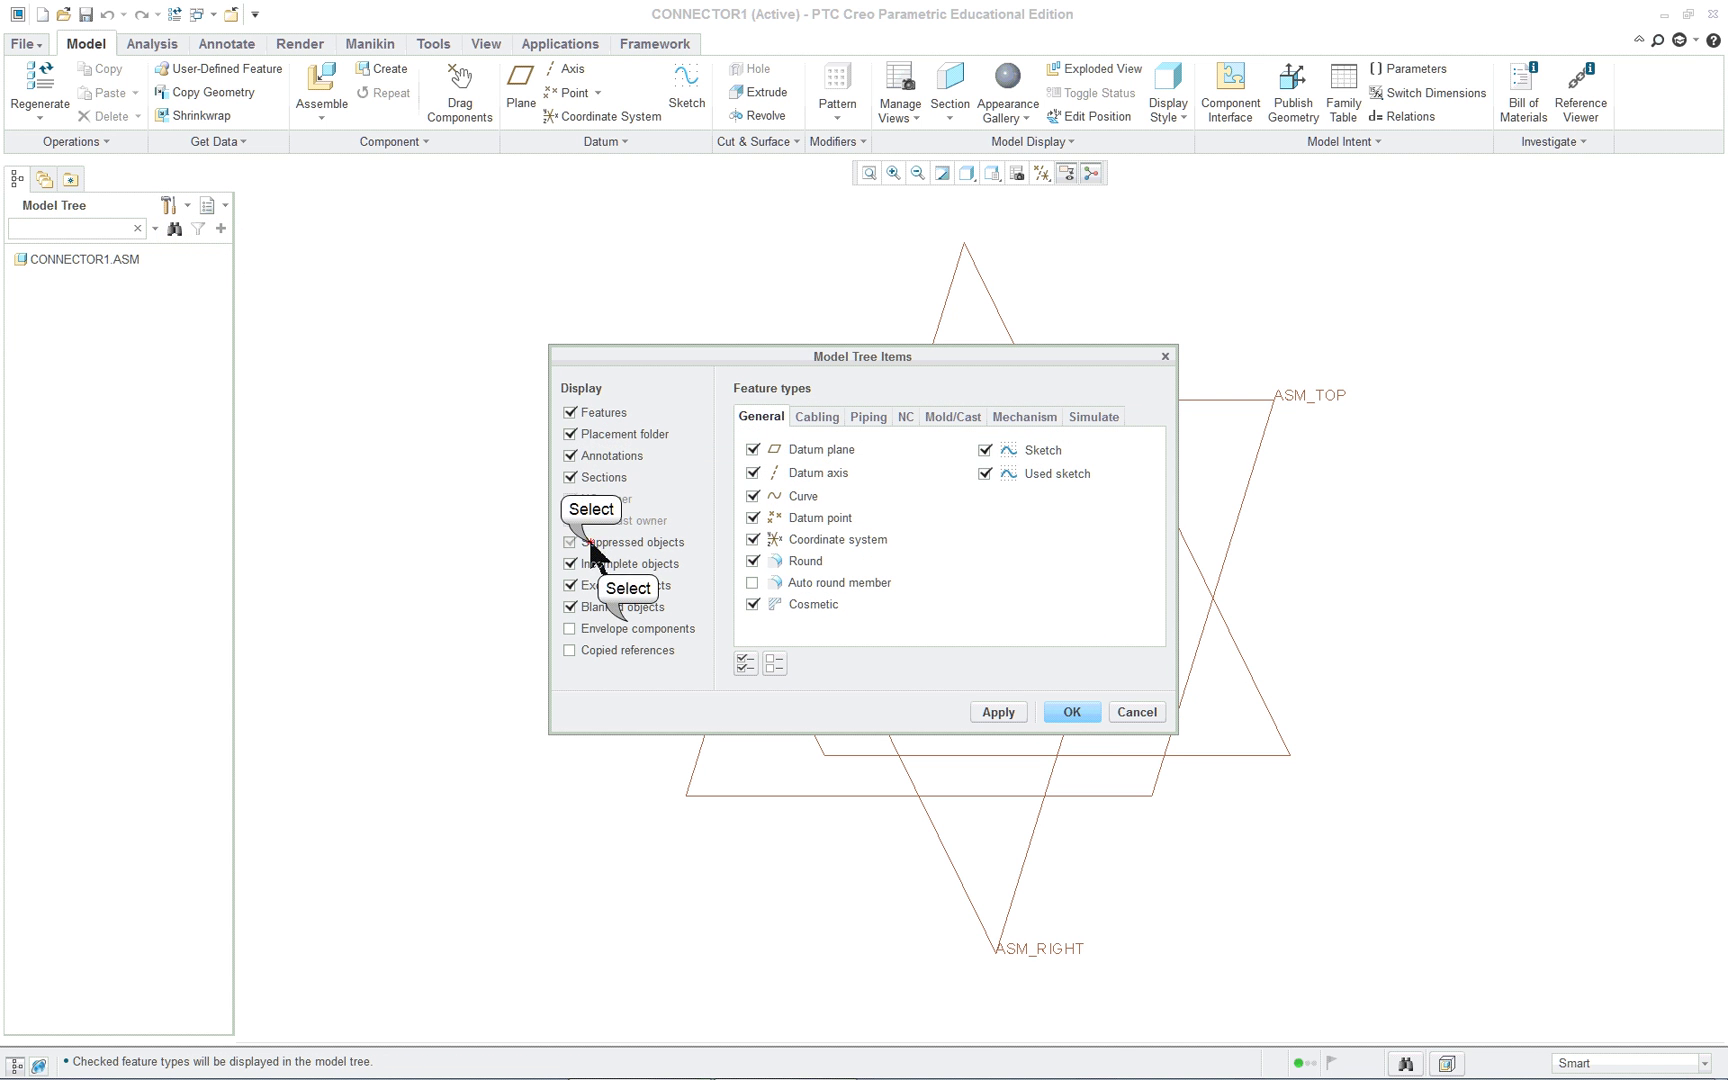
pyautogui.click(570, 628)
pyautogui.click(625, 652)
pyautogui.click(794, 584)
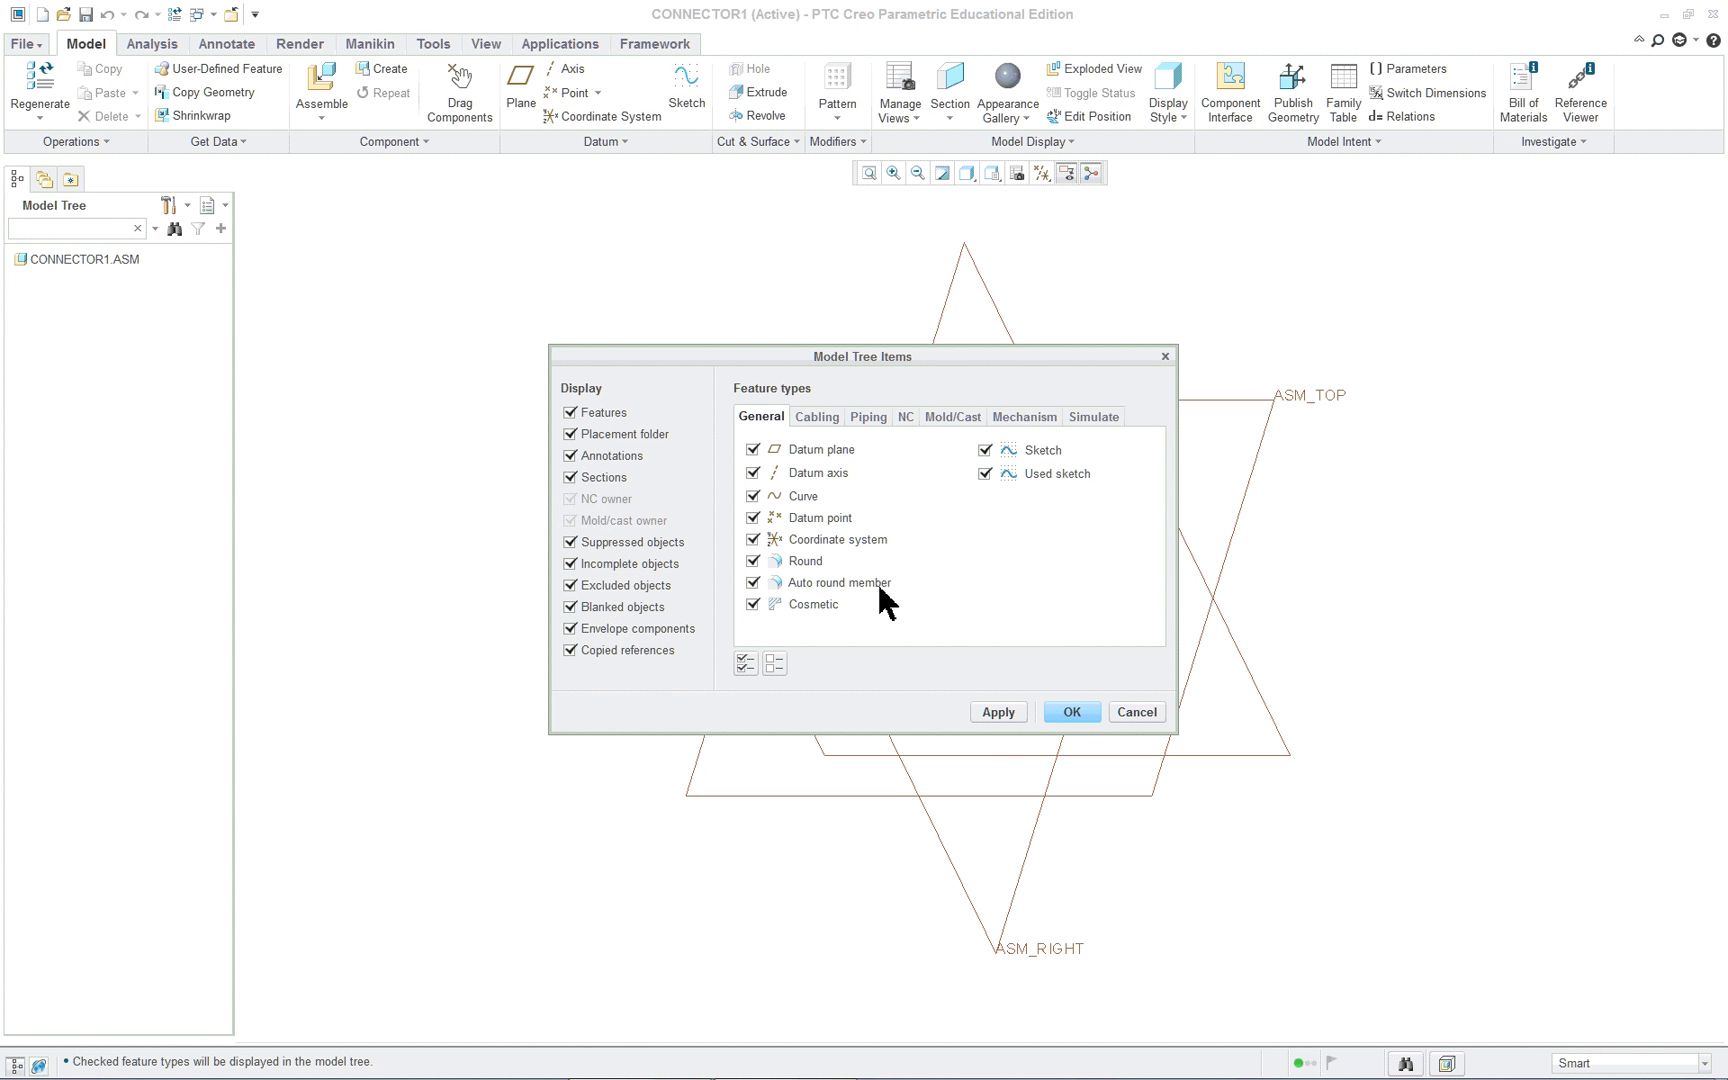
pyautogui.click(1082, 712)
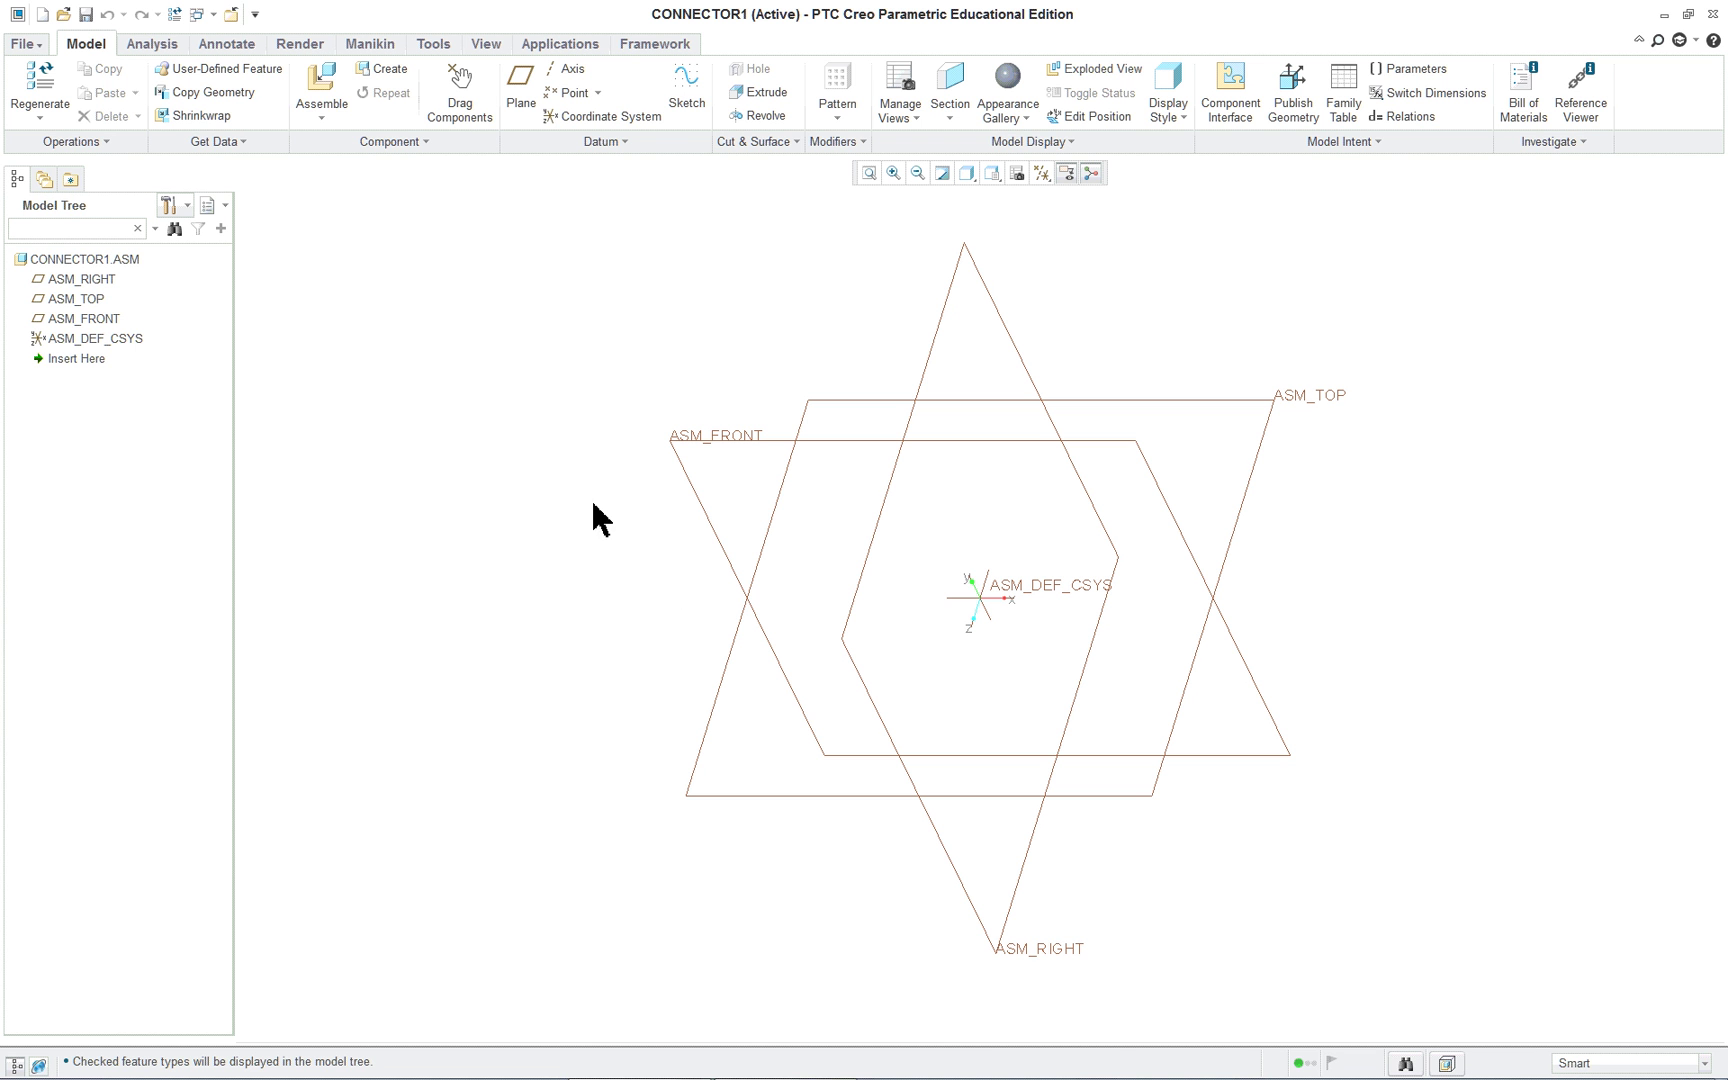
# Assemble plate1.prt from the In Session list into CONNECTOR1.
pyautogui.click(324, 86)
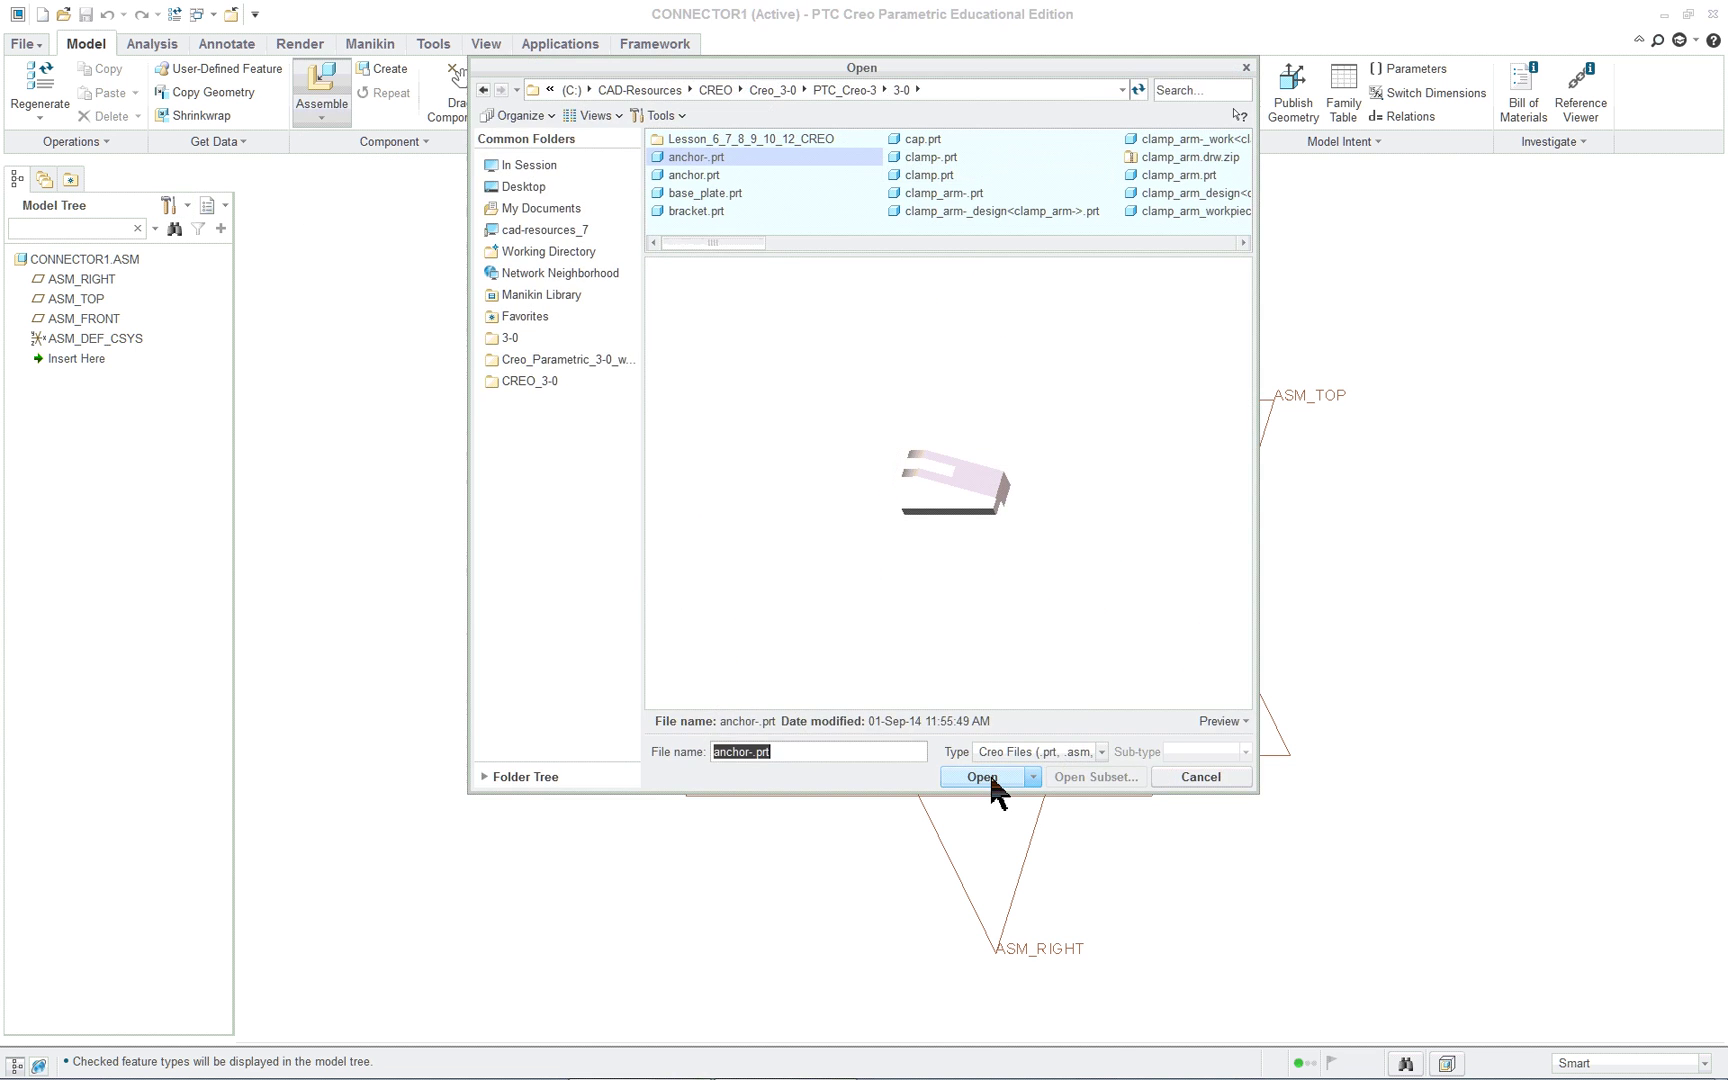
pyautogui.click(540, 172)
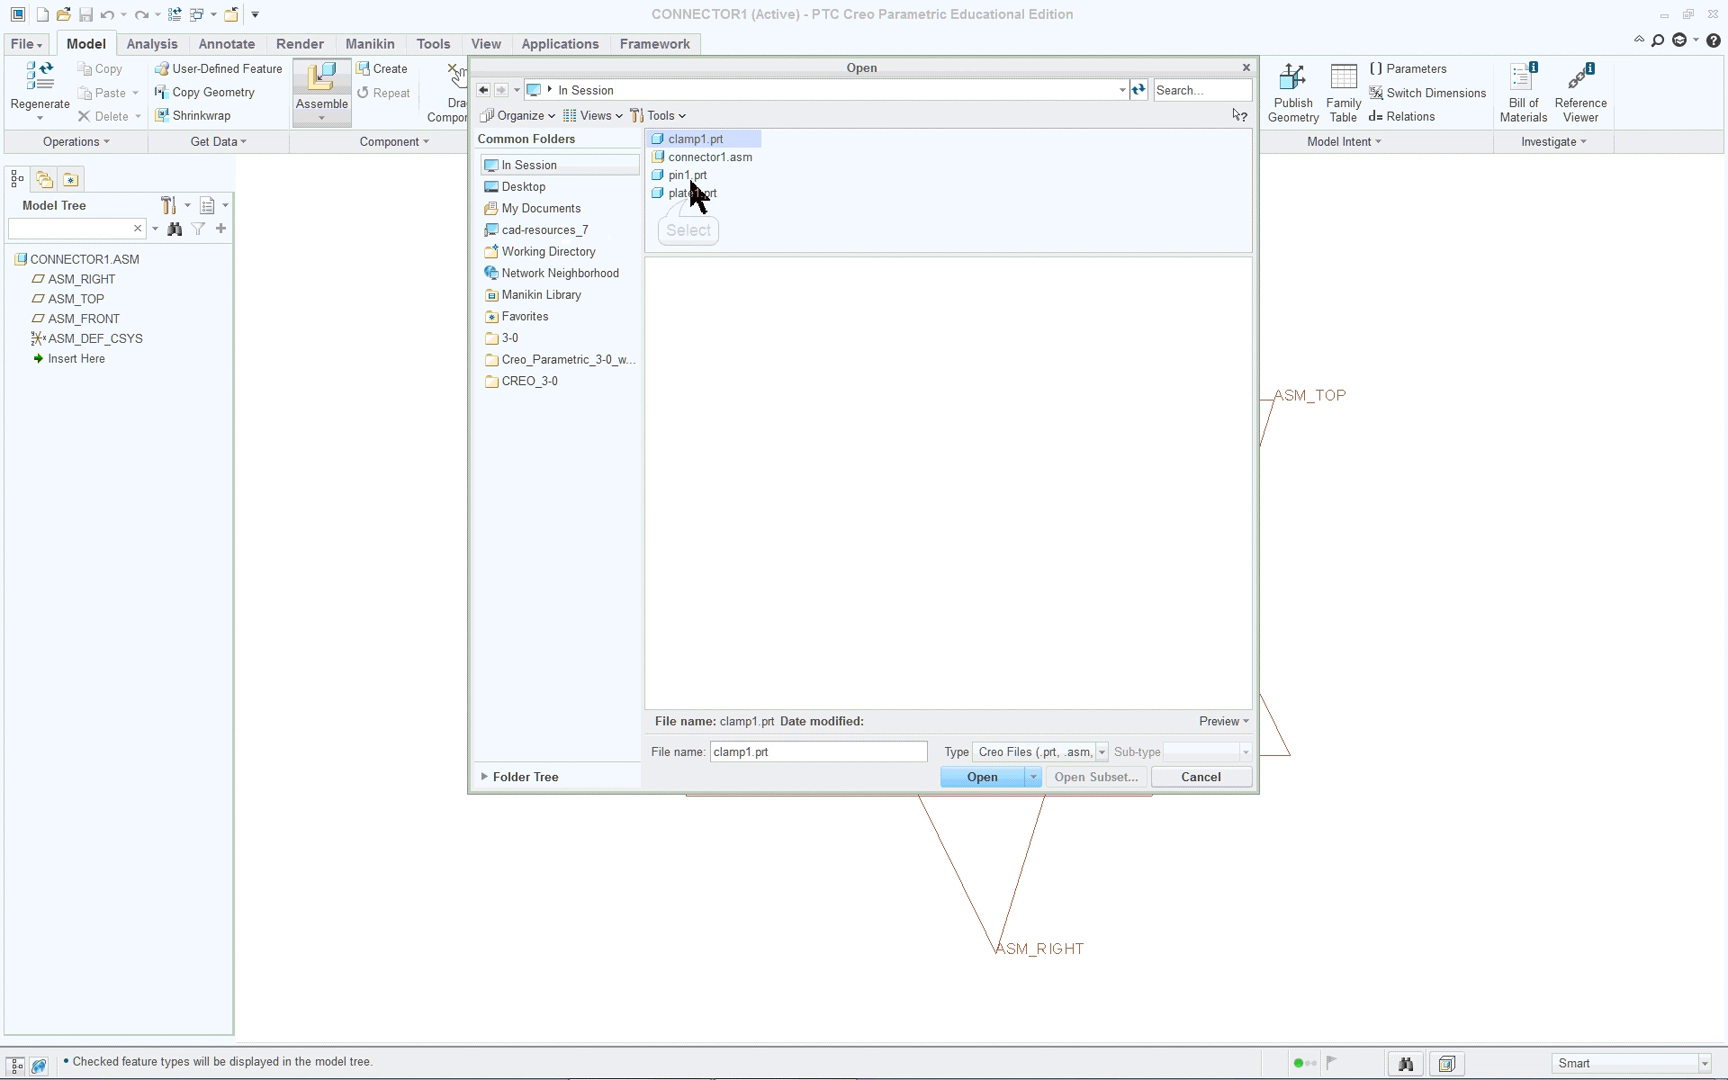
pyautogui.click(689, 196)
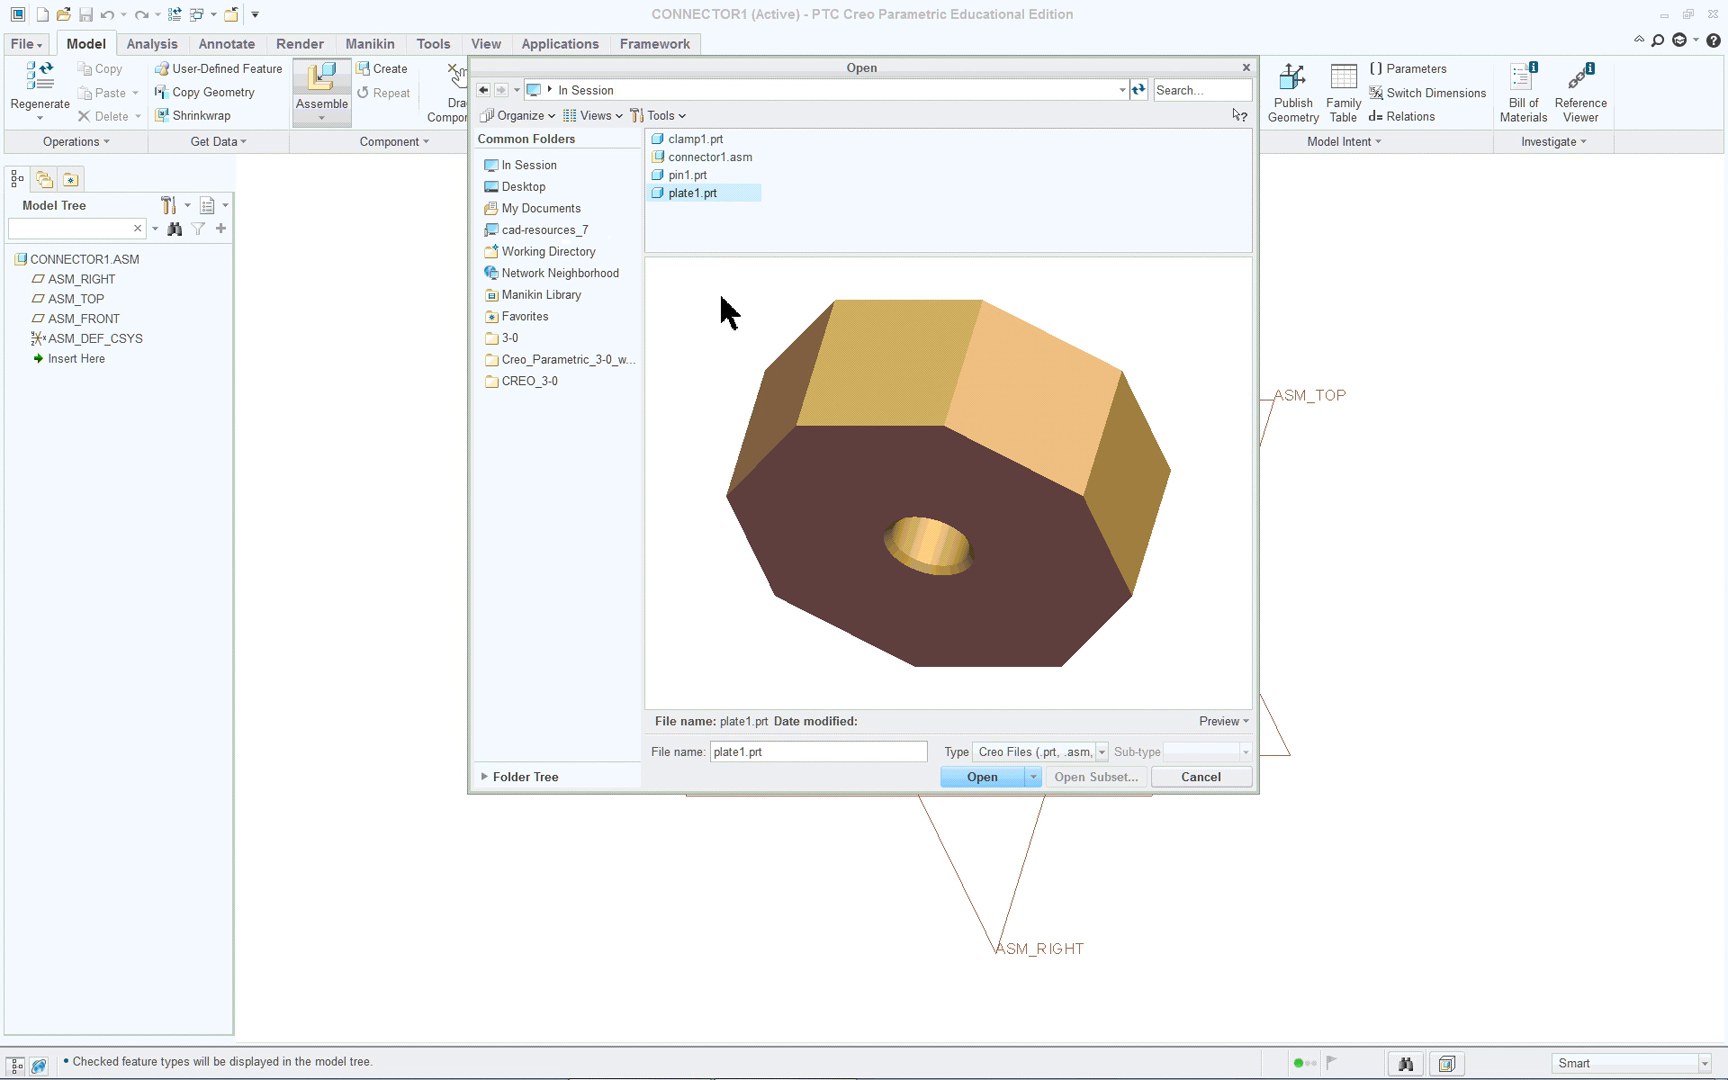
pyautogui.click(995, 775)
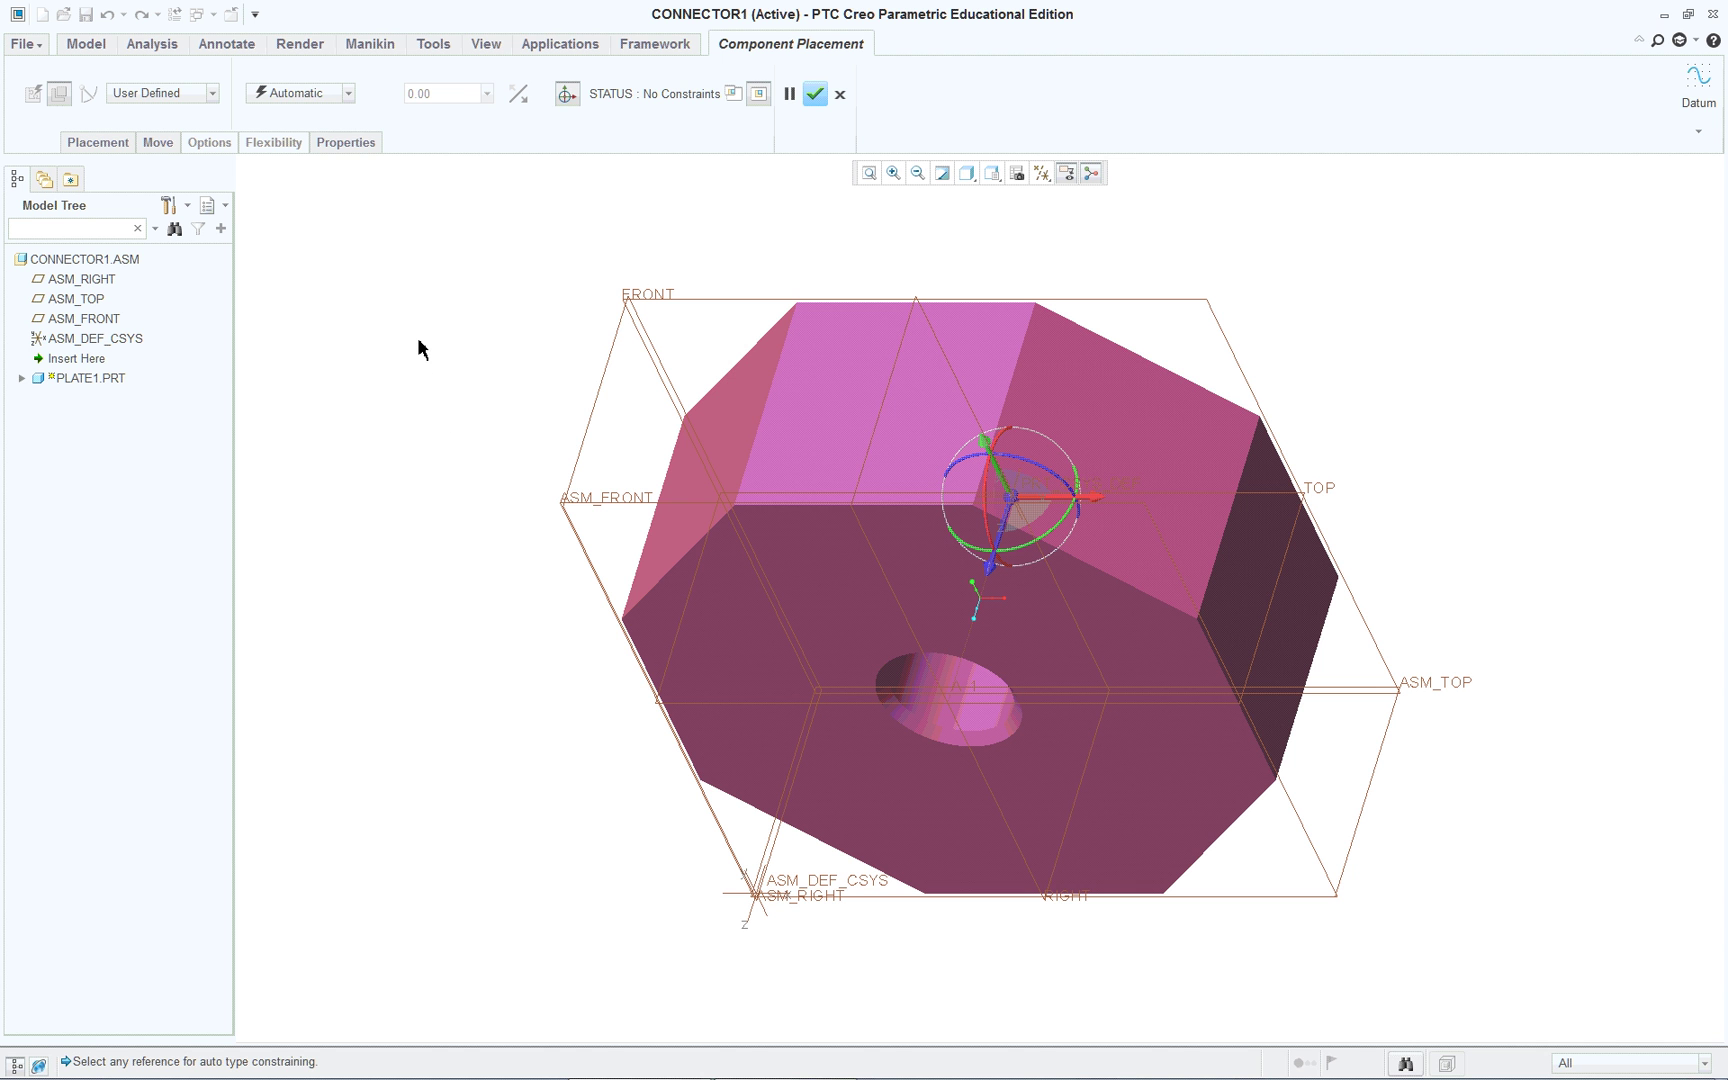
# Place PLATE1.PRT with a Default constraint and confirm the placement.
pyautogui.click(346, 94)
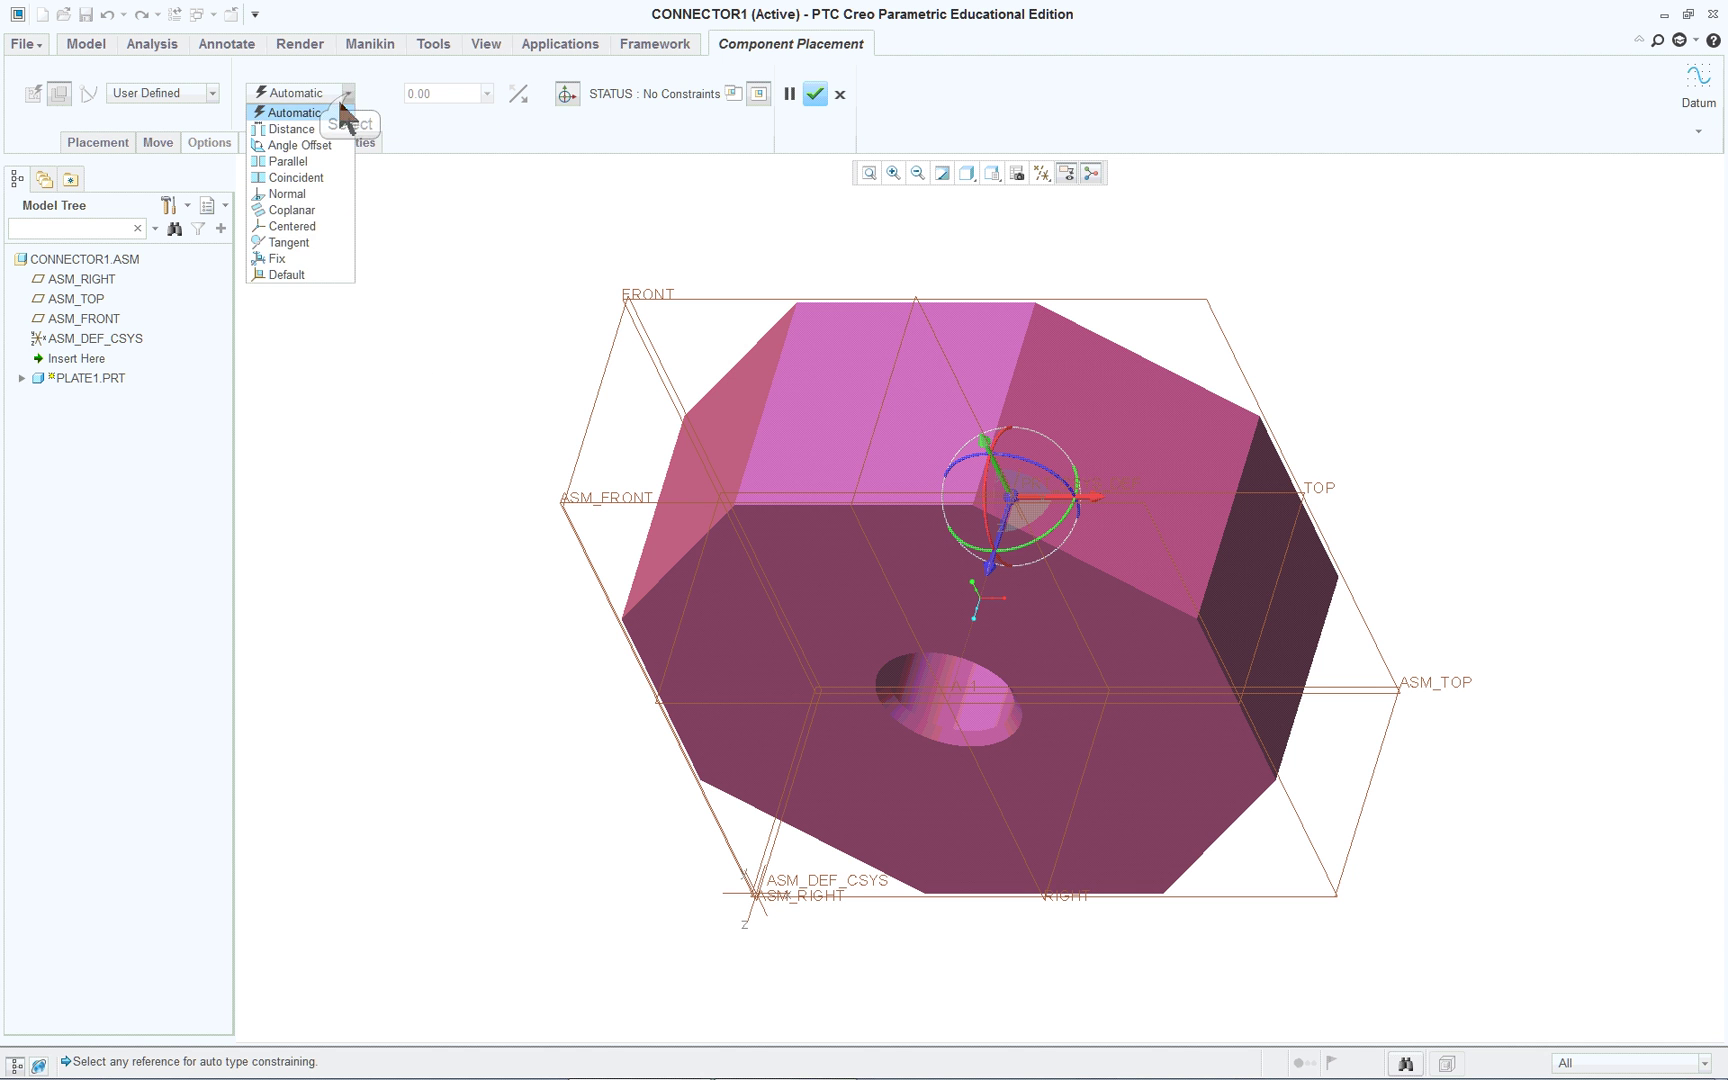
pyautogui.click(290, 275)
pyautogui.scroll(-3, 1126, 760)
pyautogui.scroll(3, 1138, 895)
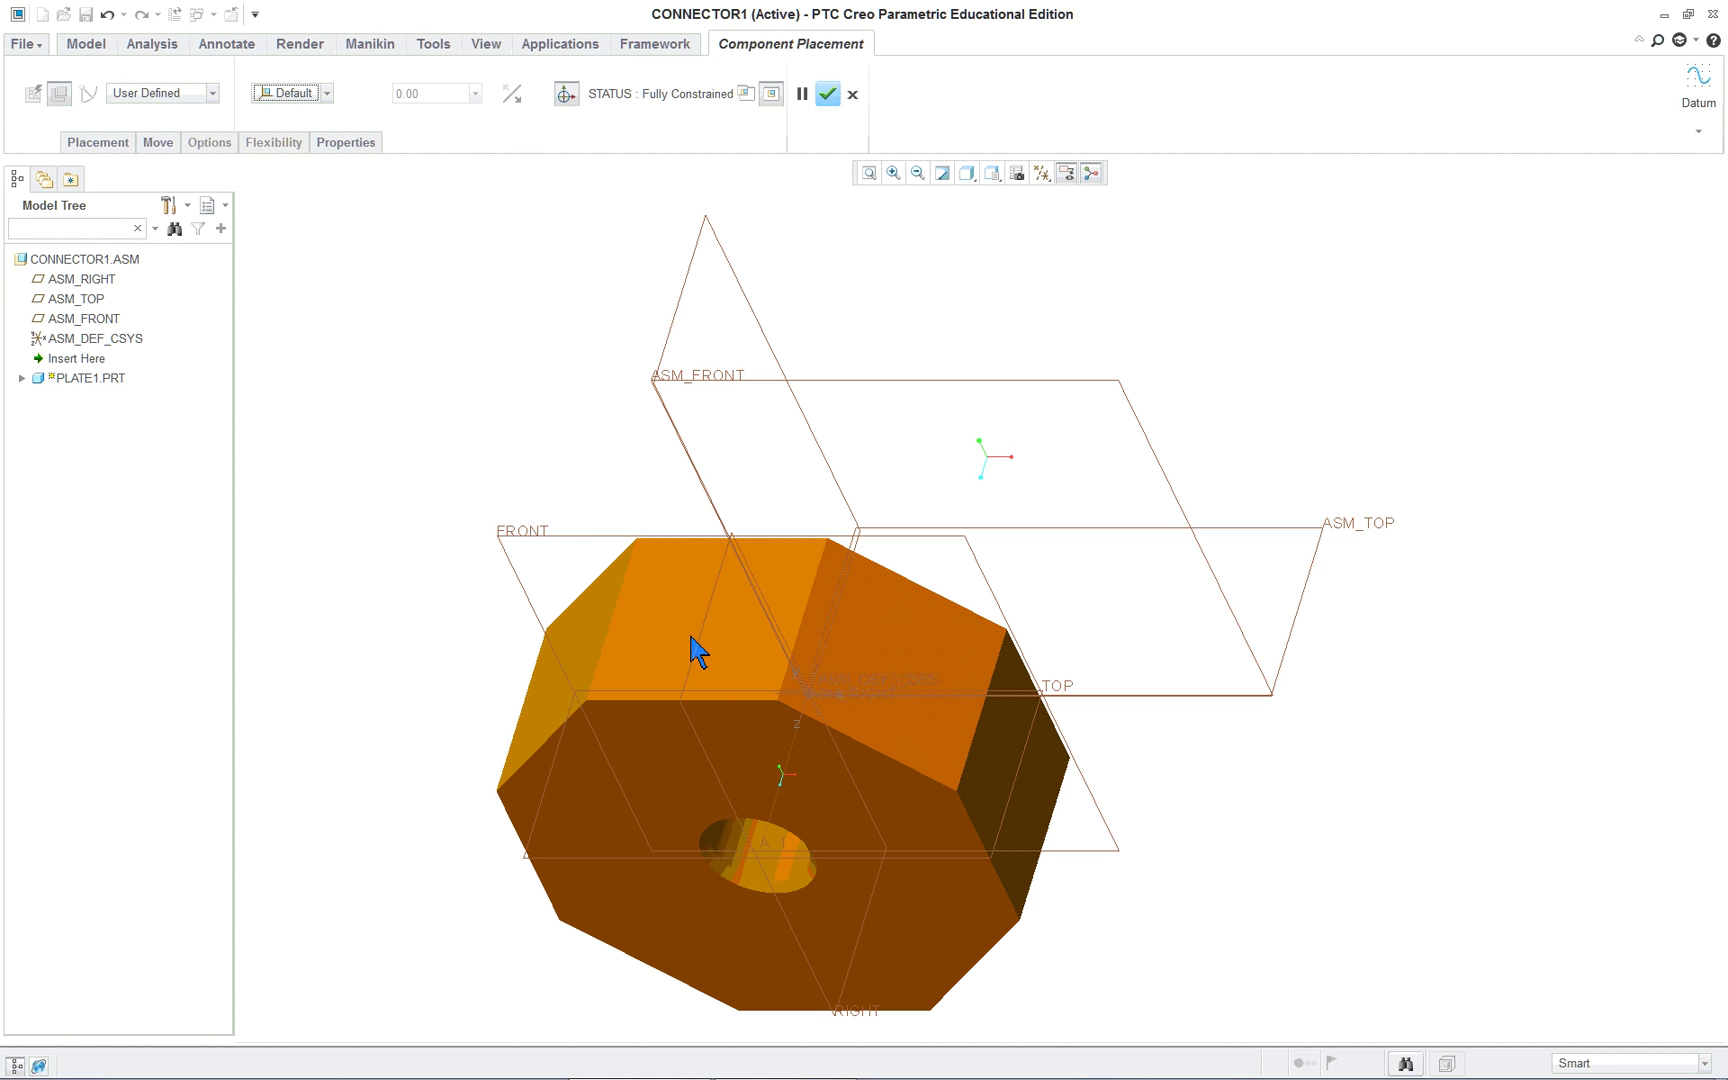
pyautogui.click(828, 95)
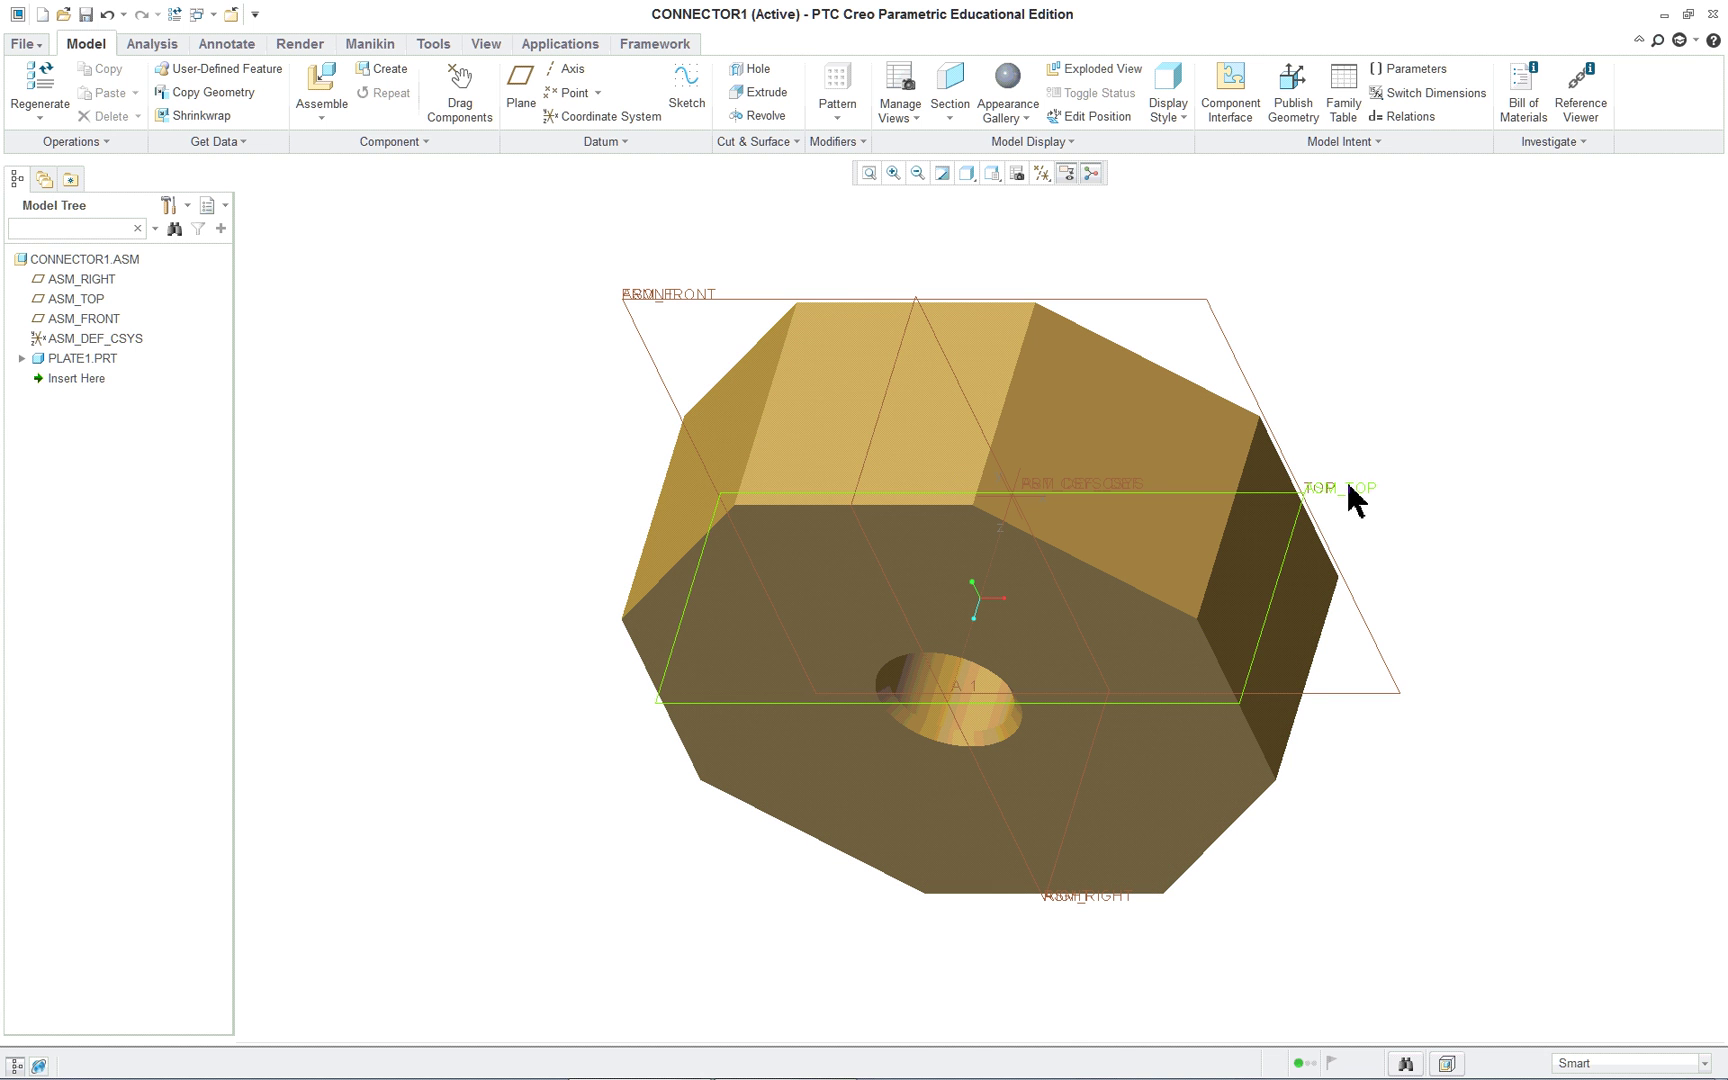
# Expand PLATE1.PRT in the model tree and recheck the tree filter settings.
pyautogui.click(22, 358)
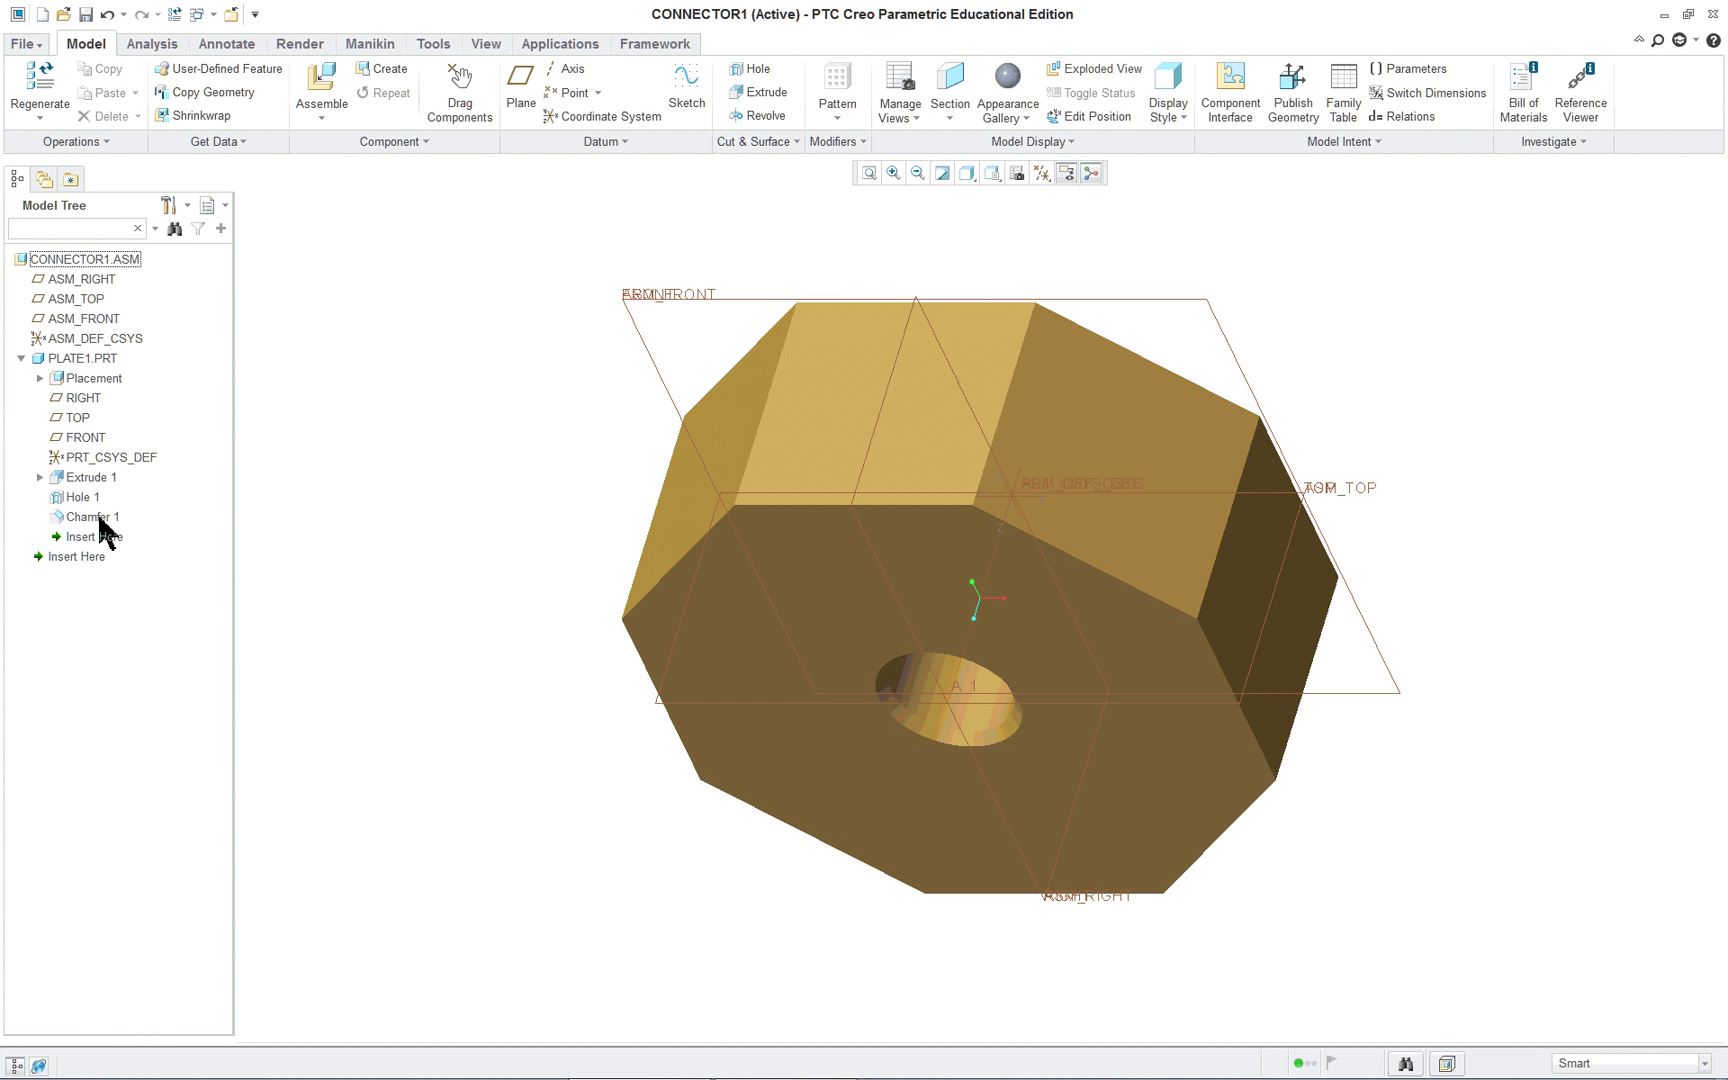
pyautogui.click(170, 206)
pyautogui.click(199, 228)
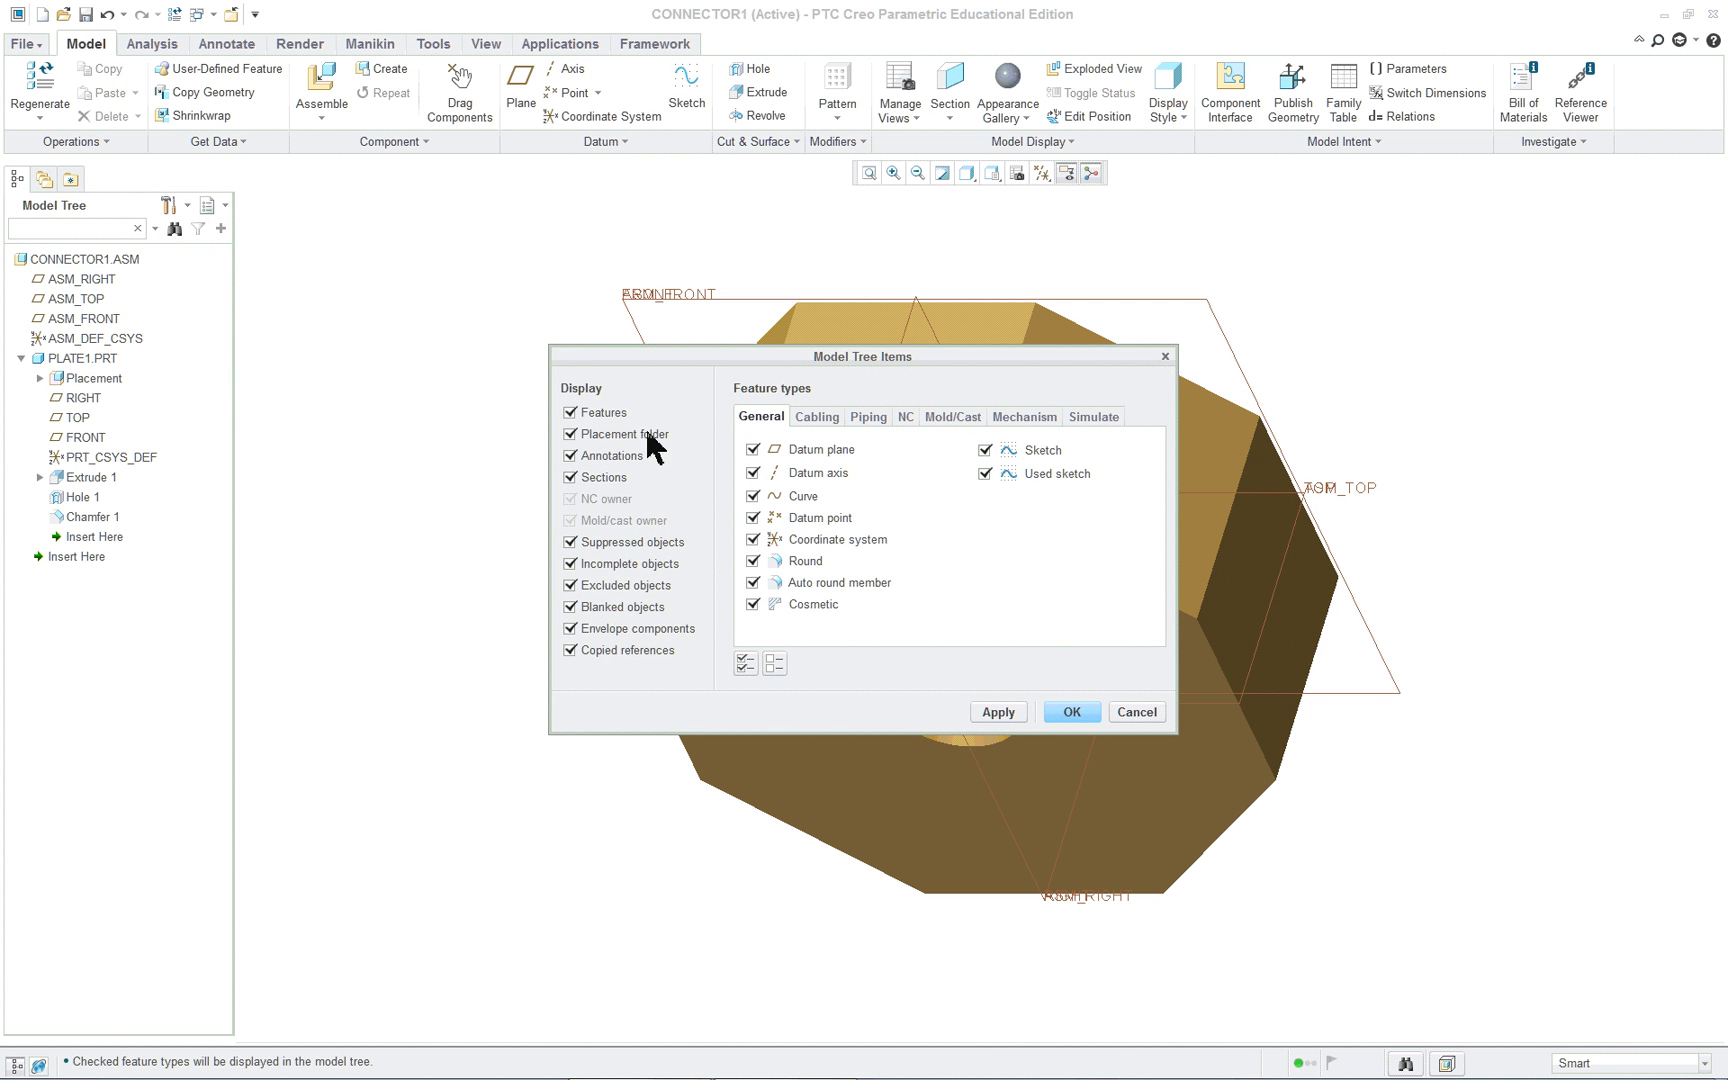
pyautogui.click(1066, 712)
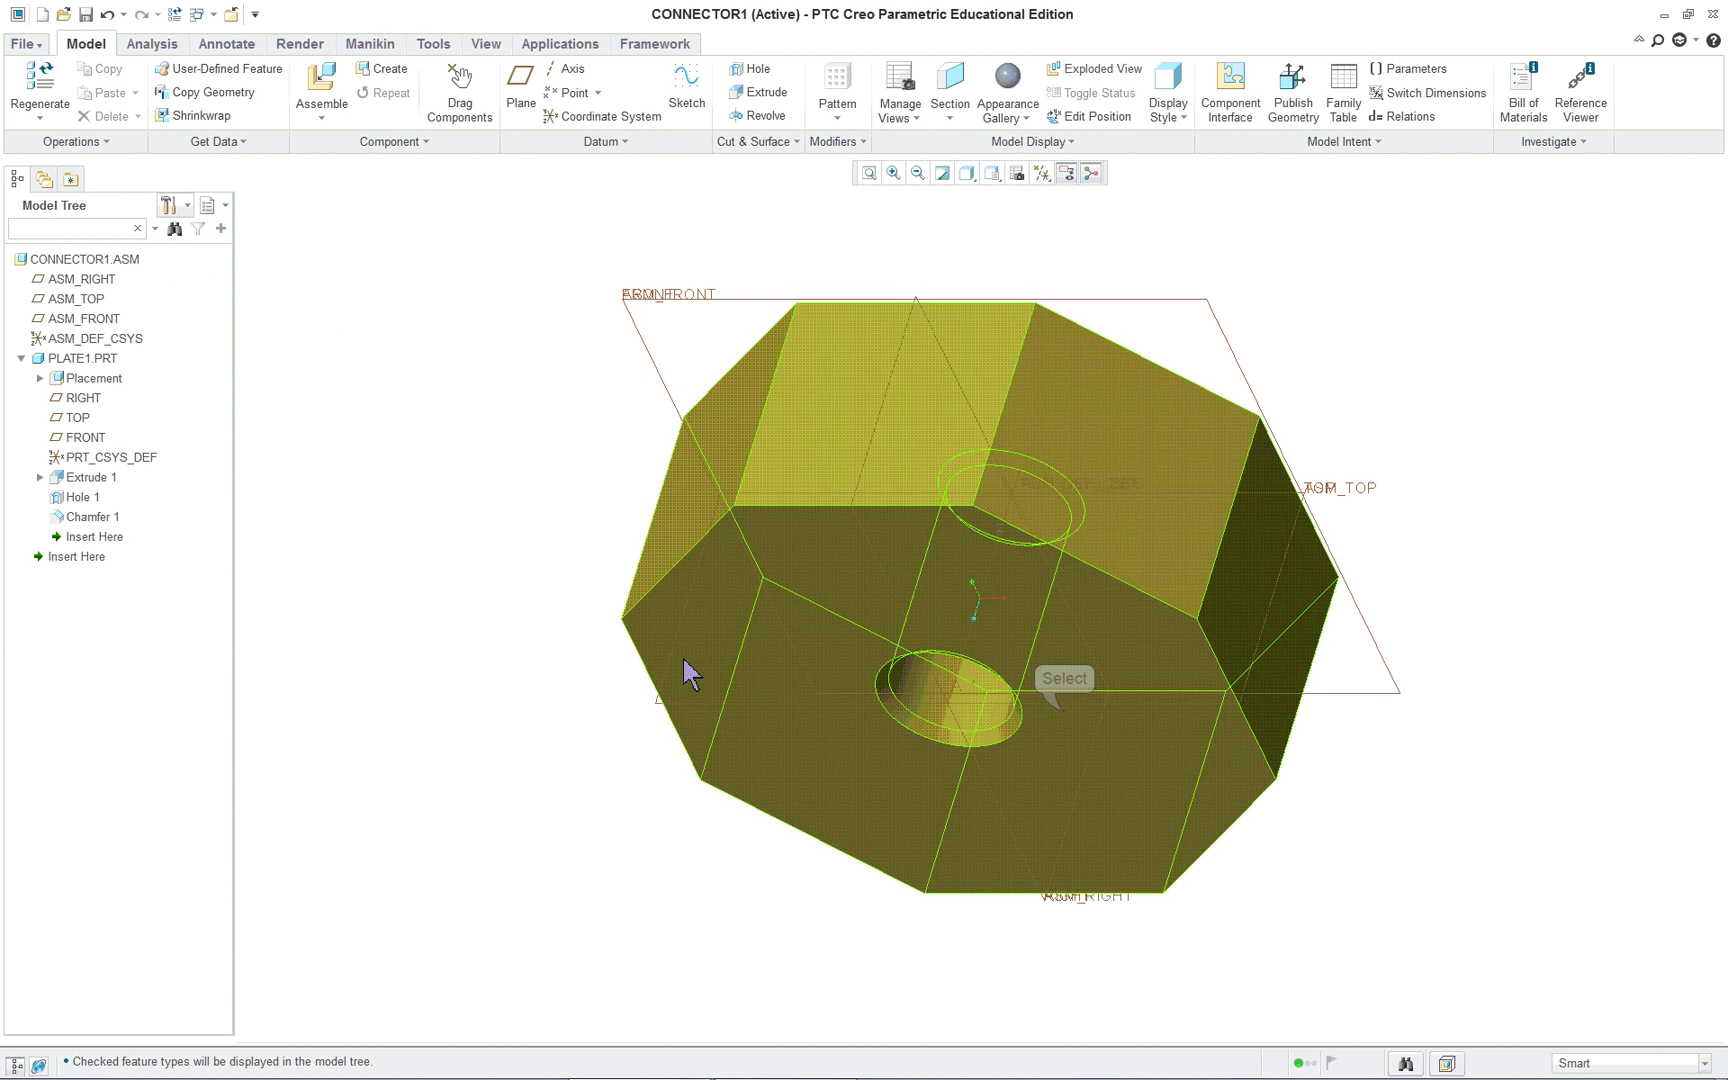
# Expand the plate's Placement and Set1 to inspect its Default constraint, then launch Assemble.
pyautogui.click(39, 379)
pyautogui.click(57, 398)
pyautogui.click(117, 418)
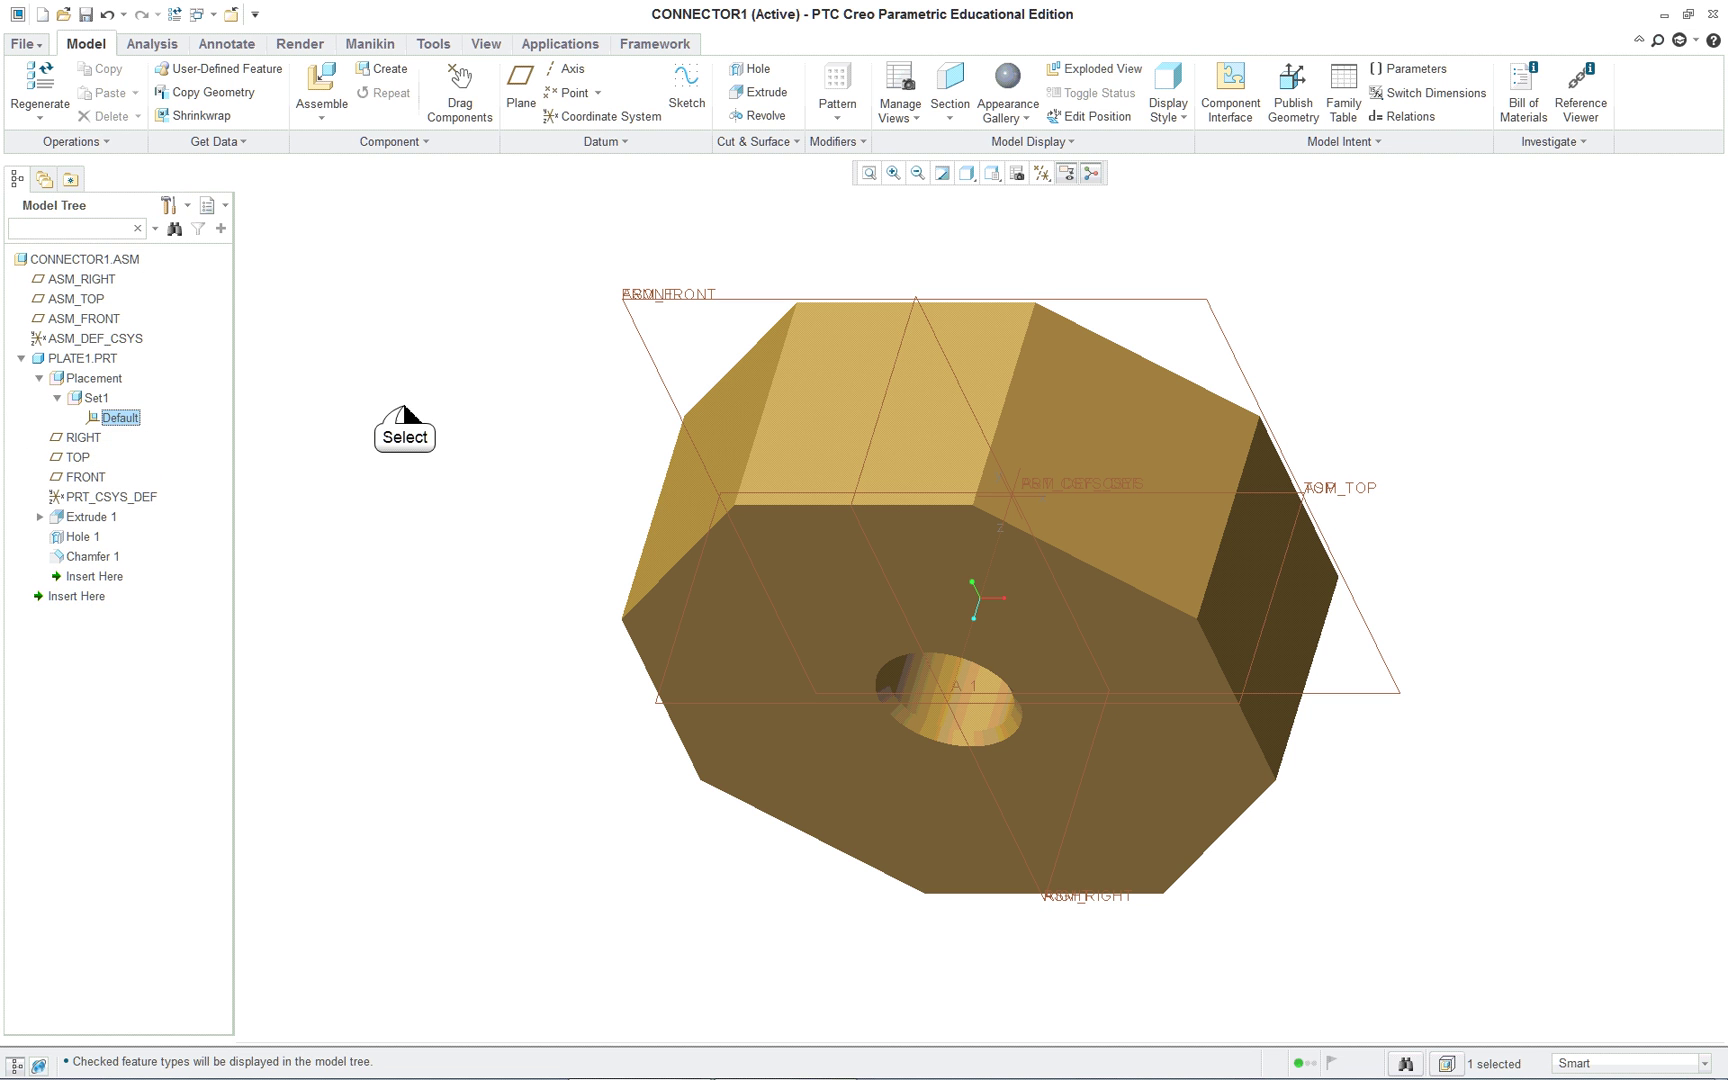
pyautogui.click(405, 407)
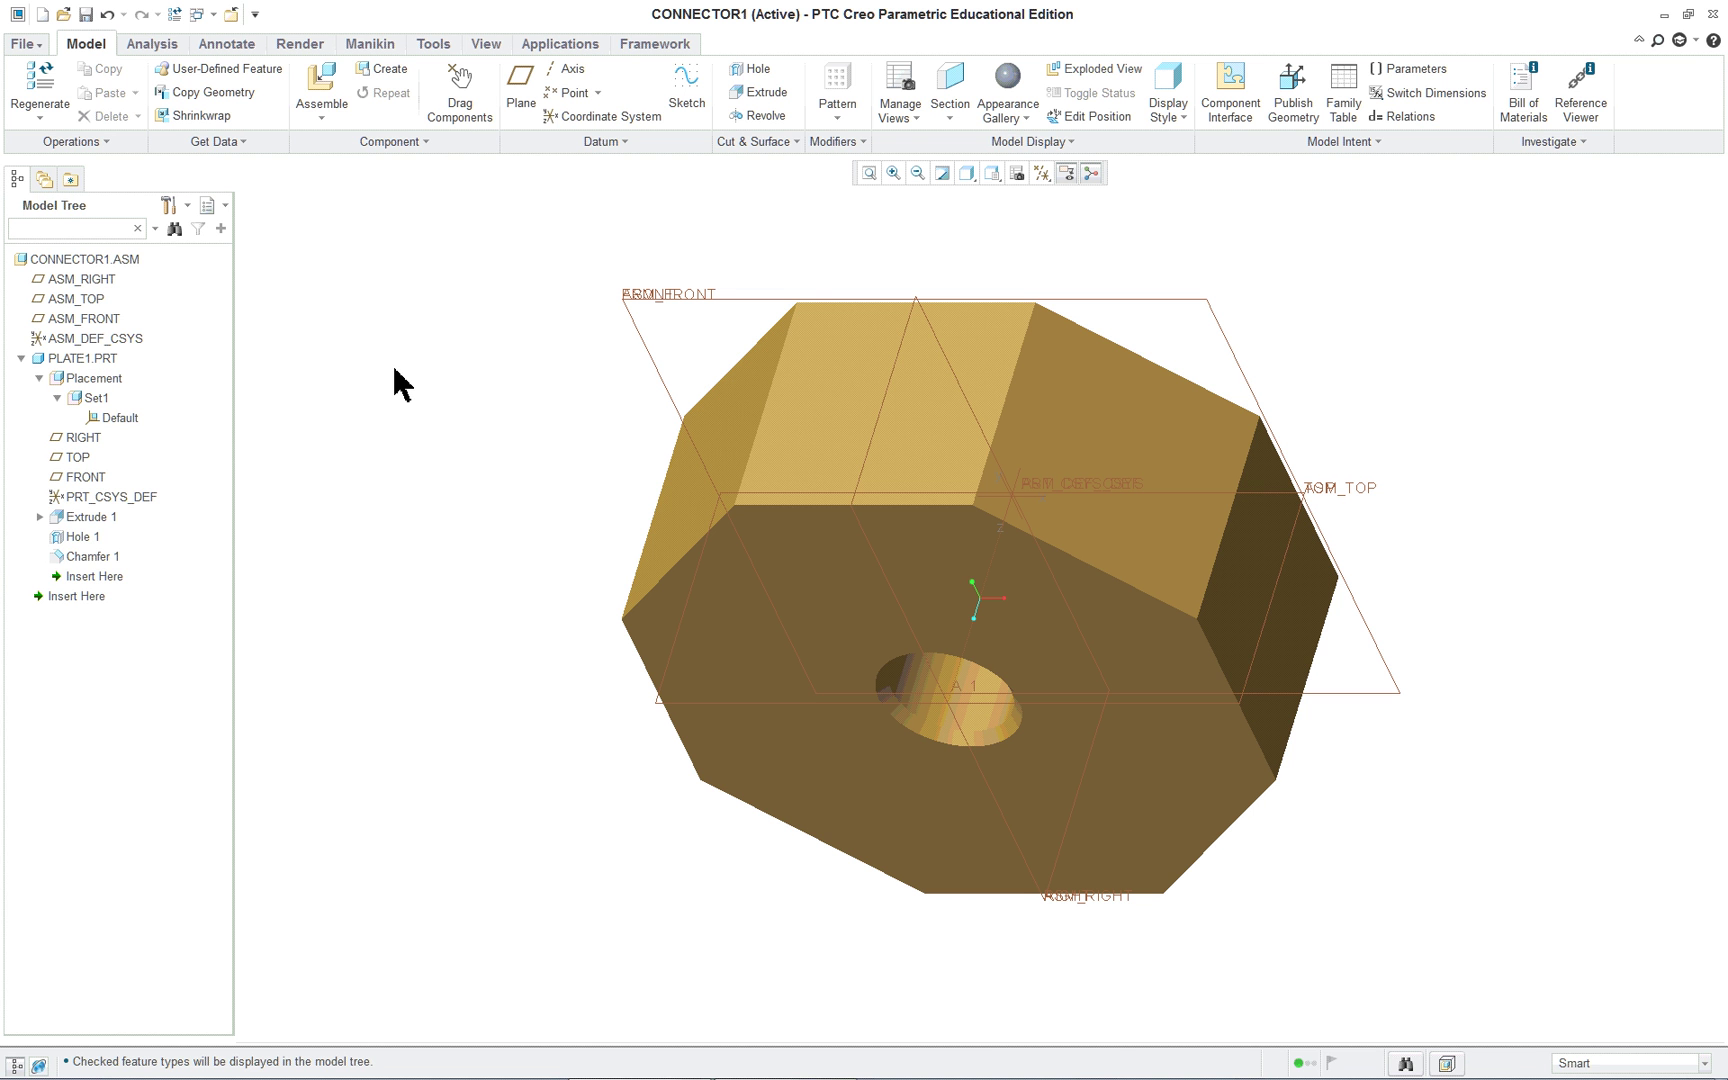
pyautogui.click(316, 85)
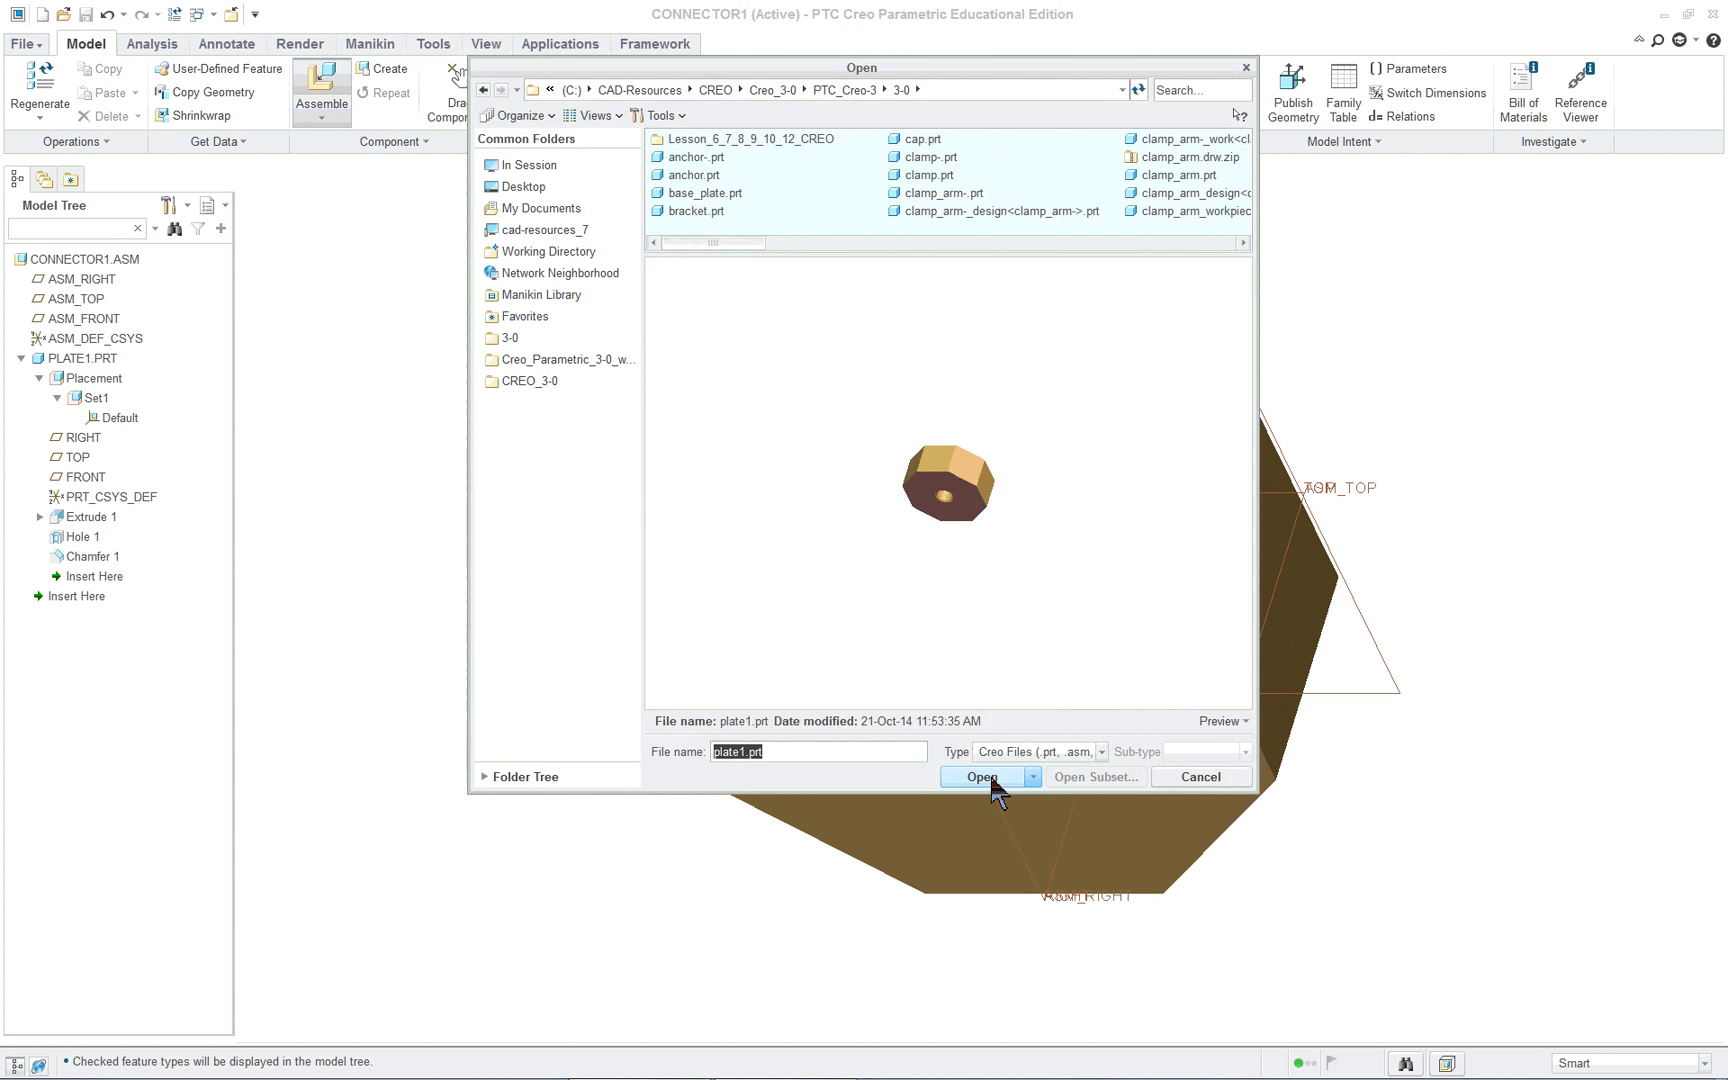
# Bring pin1.prt in from session and drag it to the right of the plate.
pyautogui.click(537, 186)
pyautogui.click(537, 165)
pyautogui.doubleClick(665, 177)
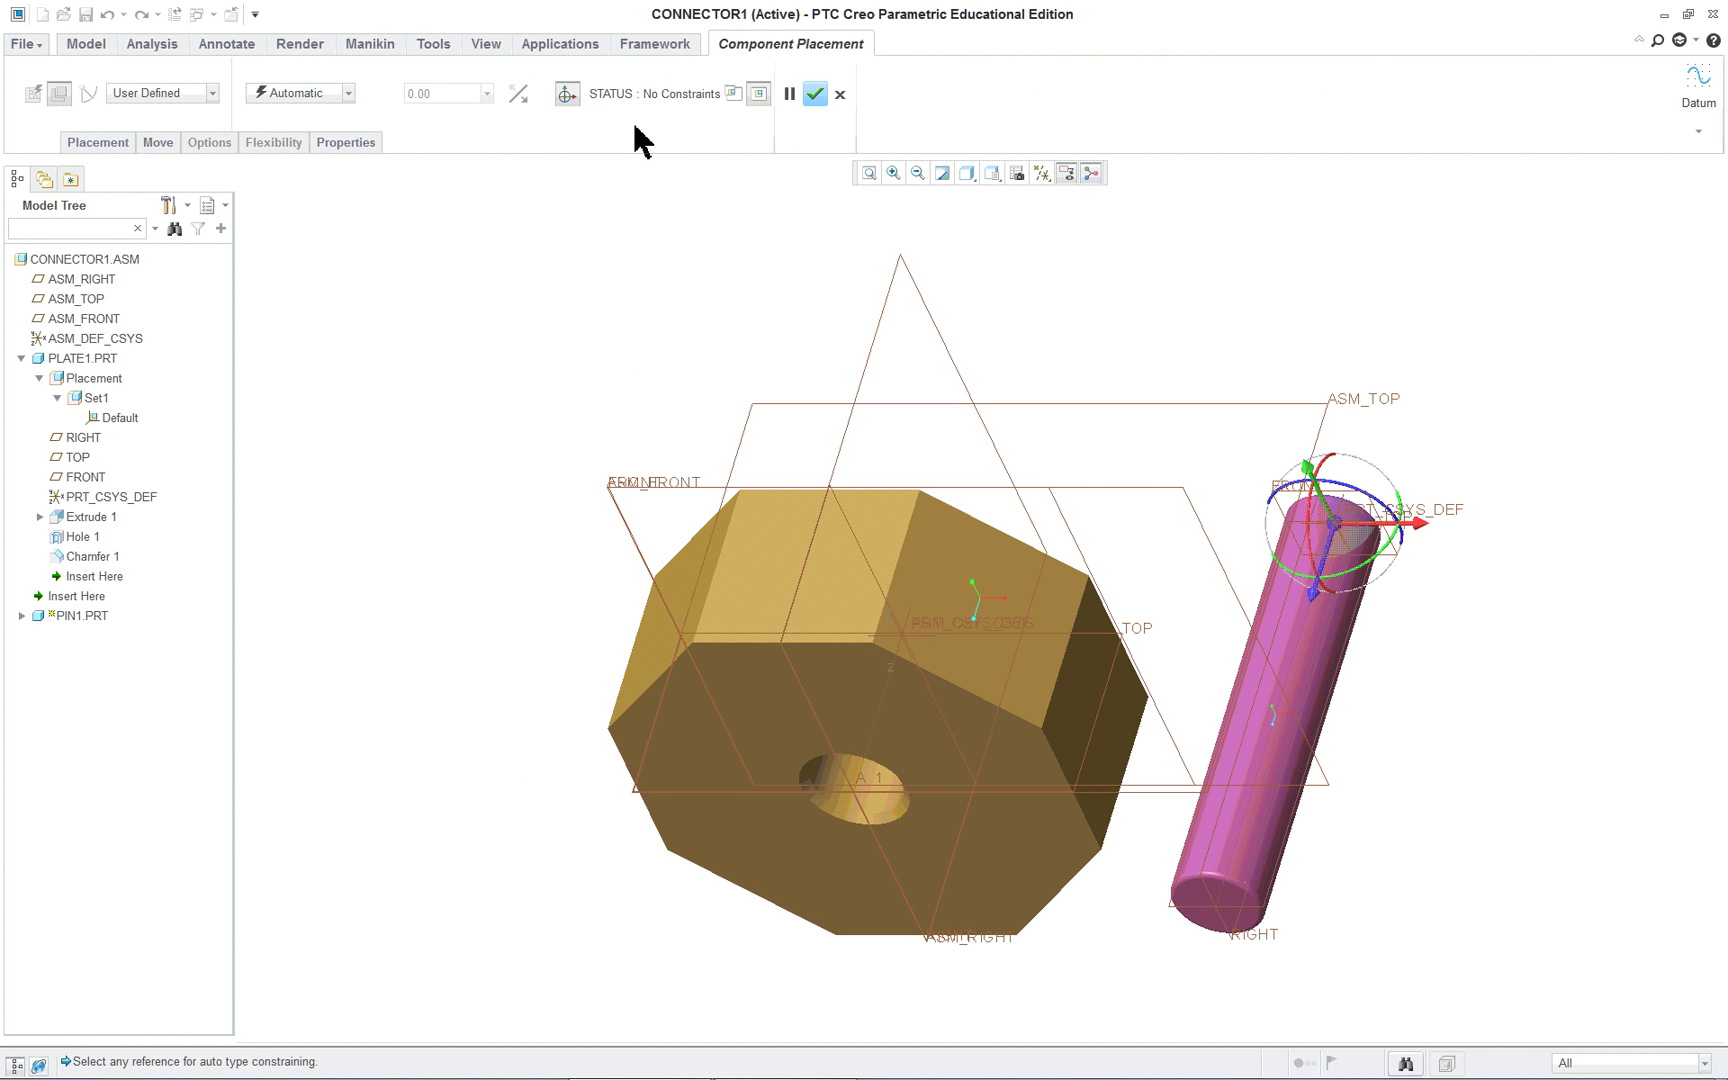
pyautogui.click(1337, 528)
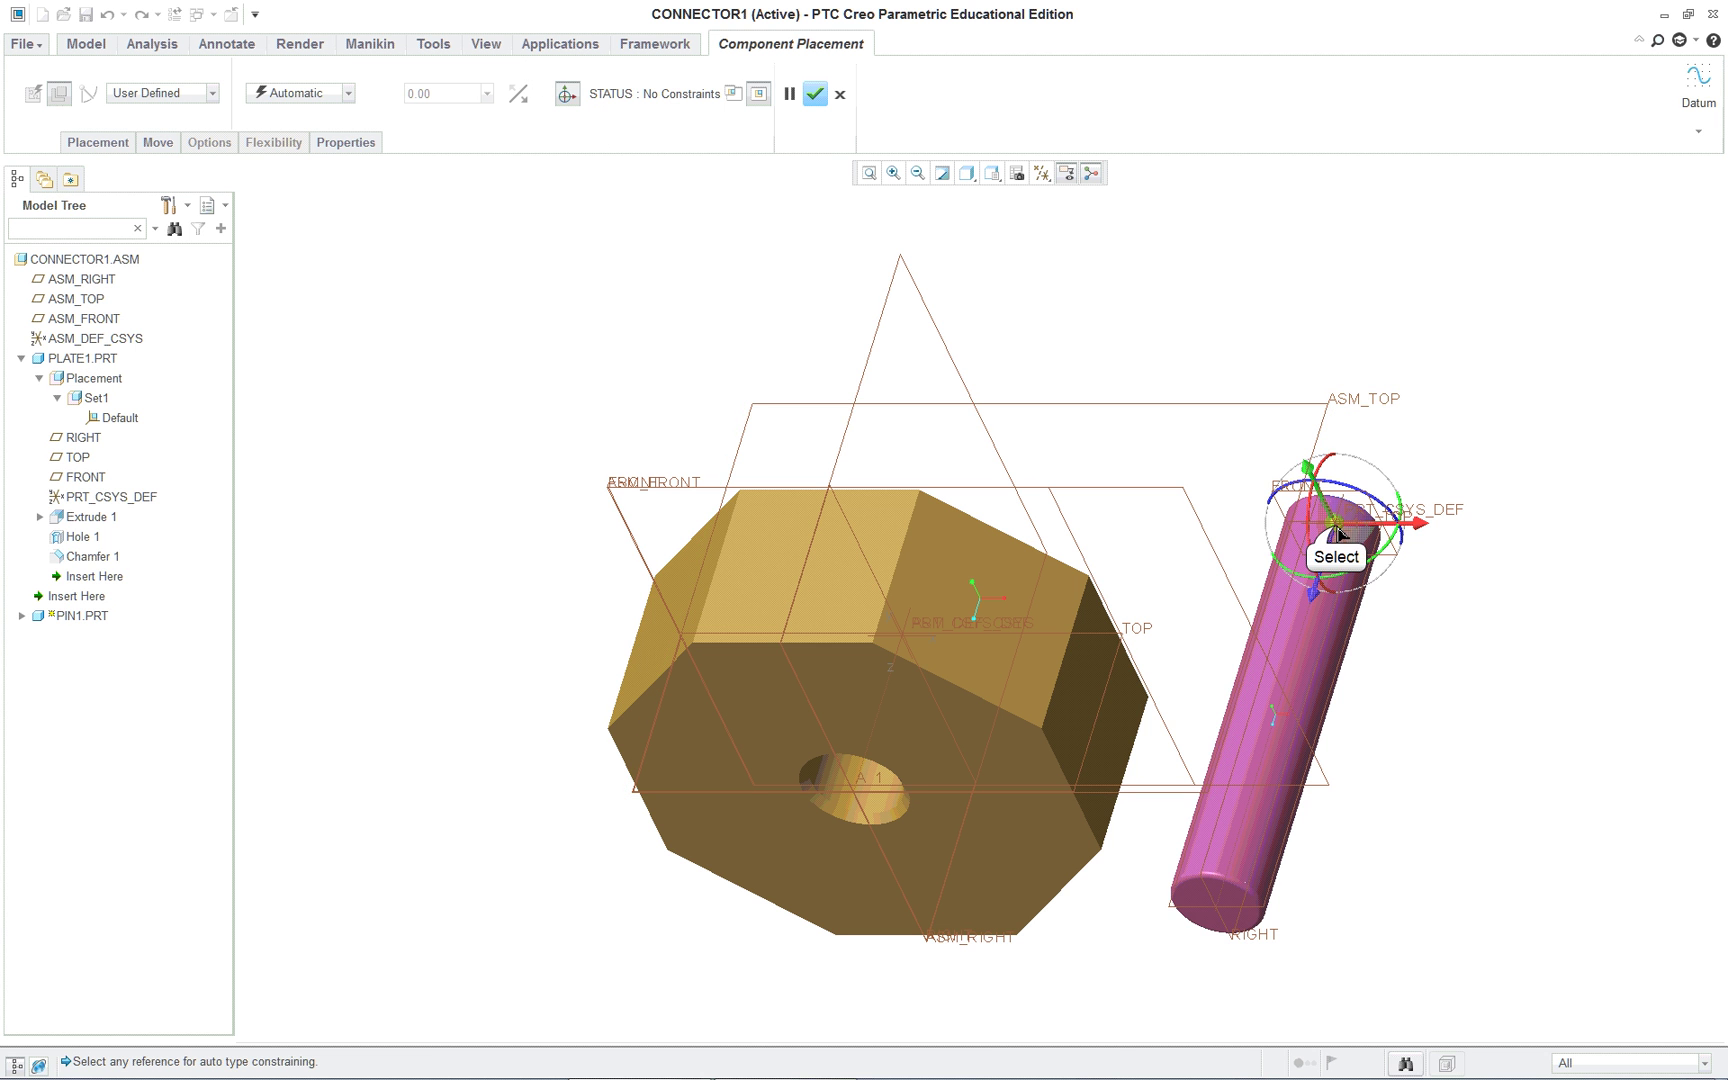
pyautogui.moveTo(1337, 528); pyautogui.dragTo(1415, 488)
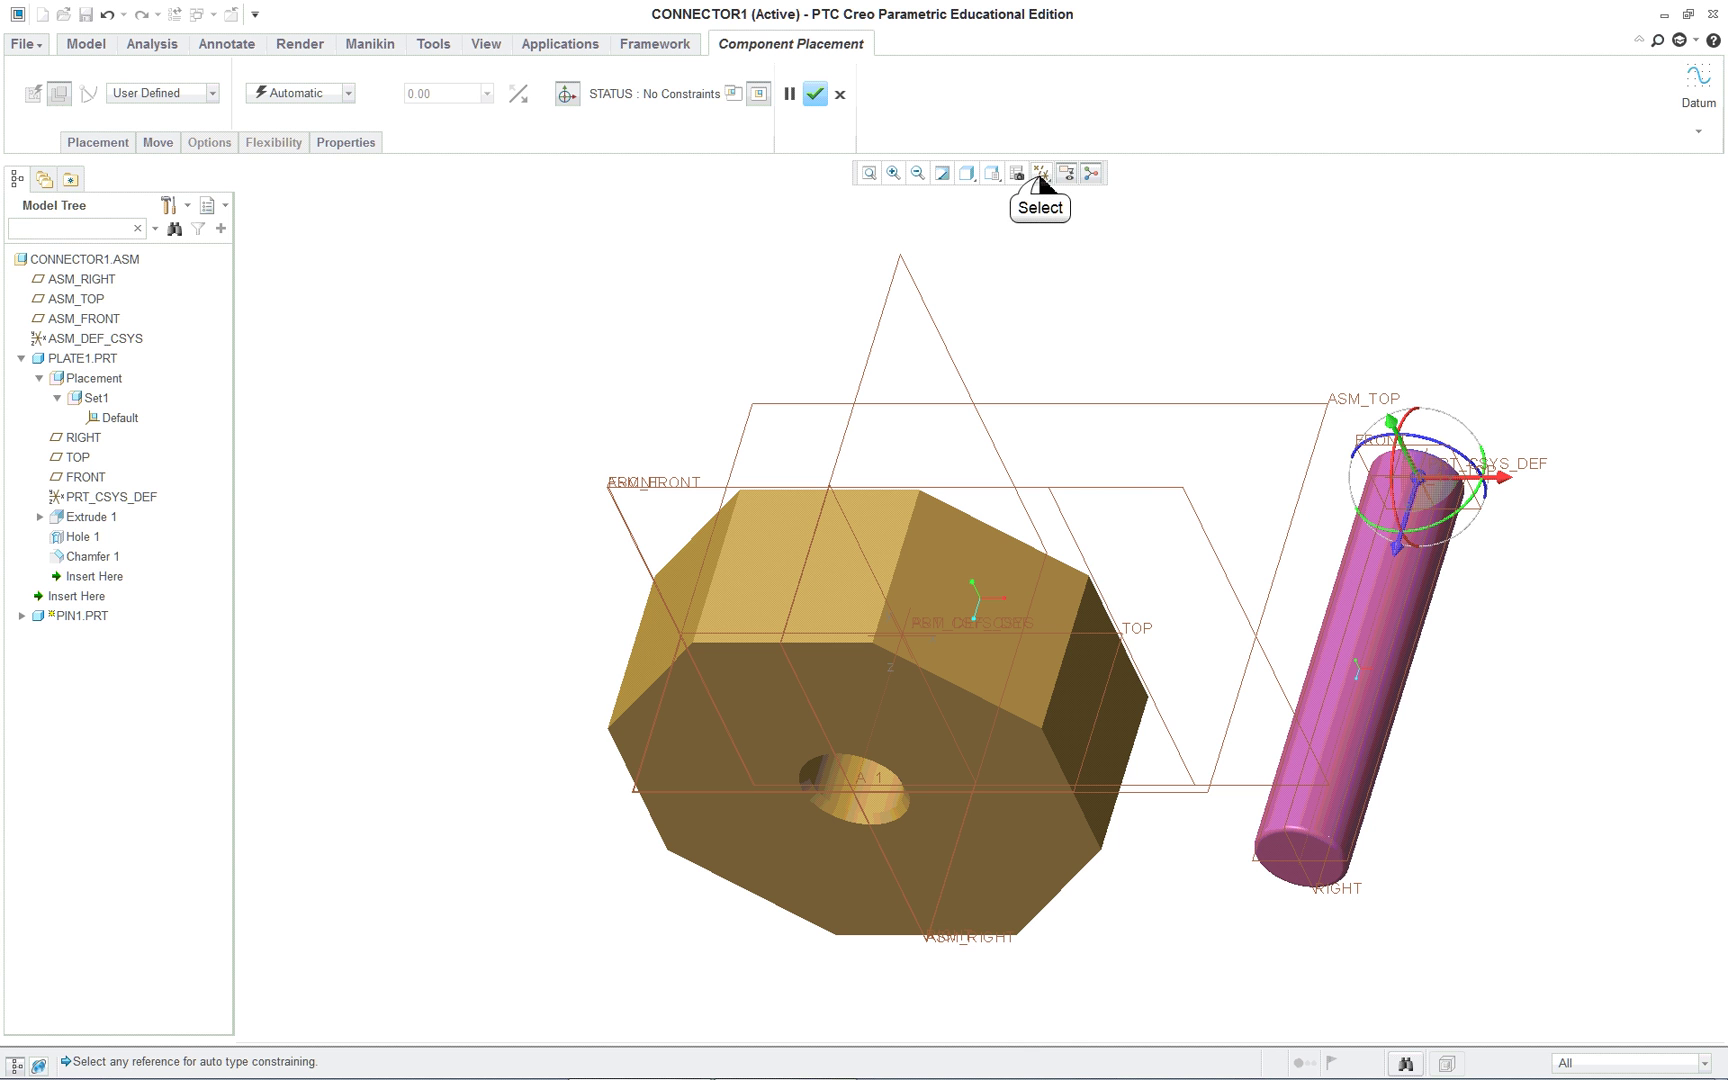
# Turn off all datum display filters, then return to the pin's Component Placement tab.
pyautogui.click(1040, 174)
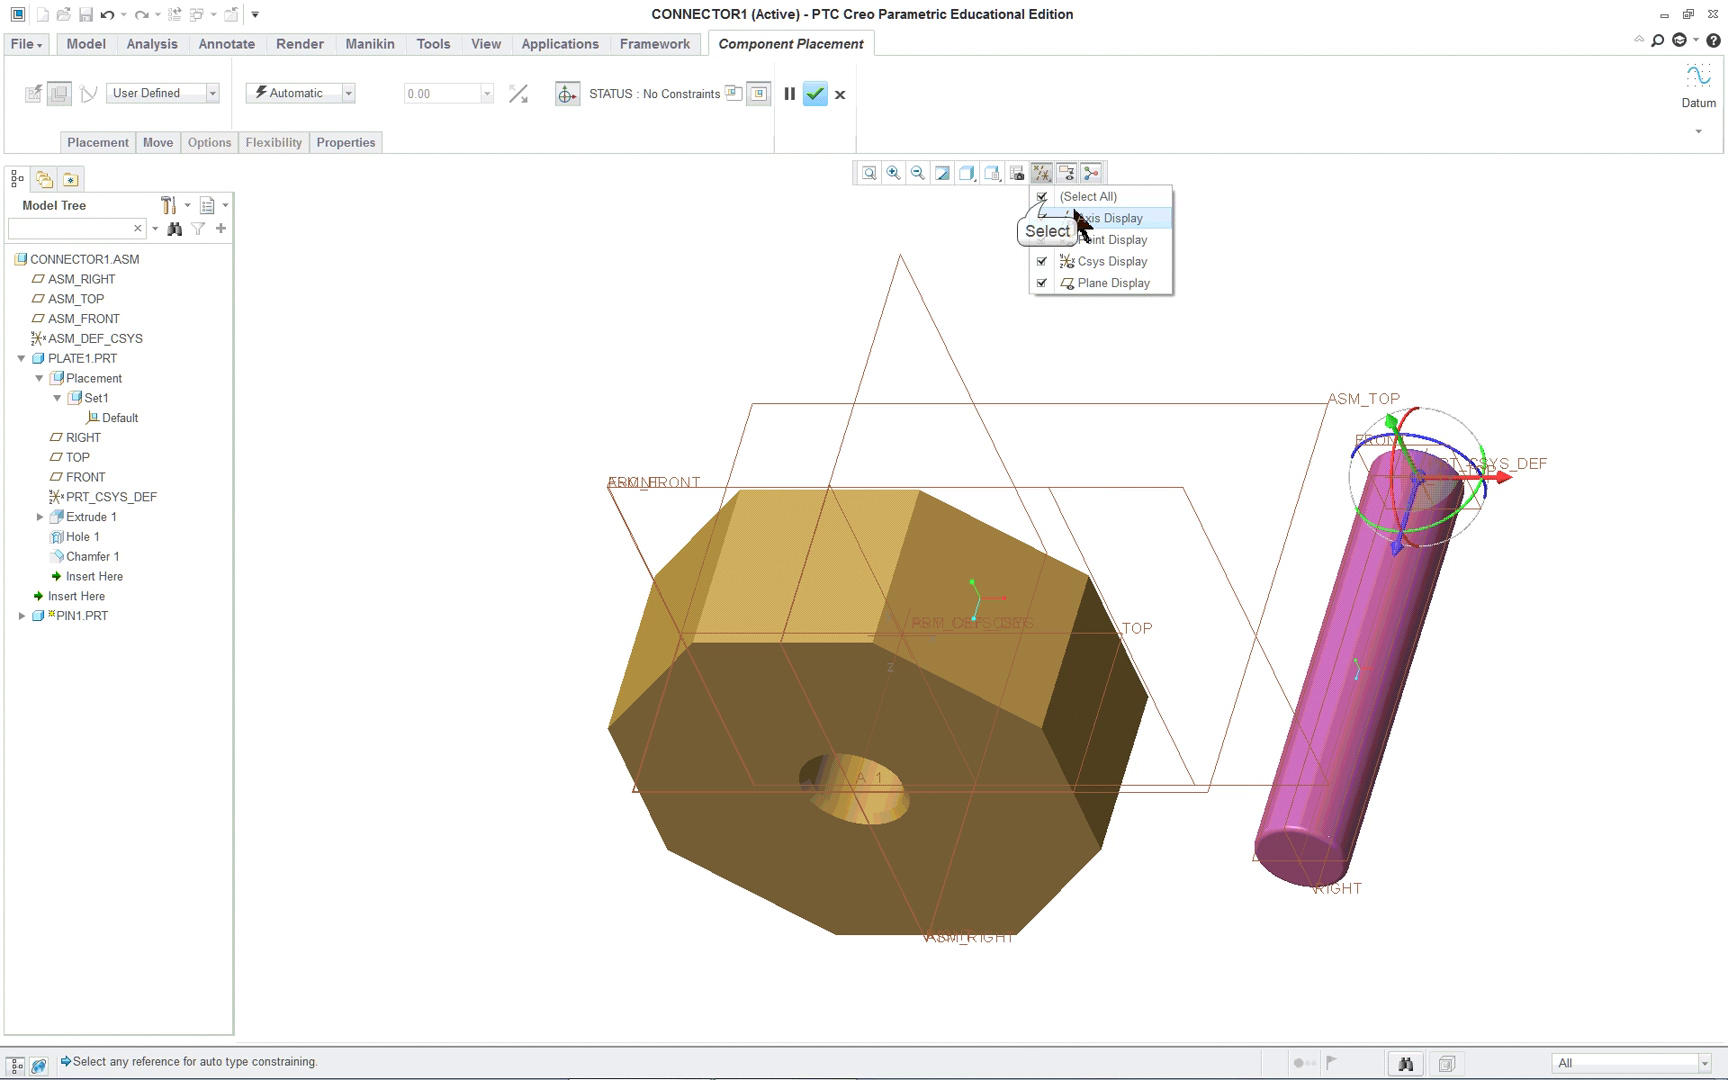
pyautogui.click(1045, 198)
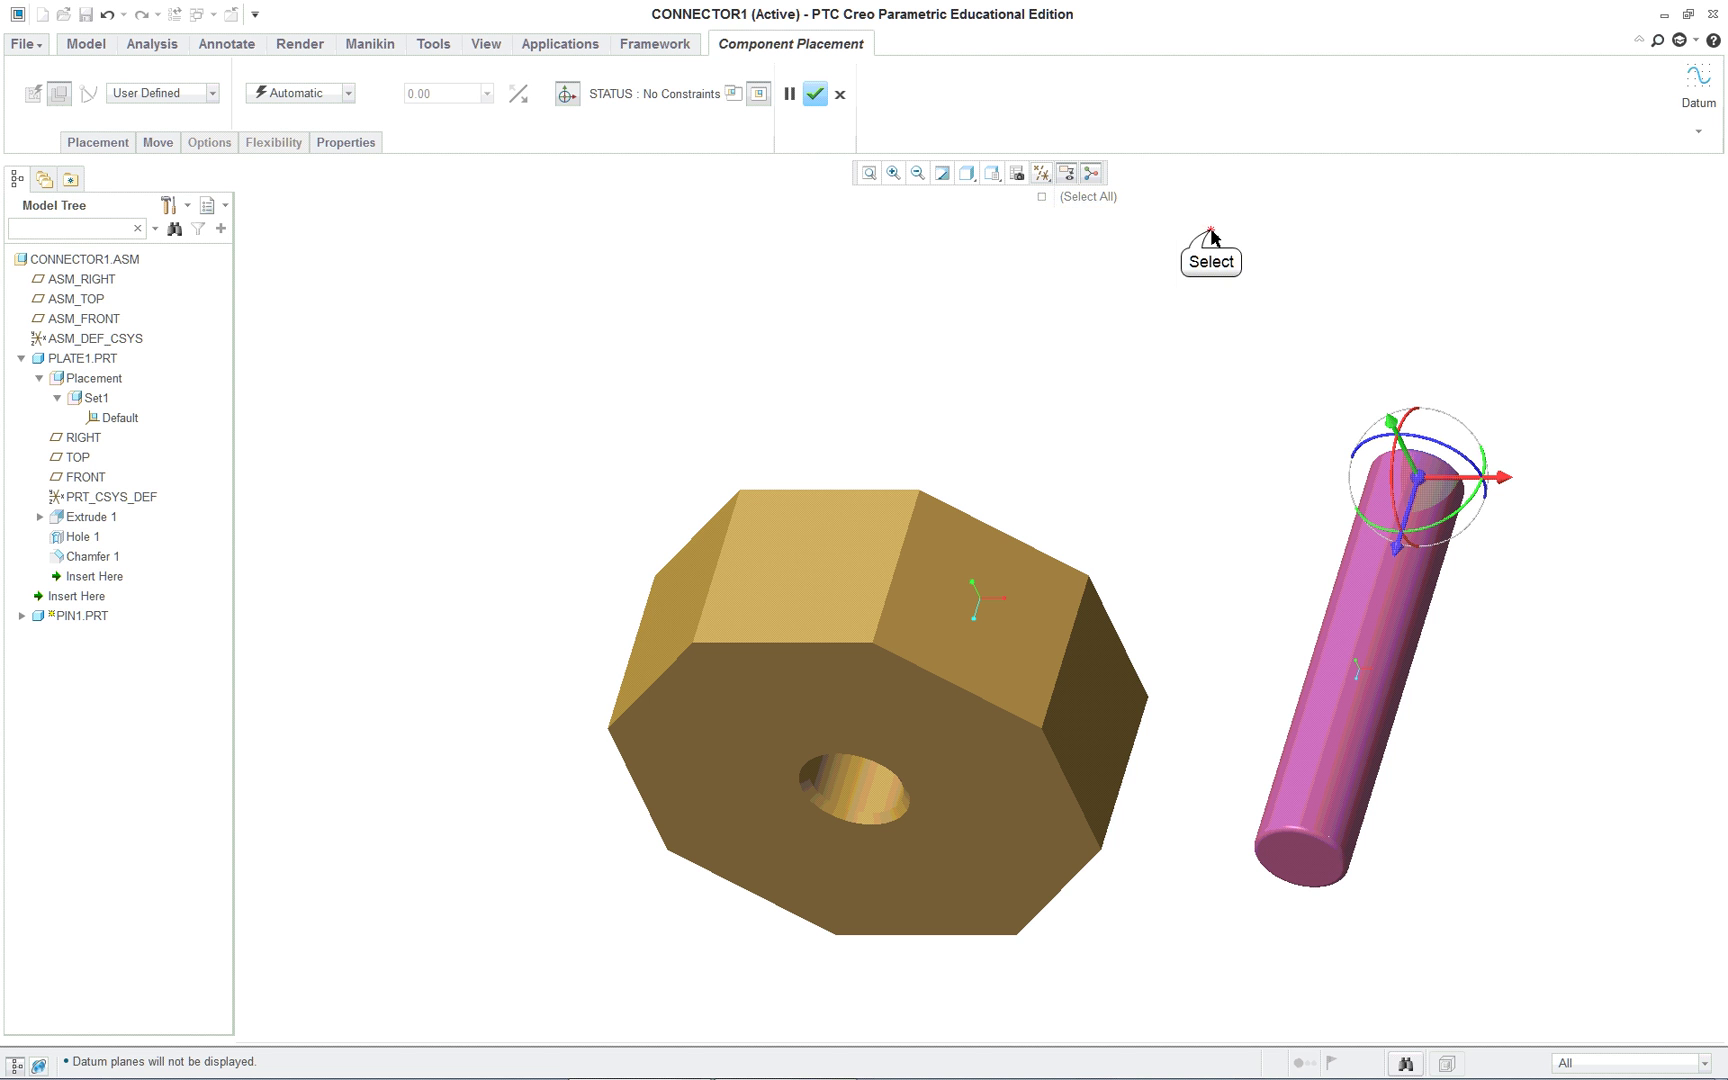
pyautogui.click(1041, 173)
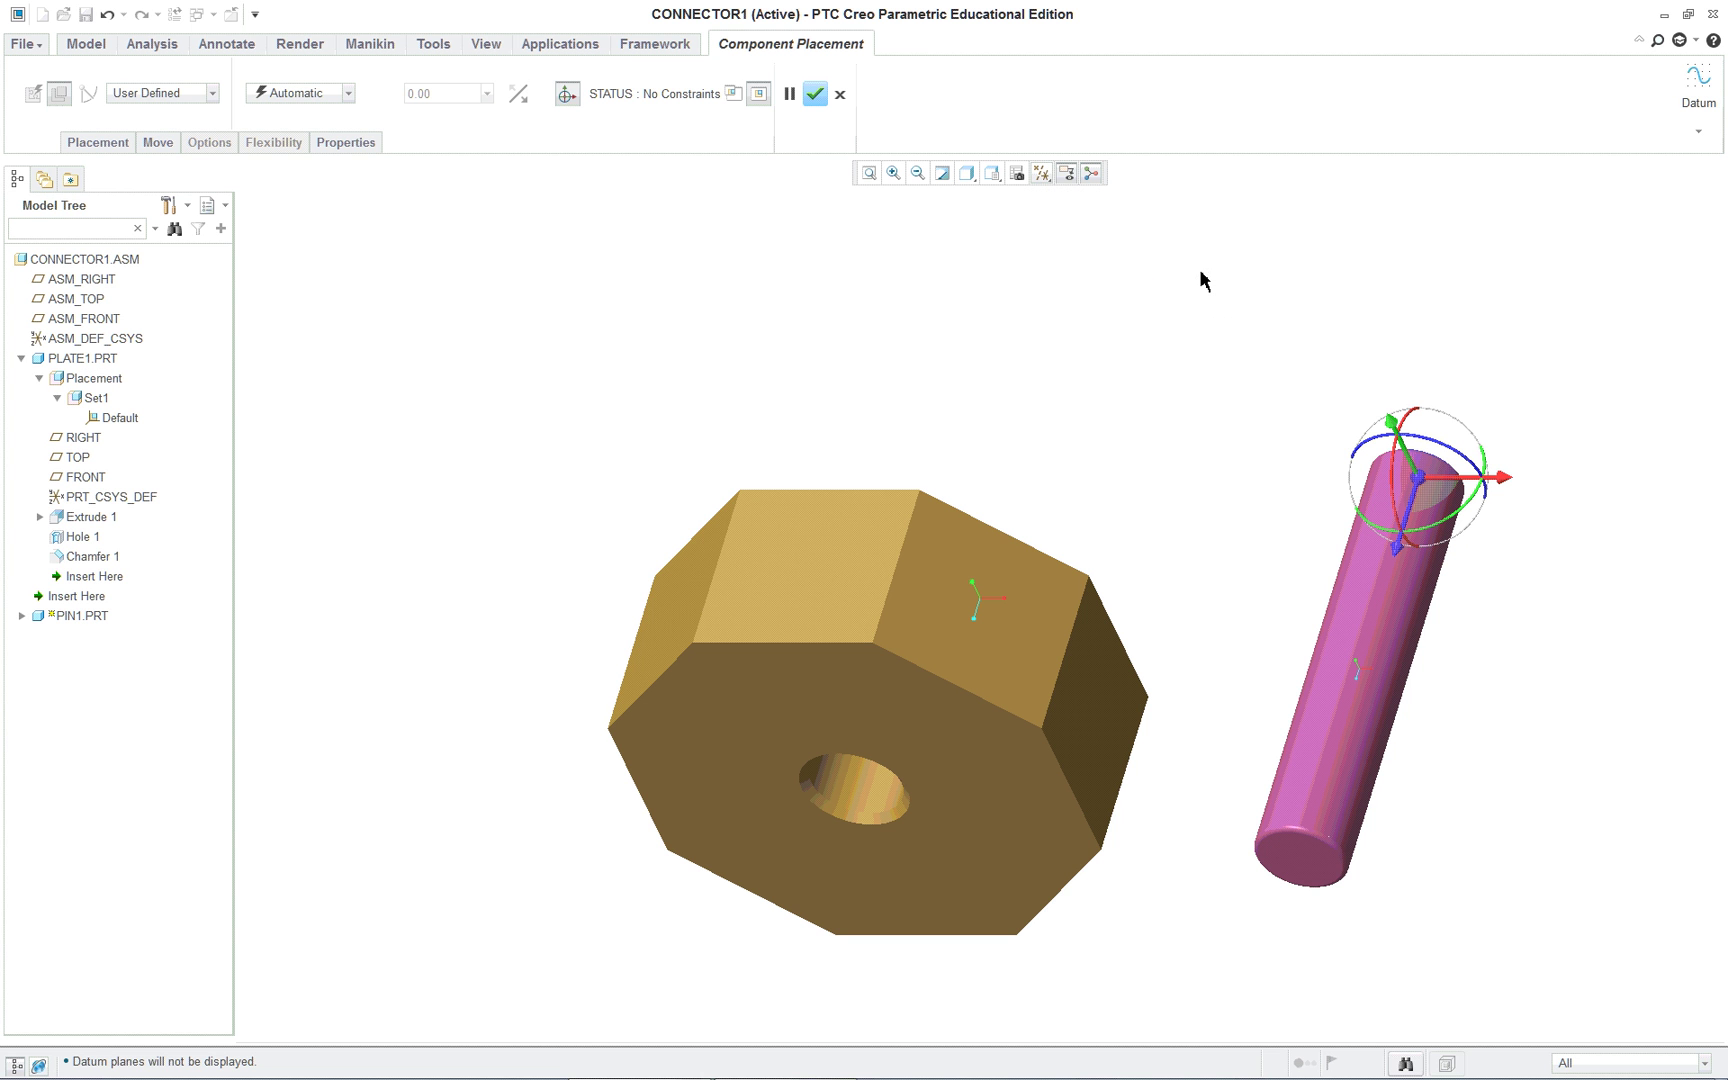
pyautogui.click(489, 45)
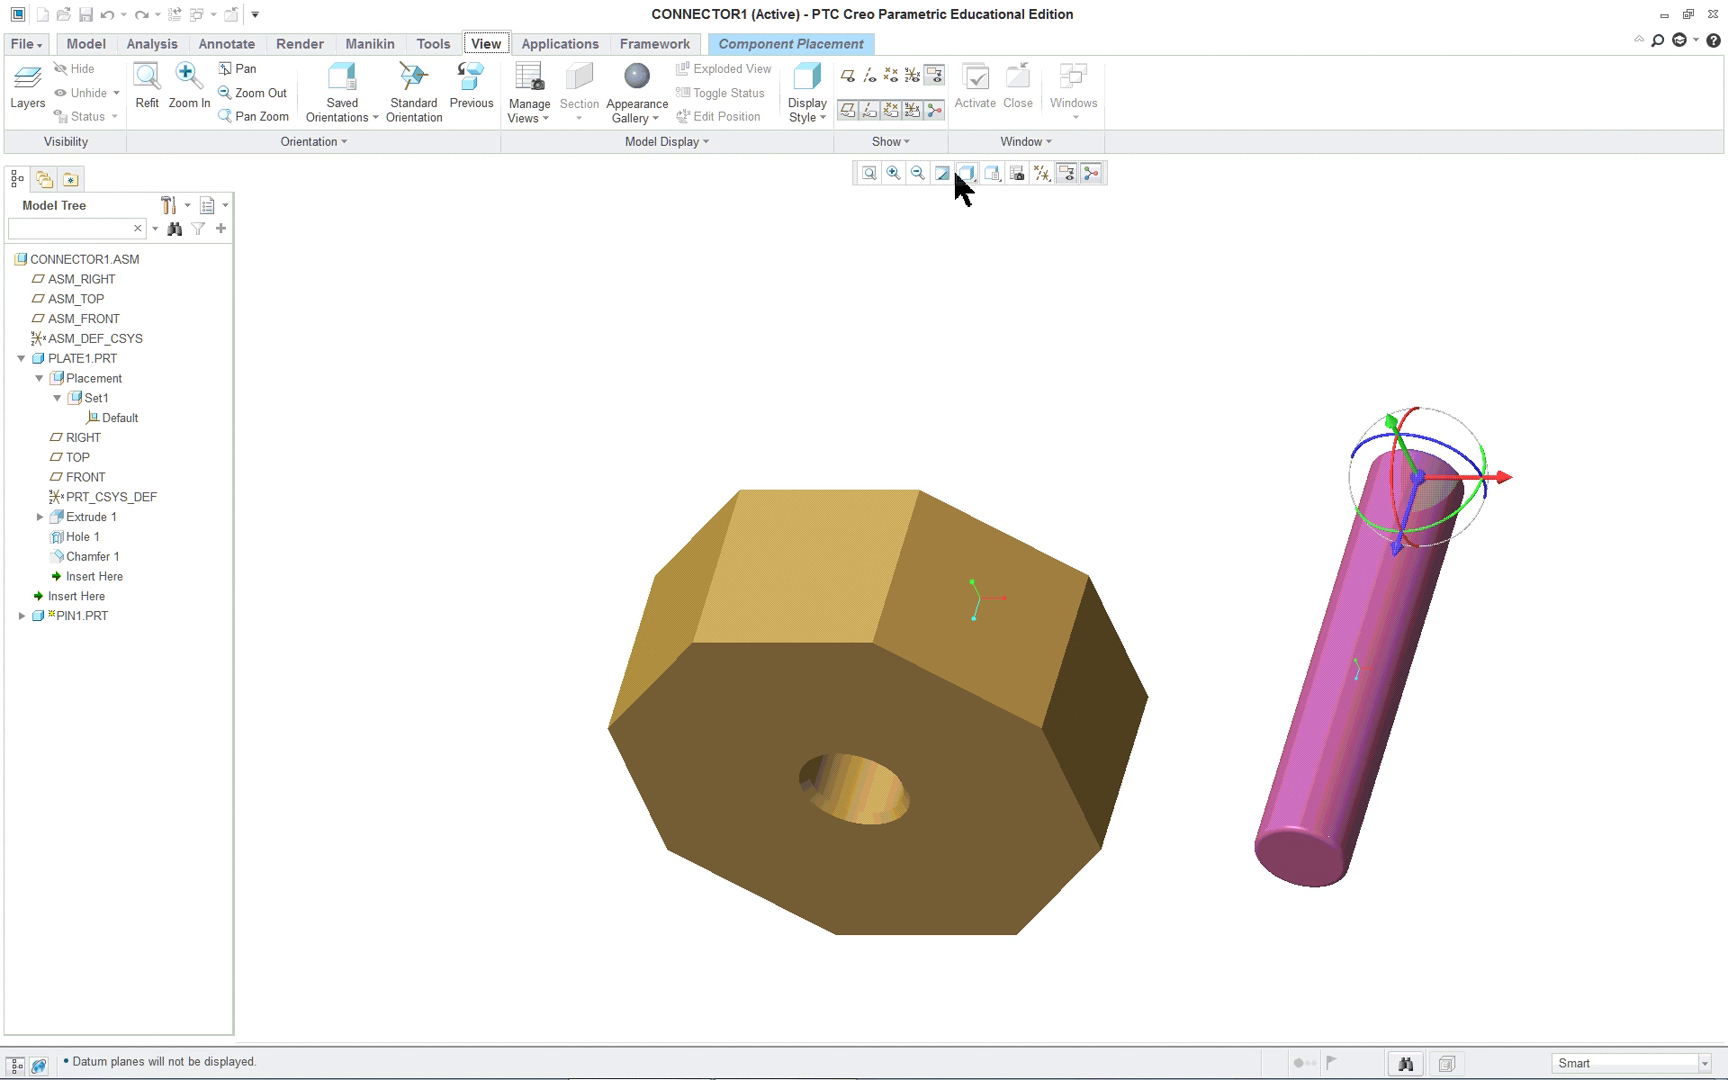
pyautogui.click(84, 44)
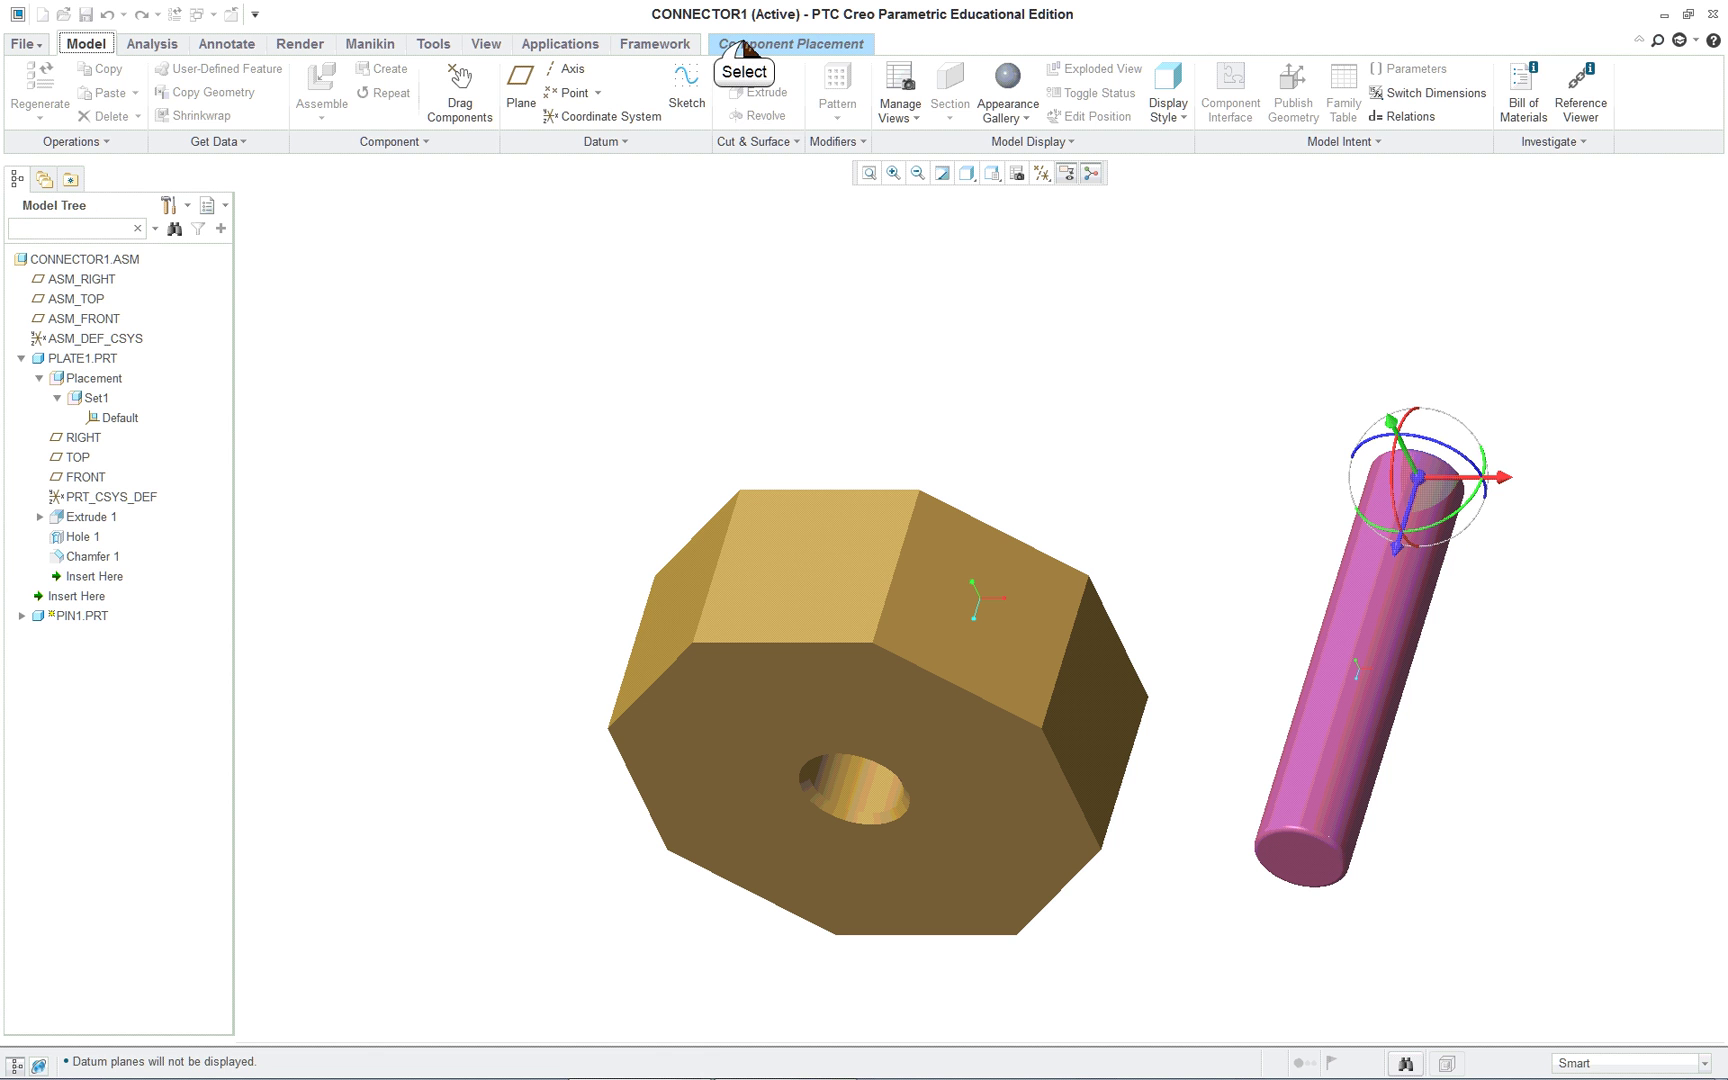
pyautogui.click(777, 46)
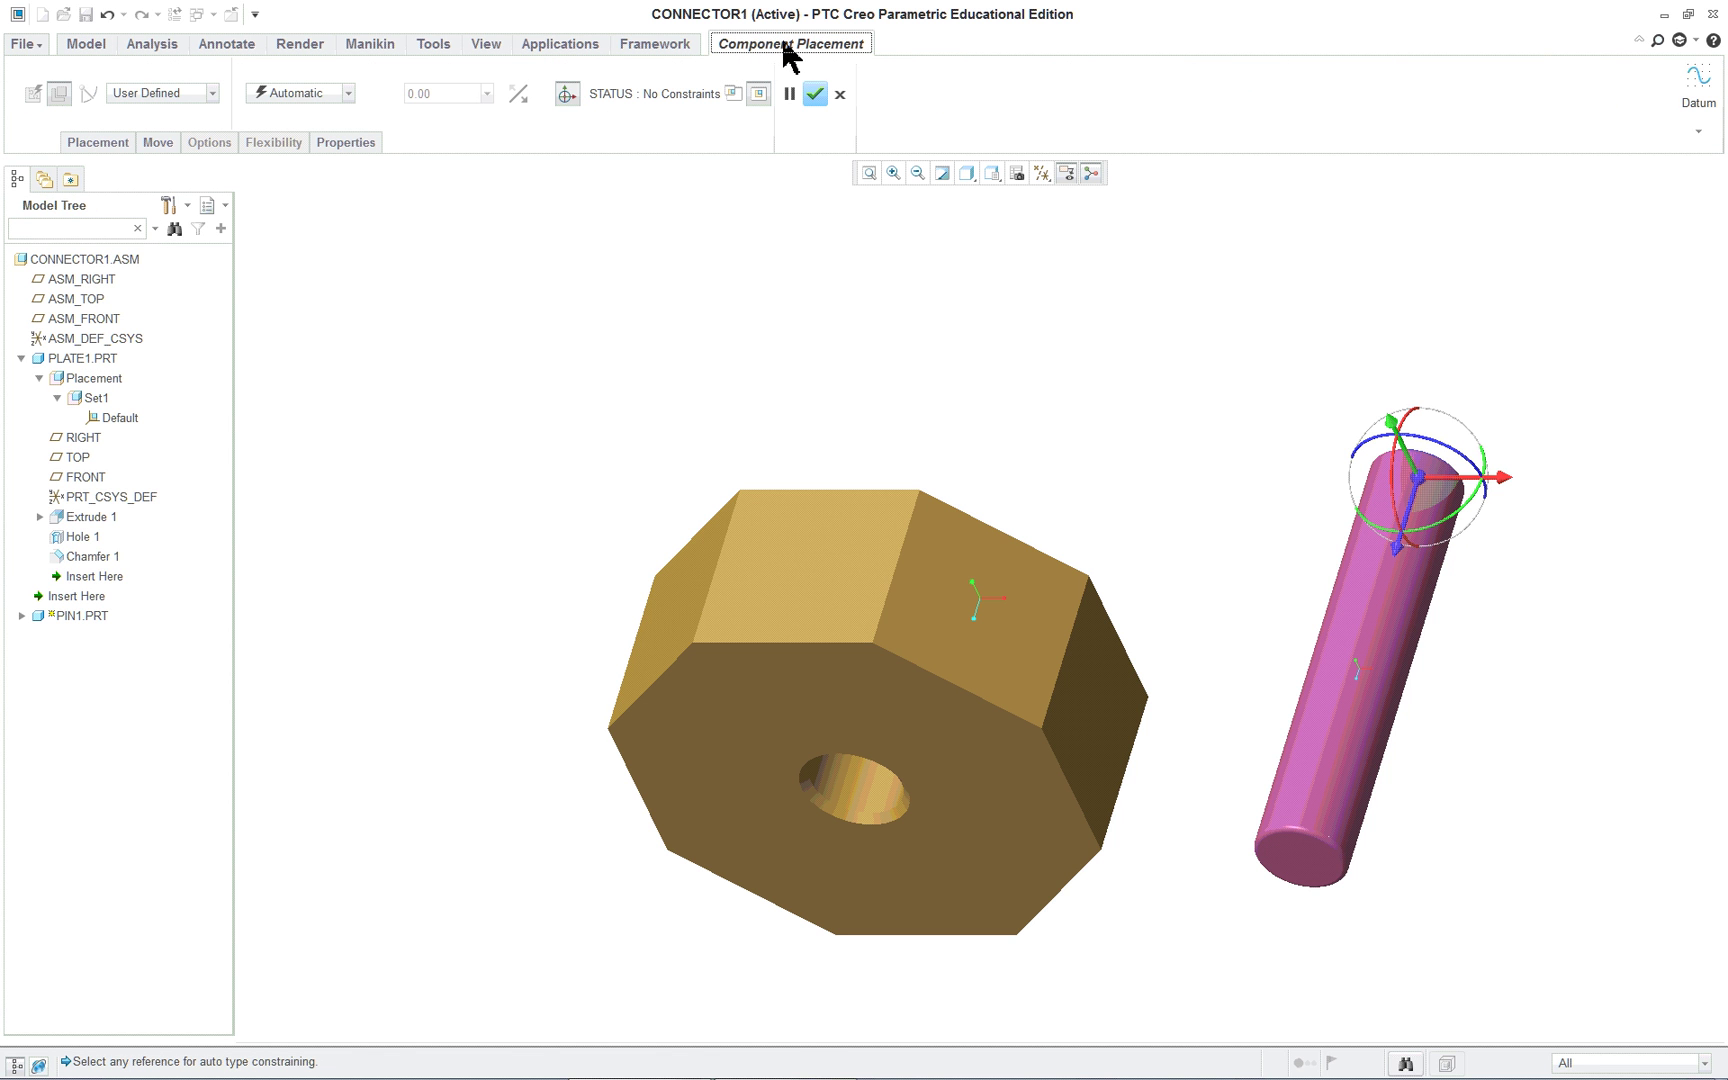
# Make the pin's cylindrical surface coincident with the plate's hole, then slide the pin along its axis.
pyautogui.click(115, 145)
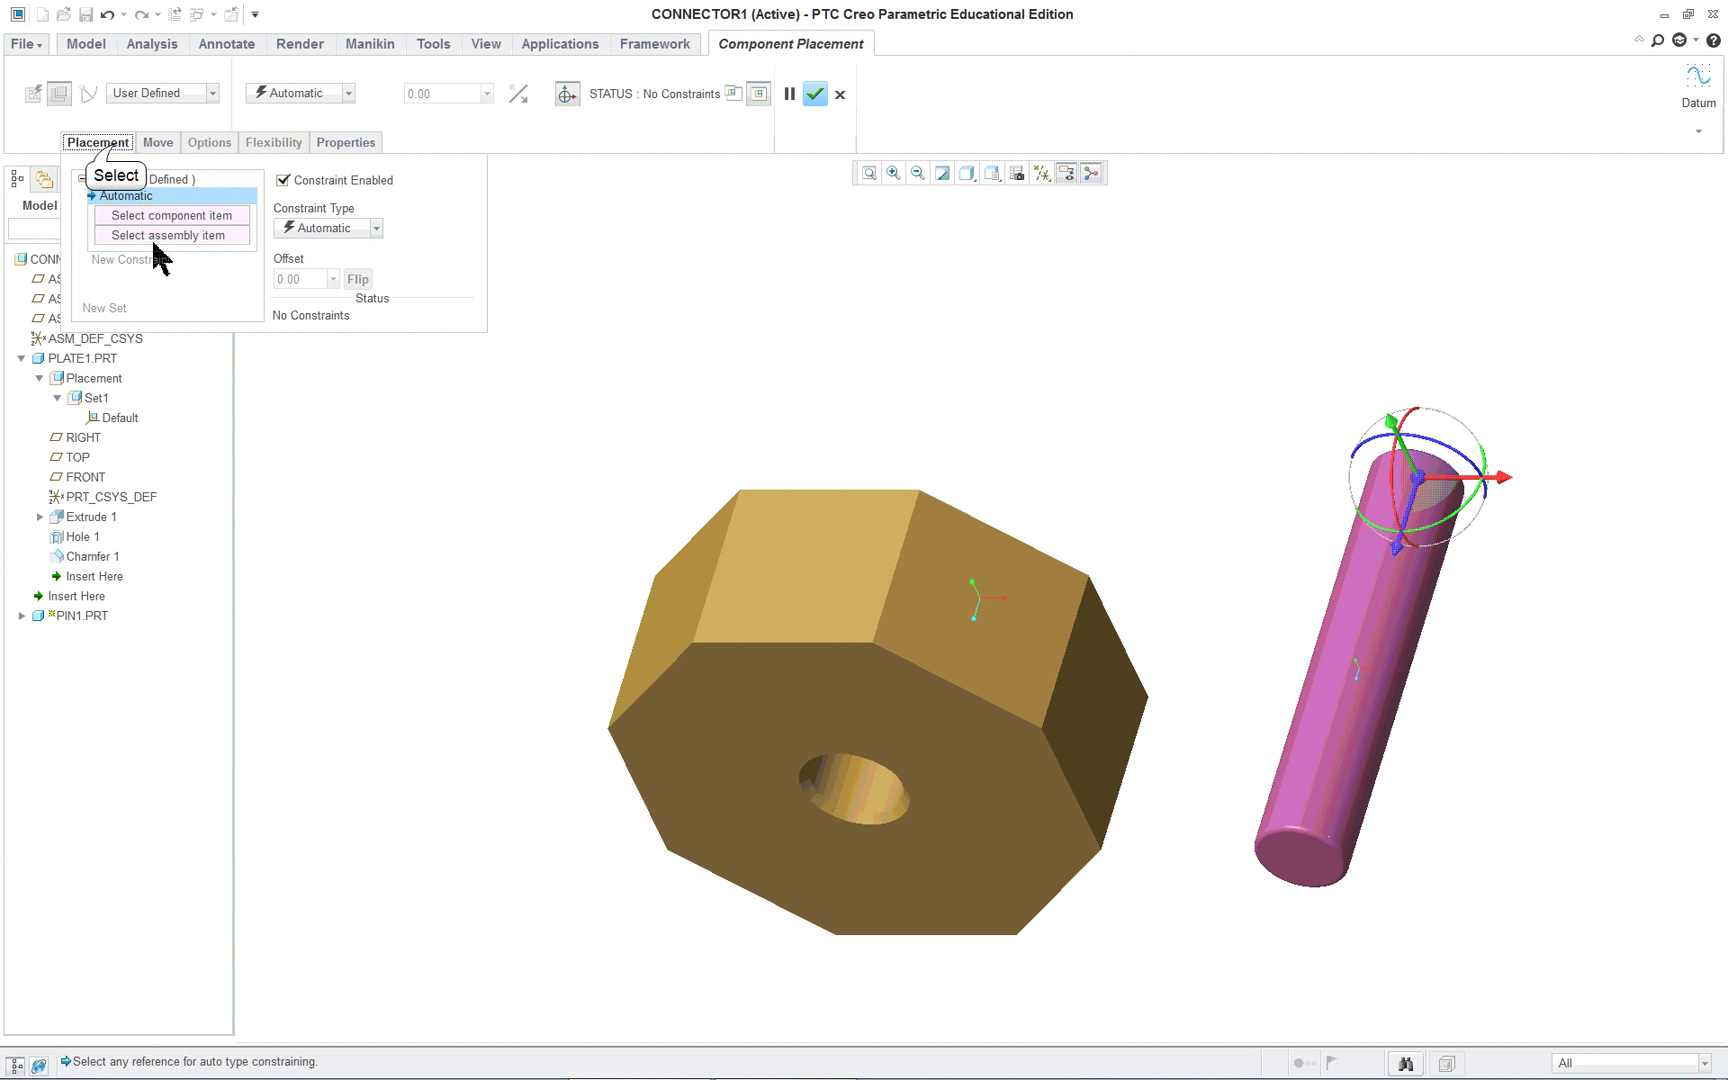
pyautogui.click(115, 147)
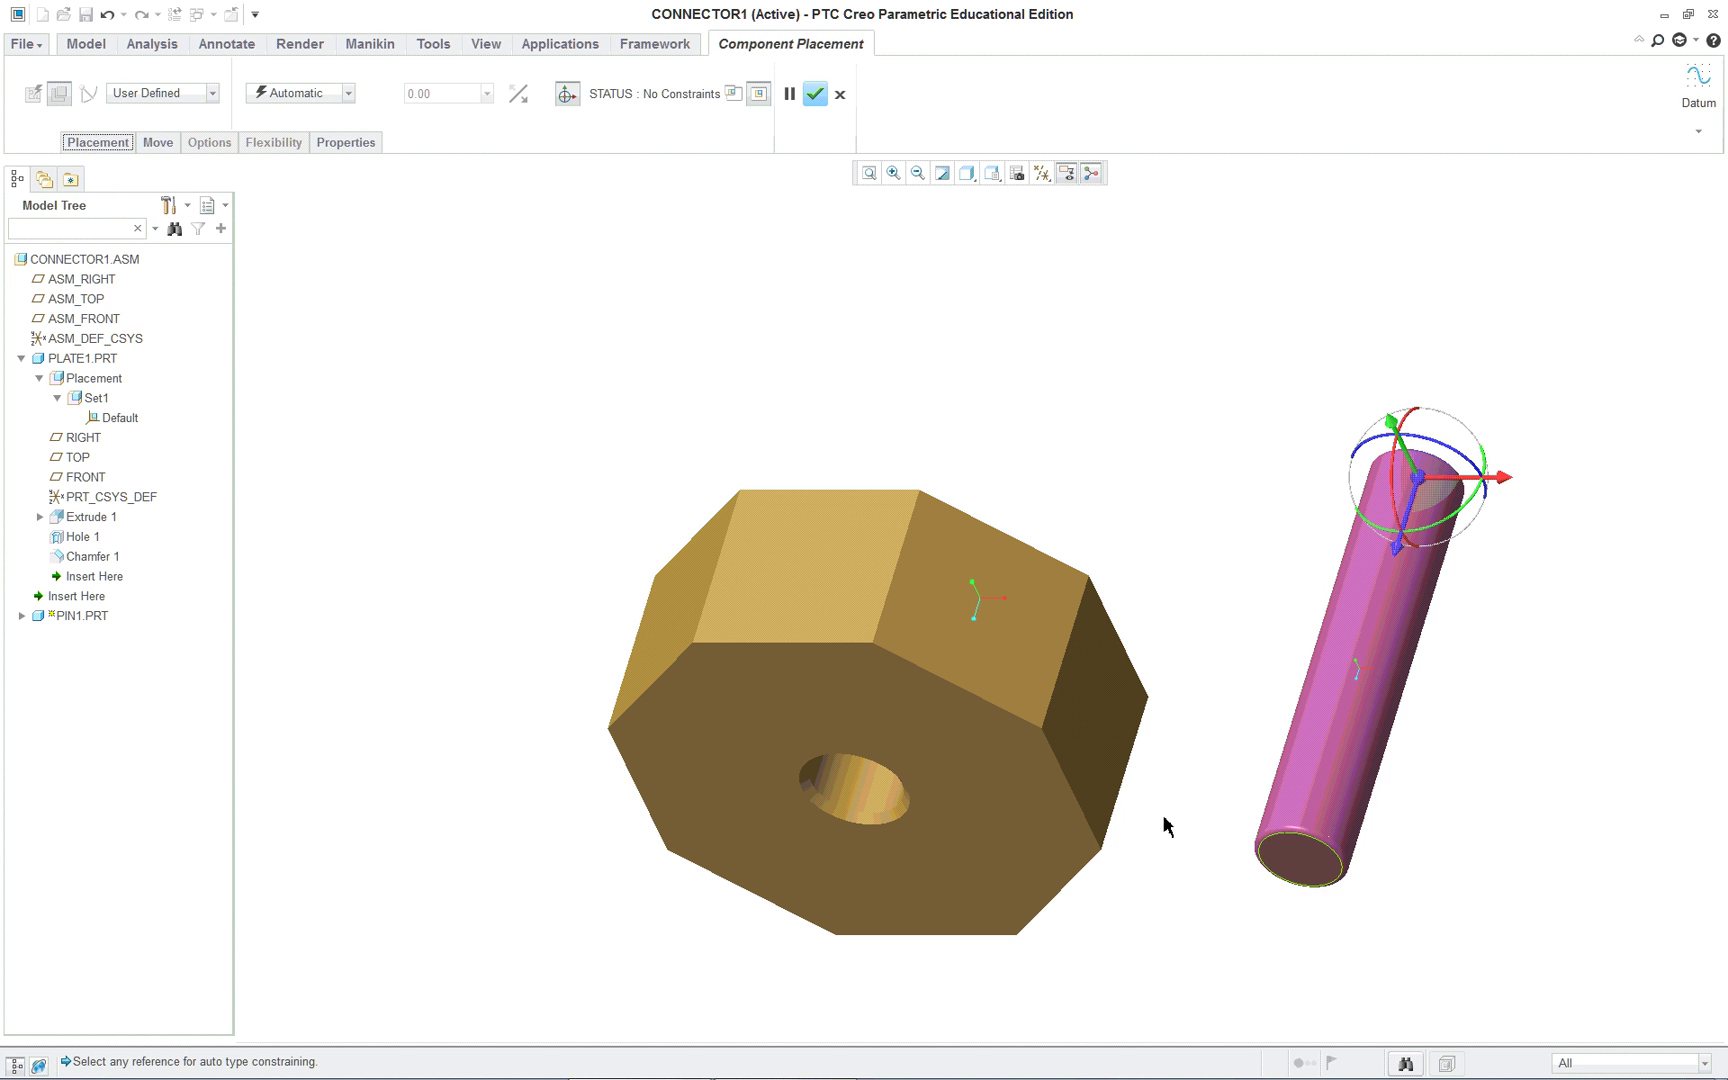
pyautogui.click(1395, 625)
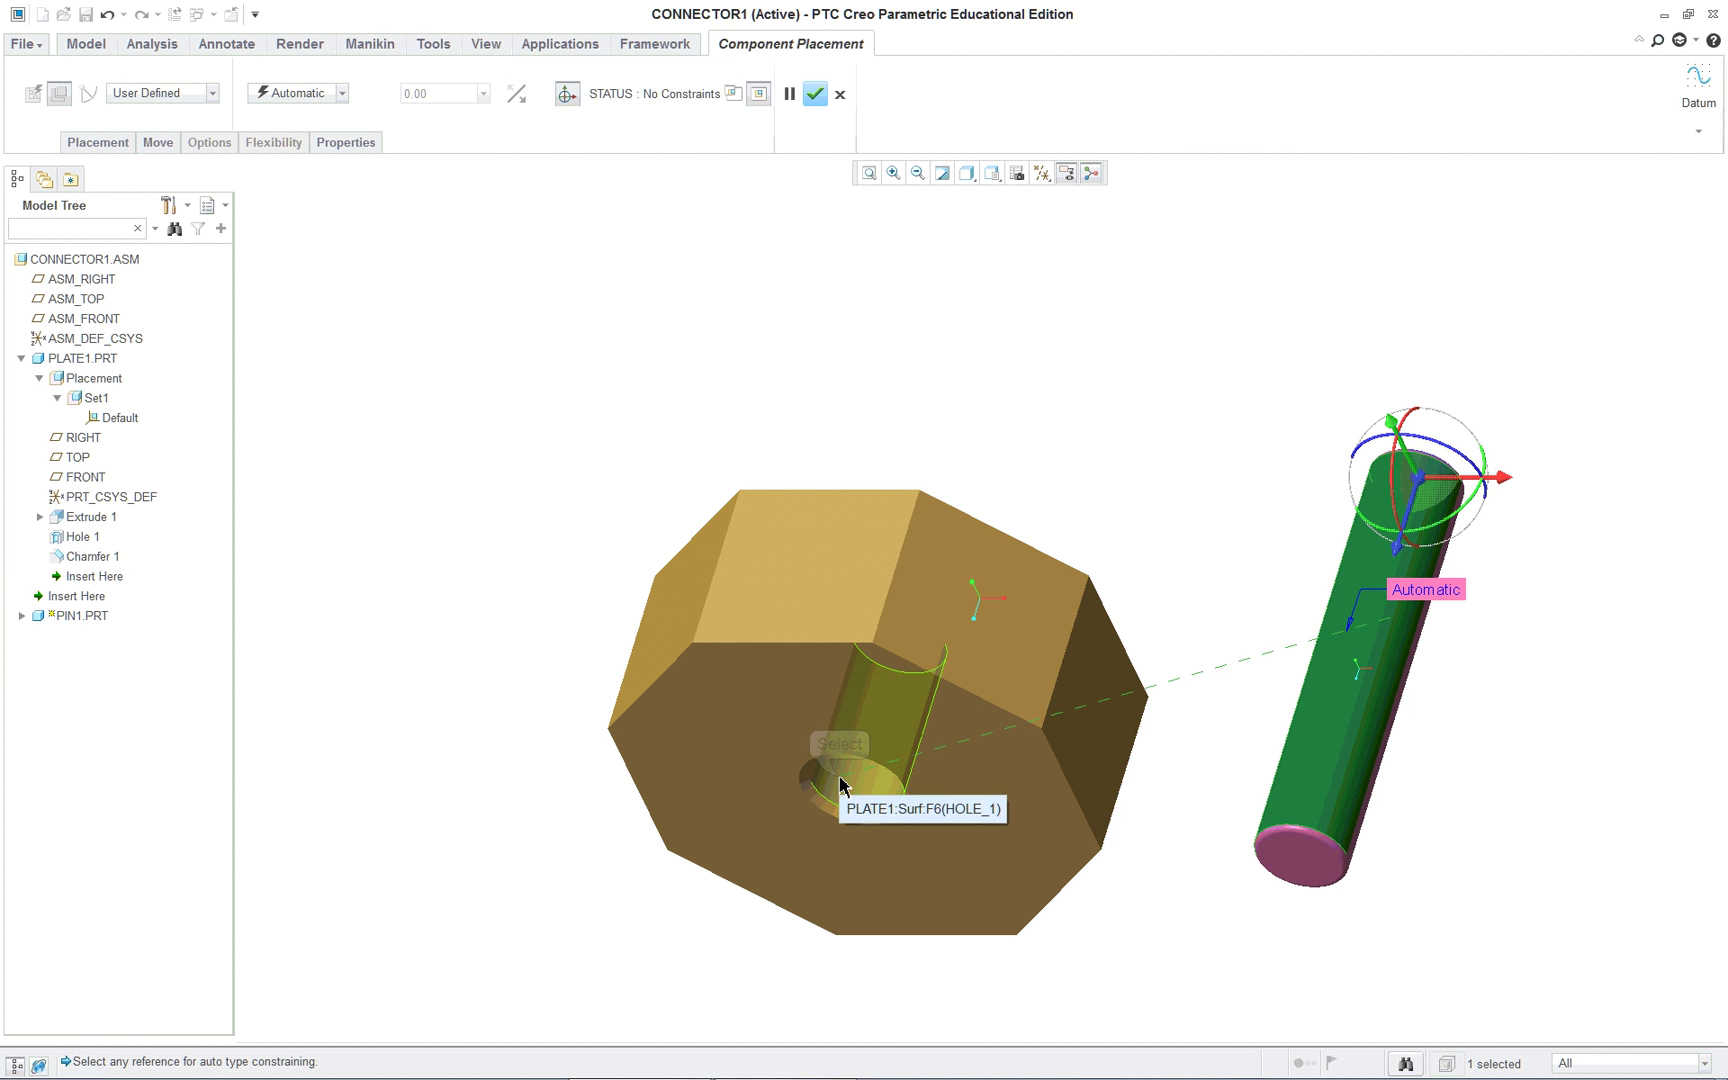
pyautogui.click(841, 785)
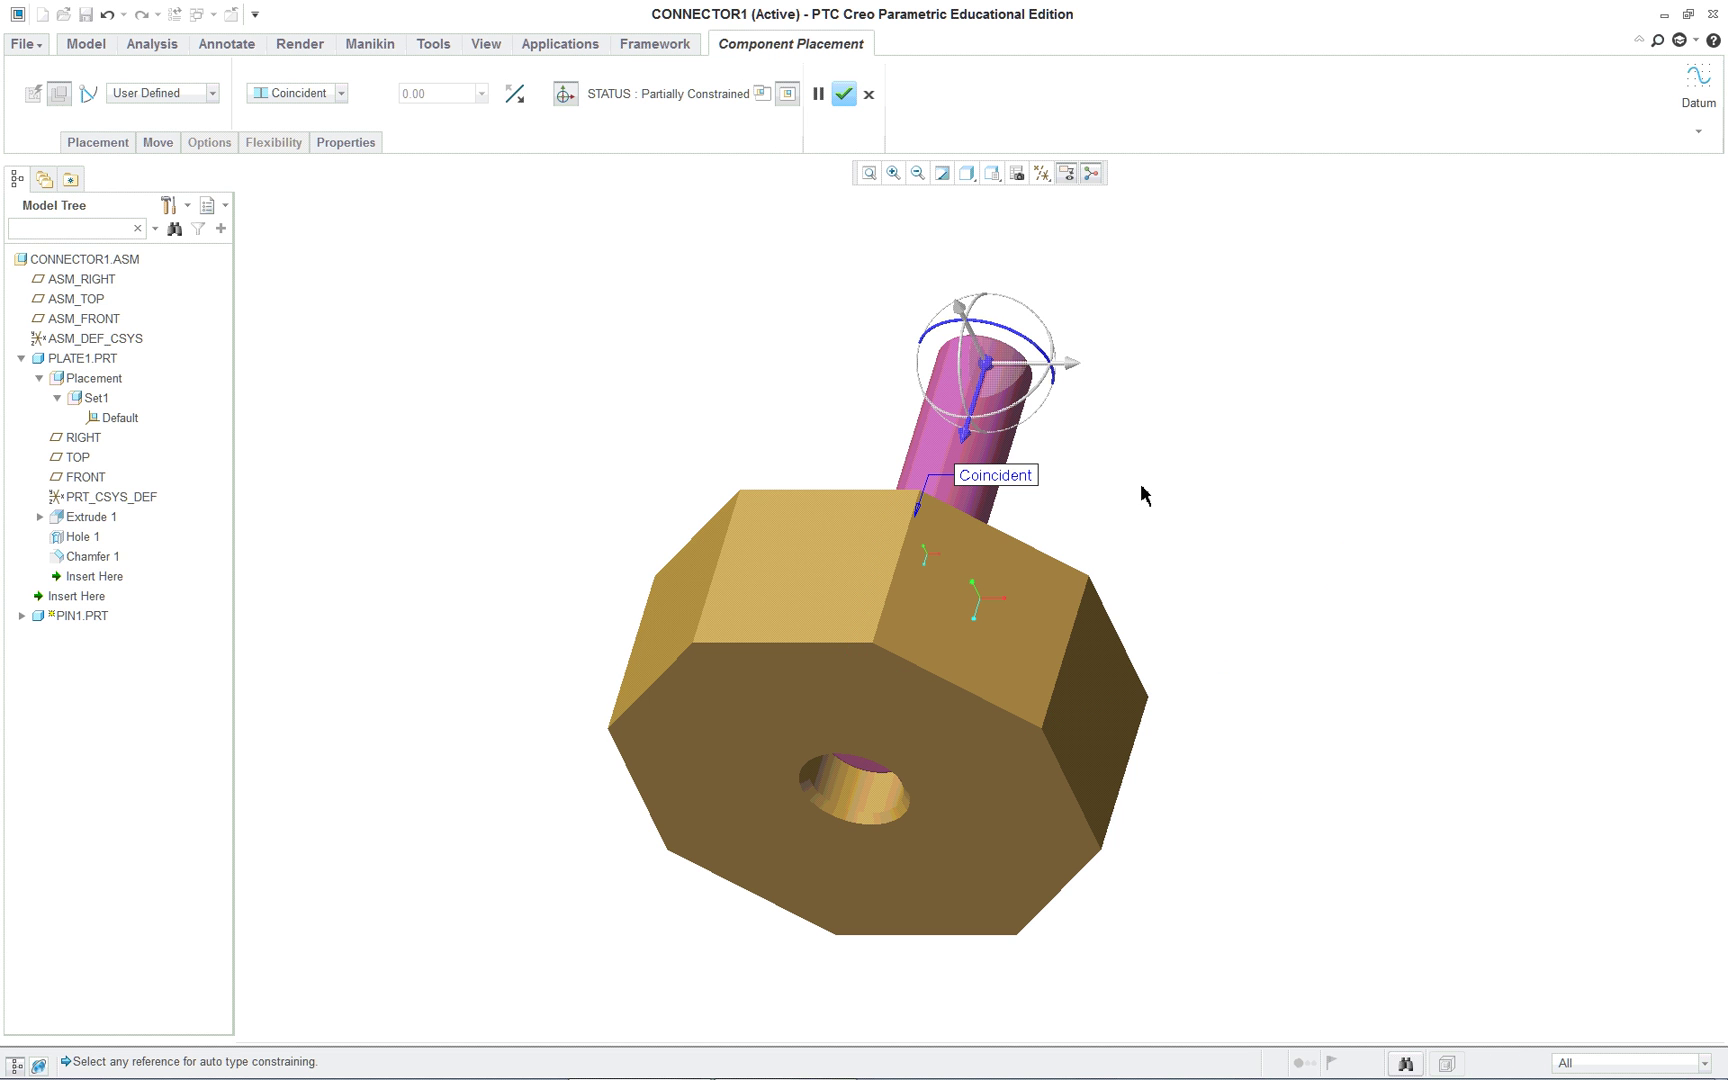
pyautogui.click(978, 415)
pyautogui.moveTo(978, 415); pyautogui.dragTo(960, 487)
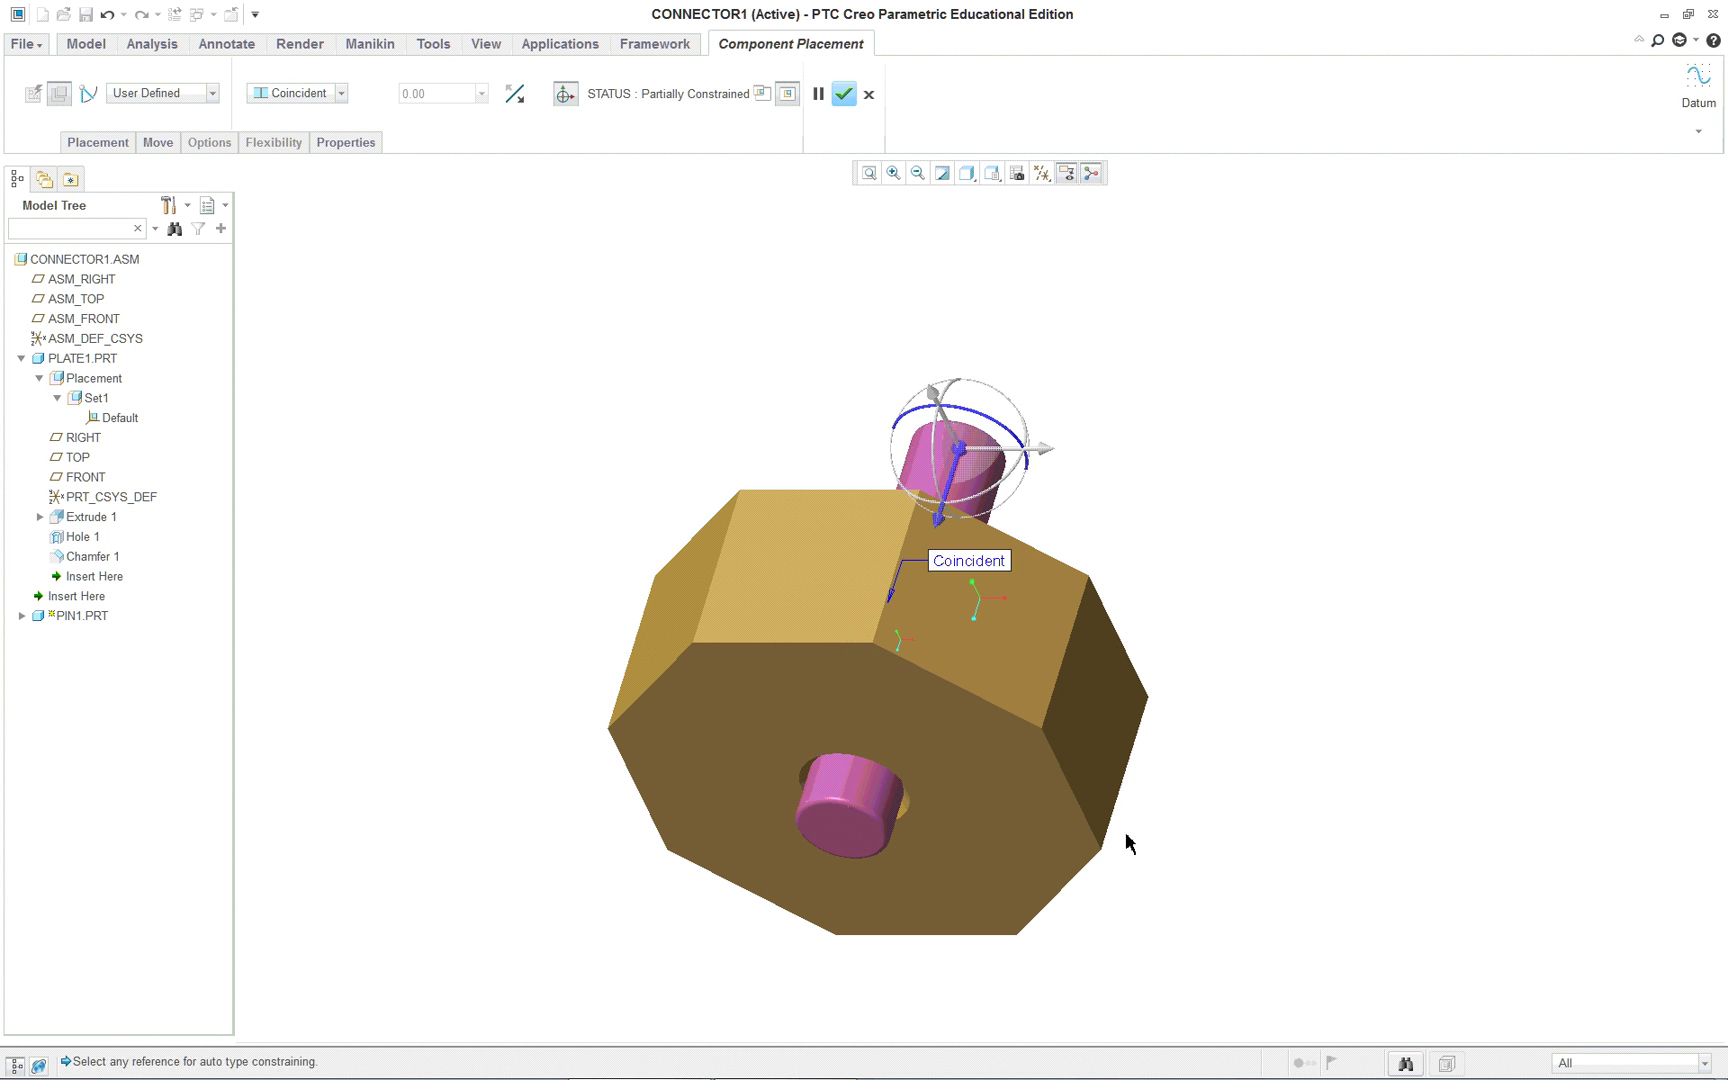
pyautogui.scroll(-1, 1122, 841)
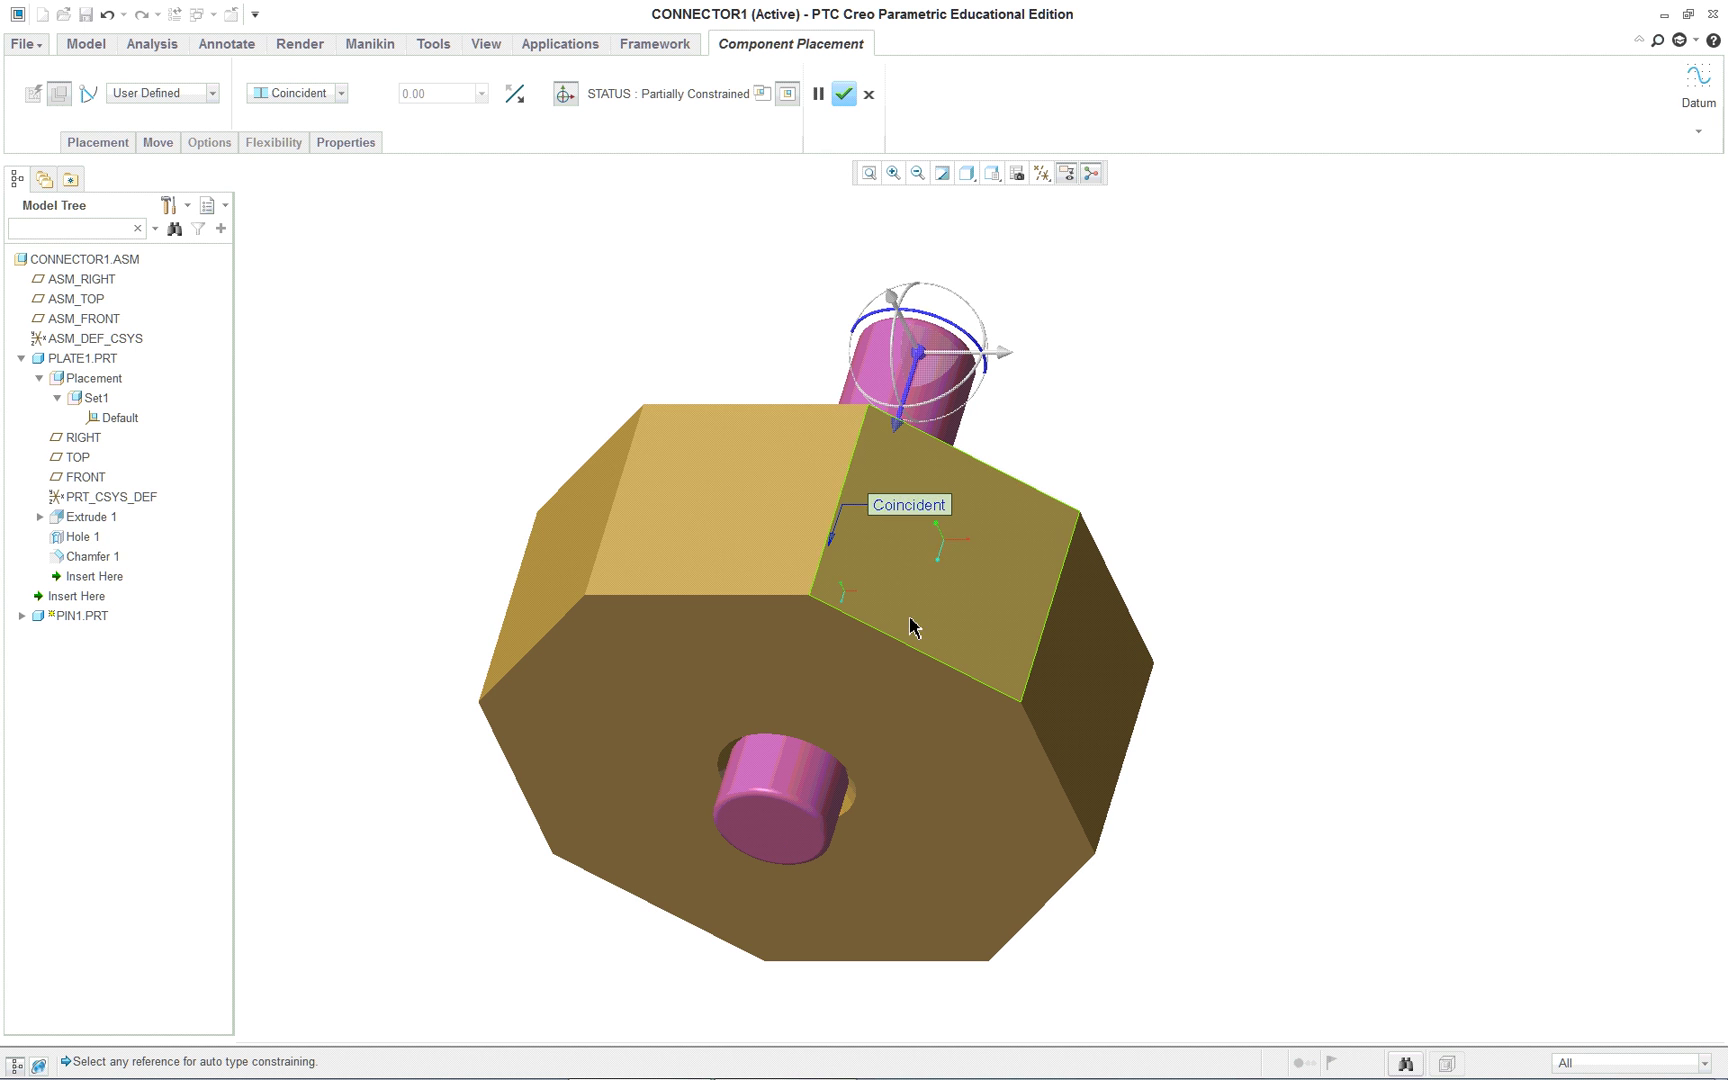
# Add a second Coincident constraint mating the pin's end face to the plate's front face.
pyautogui.rightClick(414, 270)
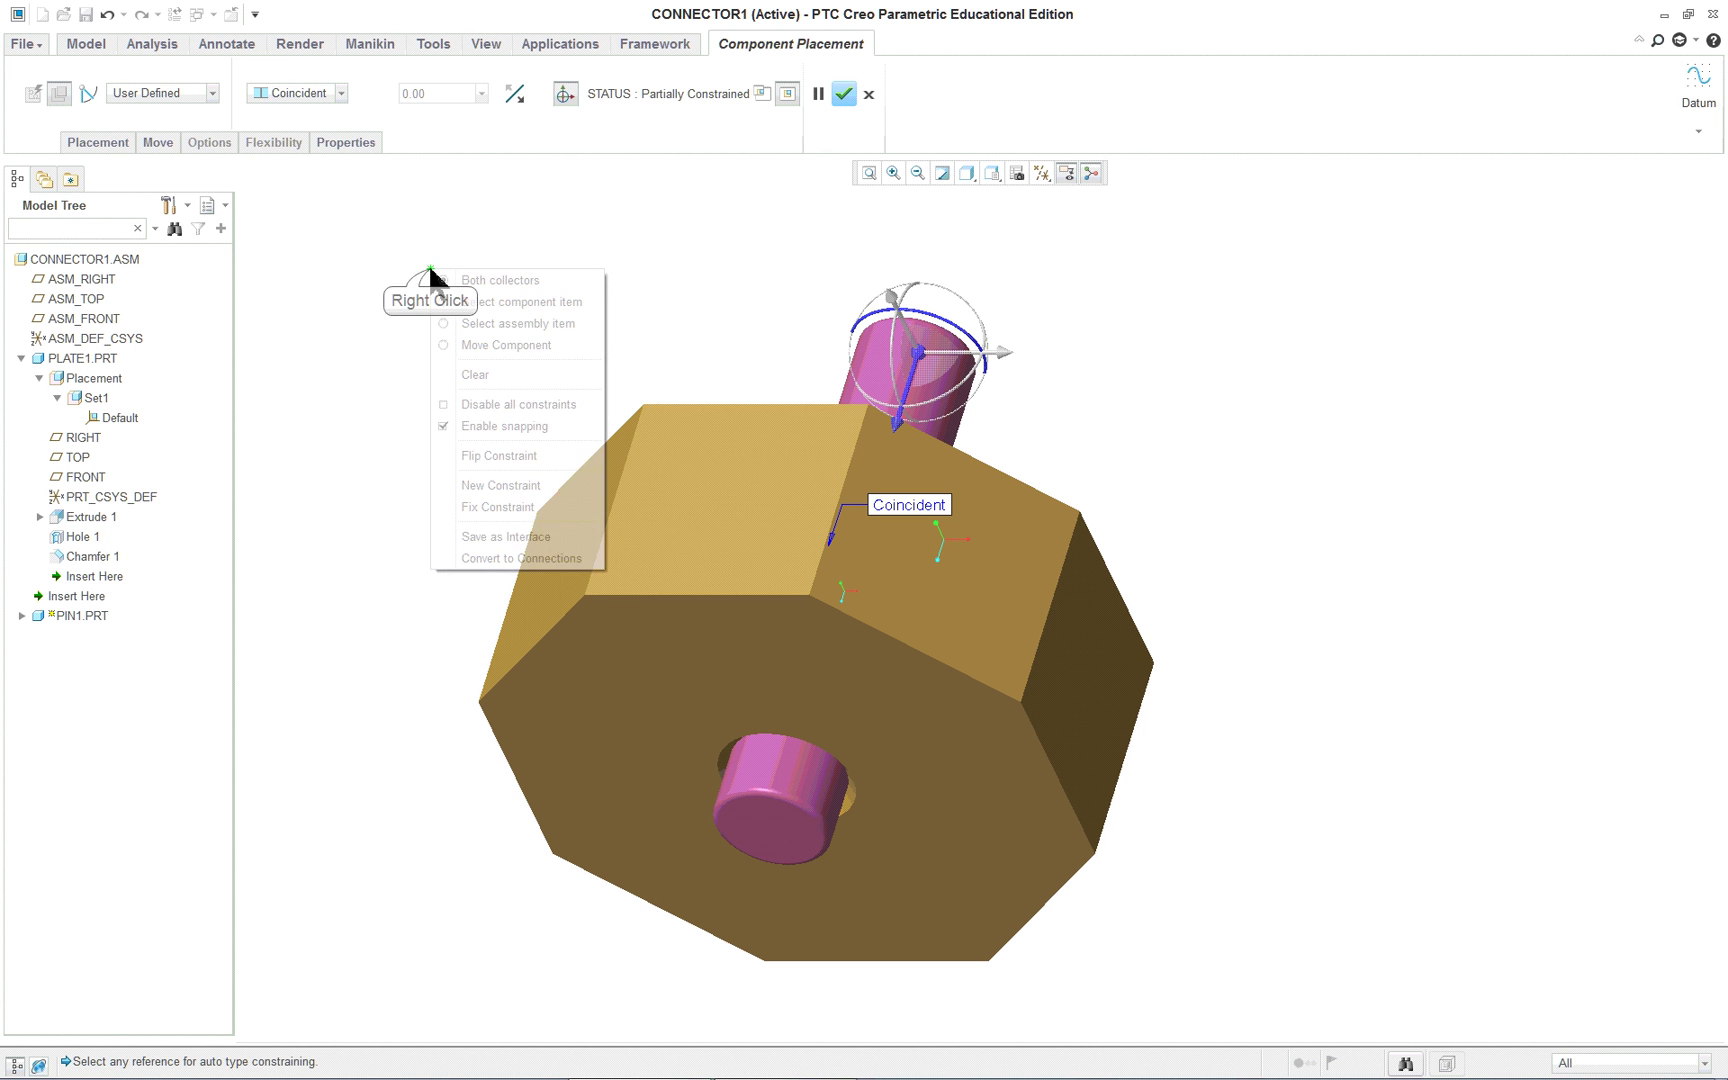
pyautogui.click(500, 487)
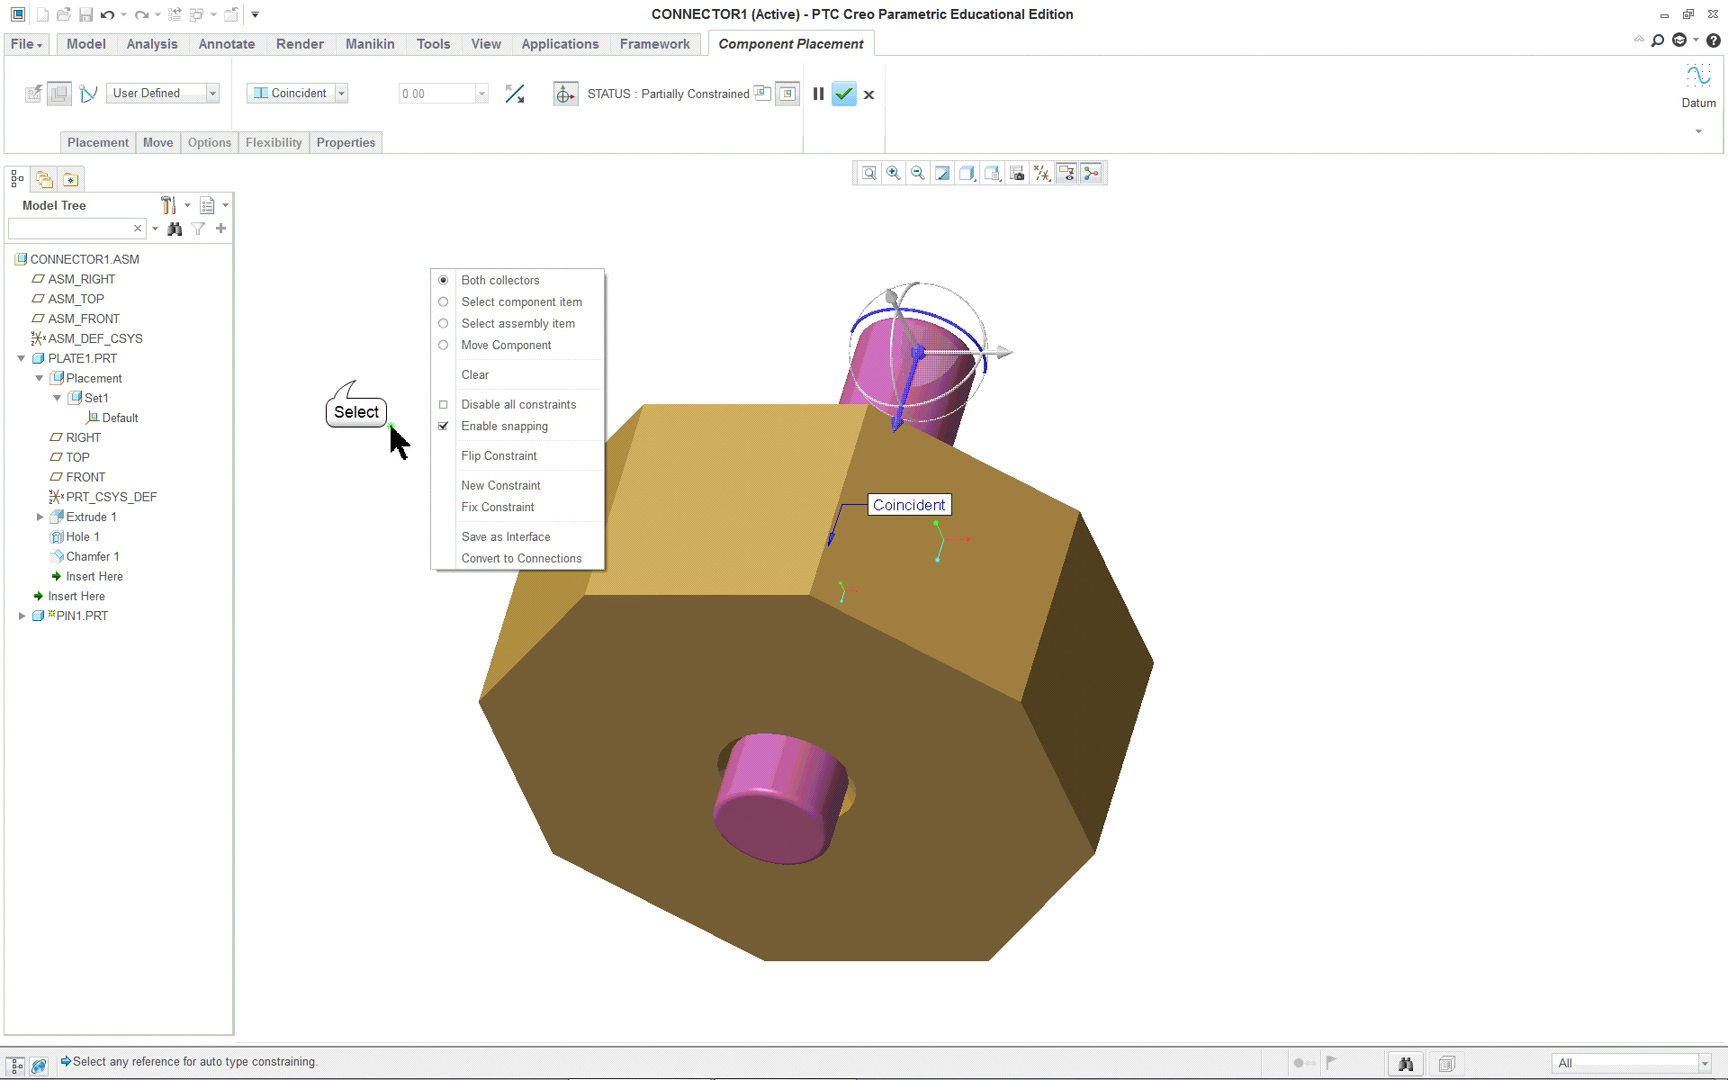
pyautogui.click(100, 143)
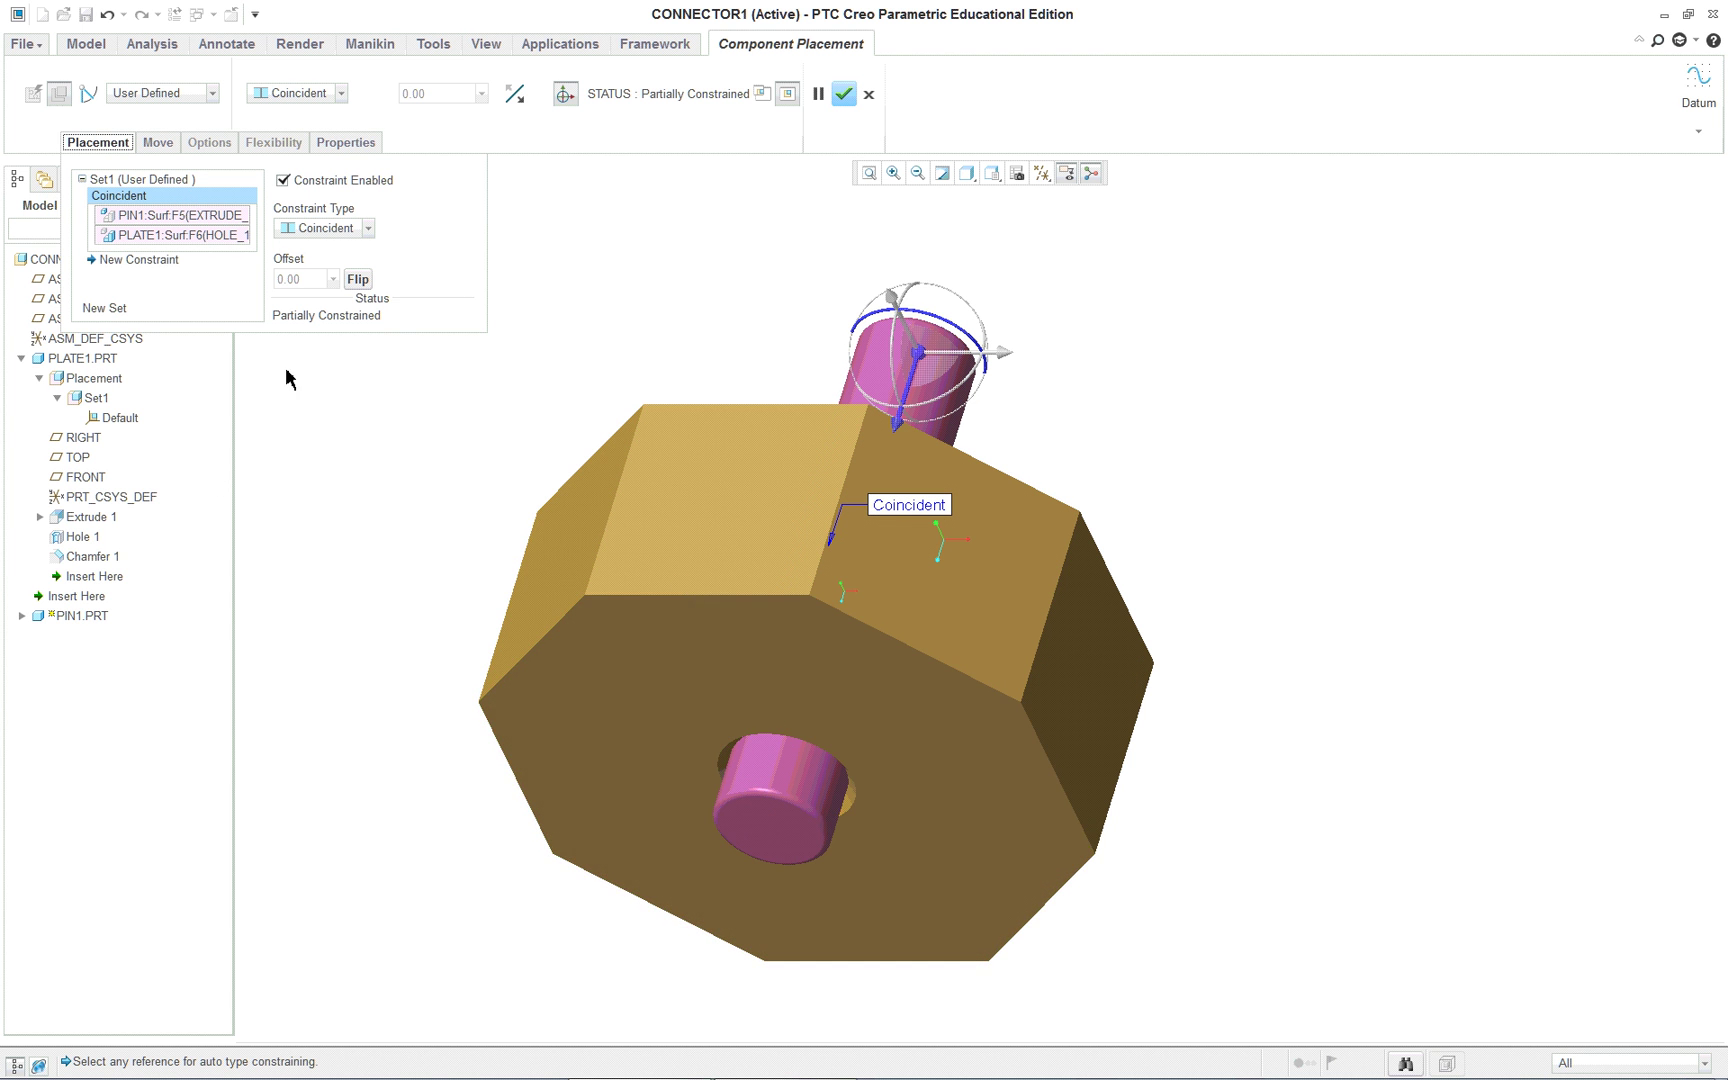
pyautogui.click(150, 260)
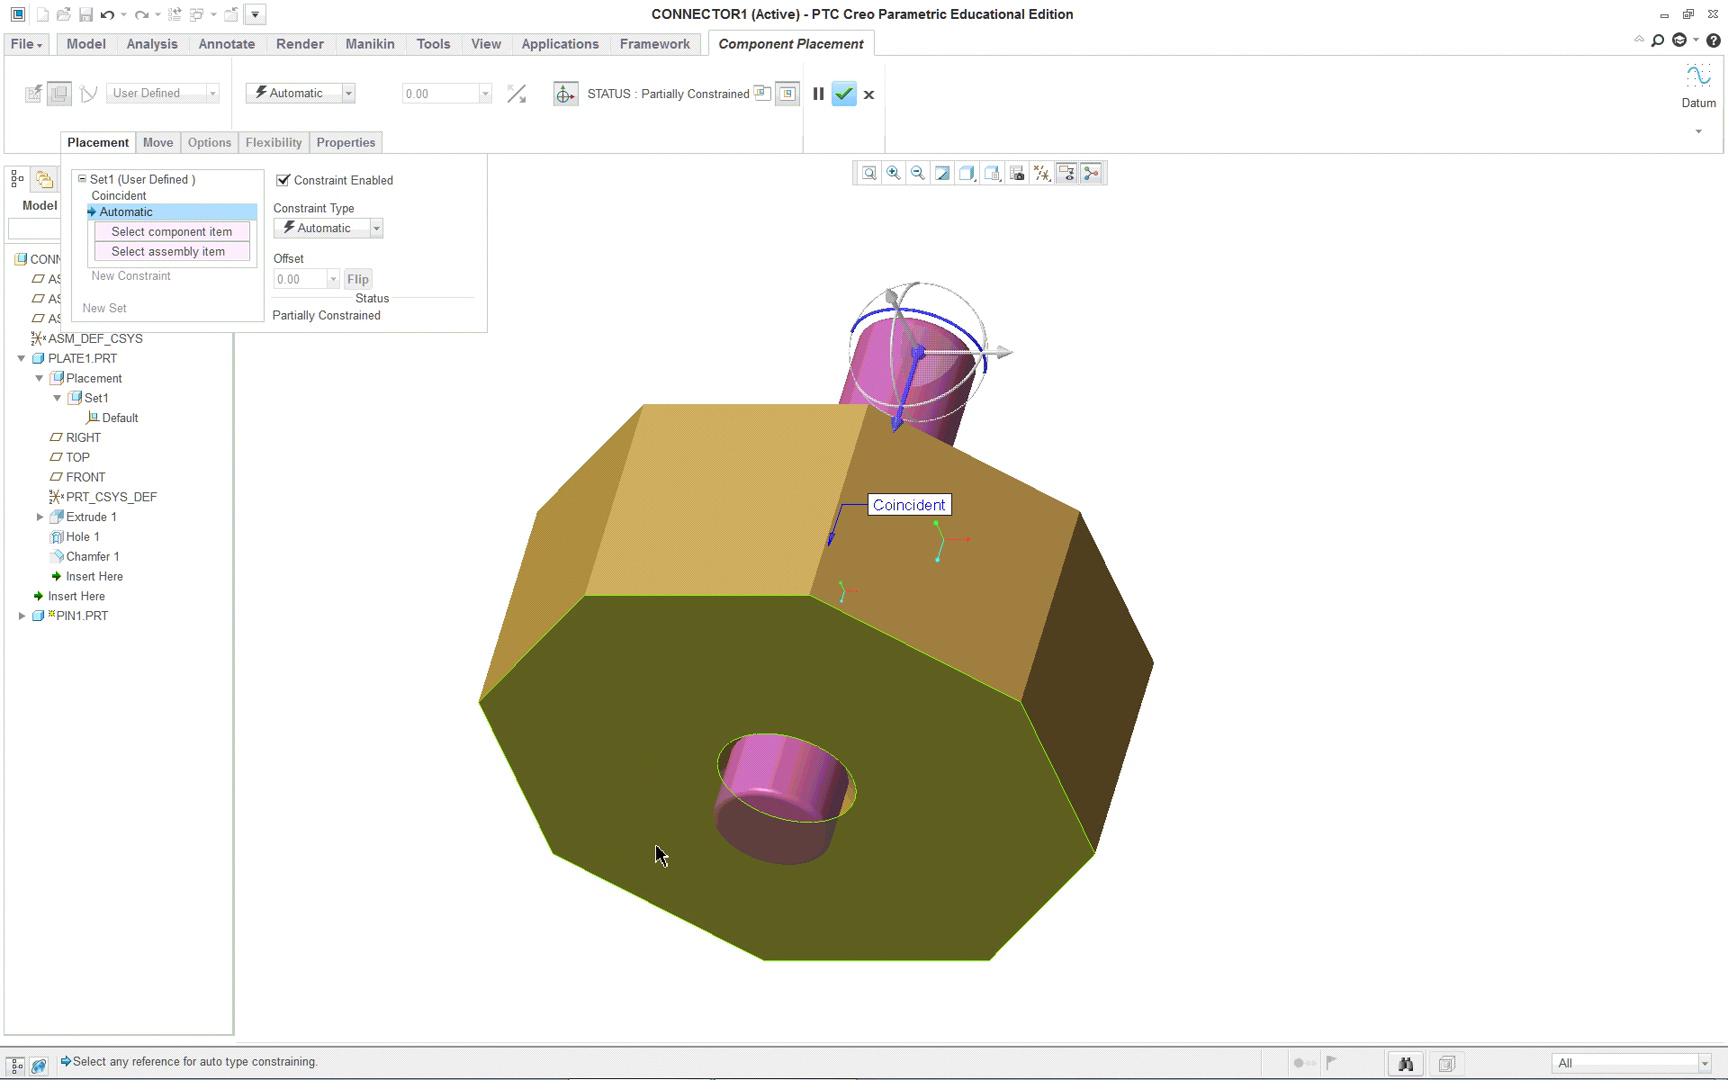
pyautogui.click(928, 750)
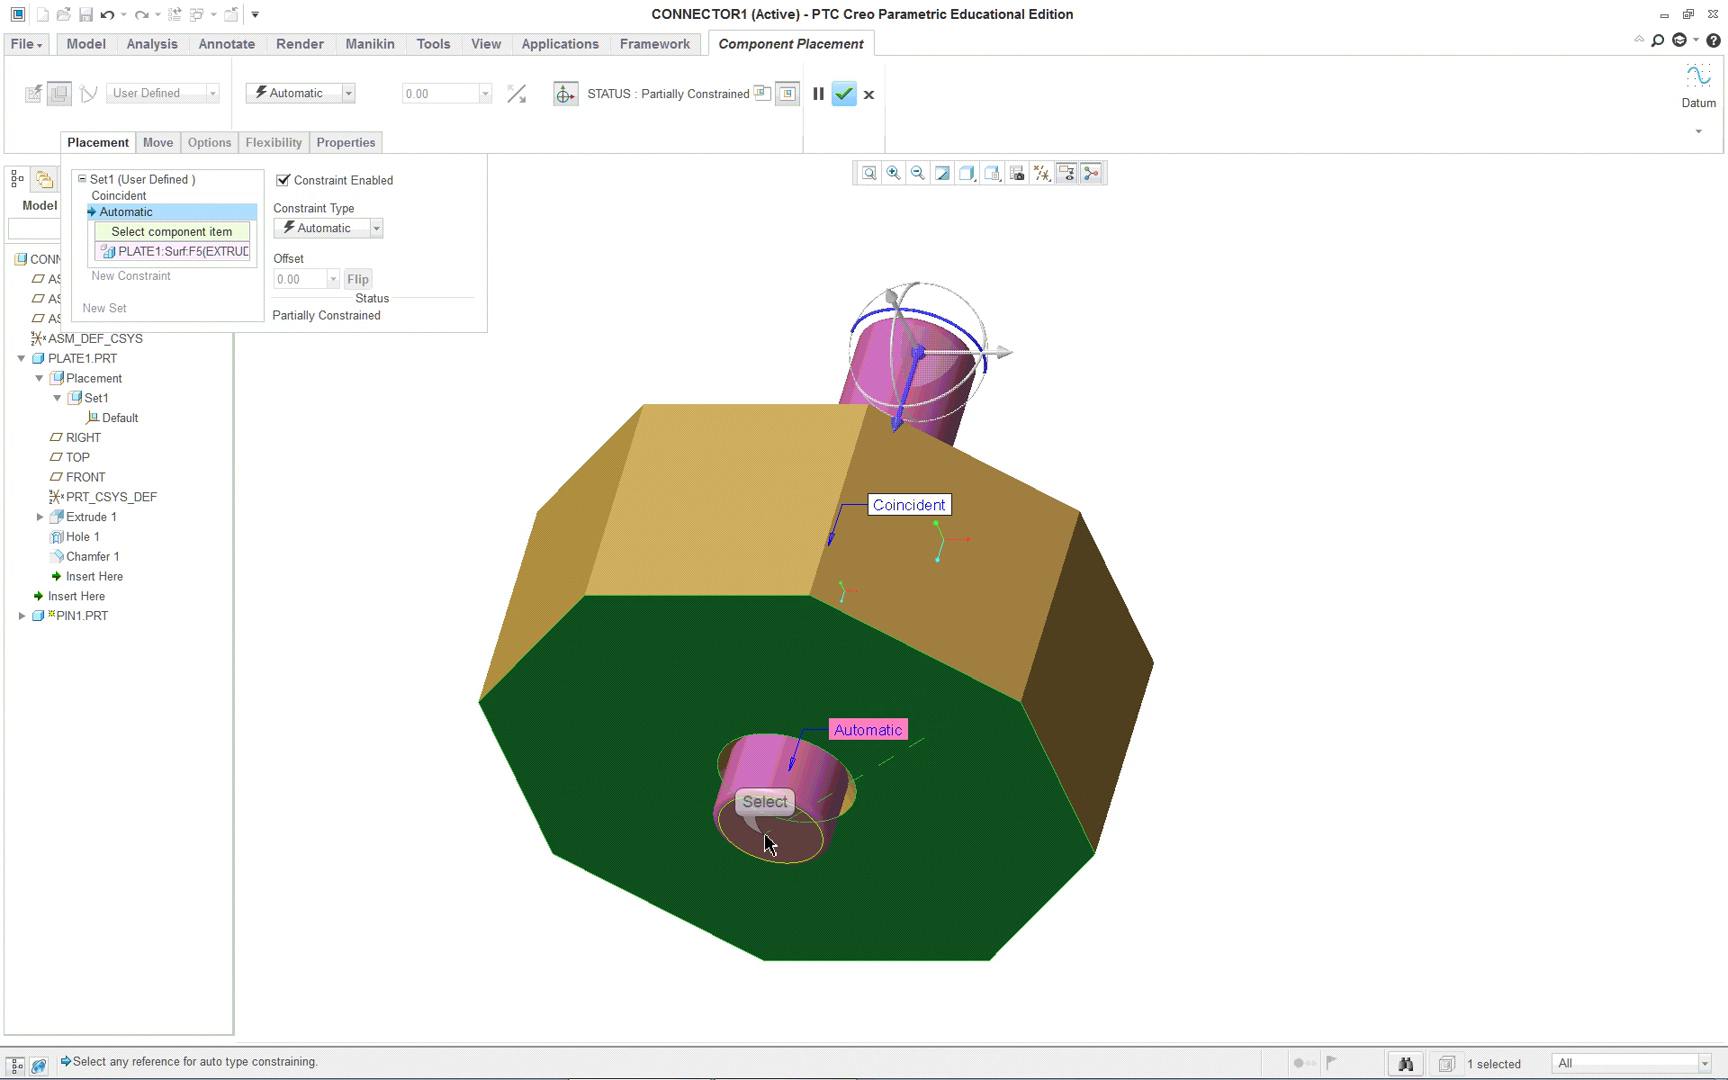
pyautogui.click(765, 843)
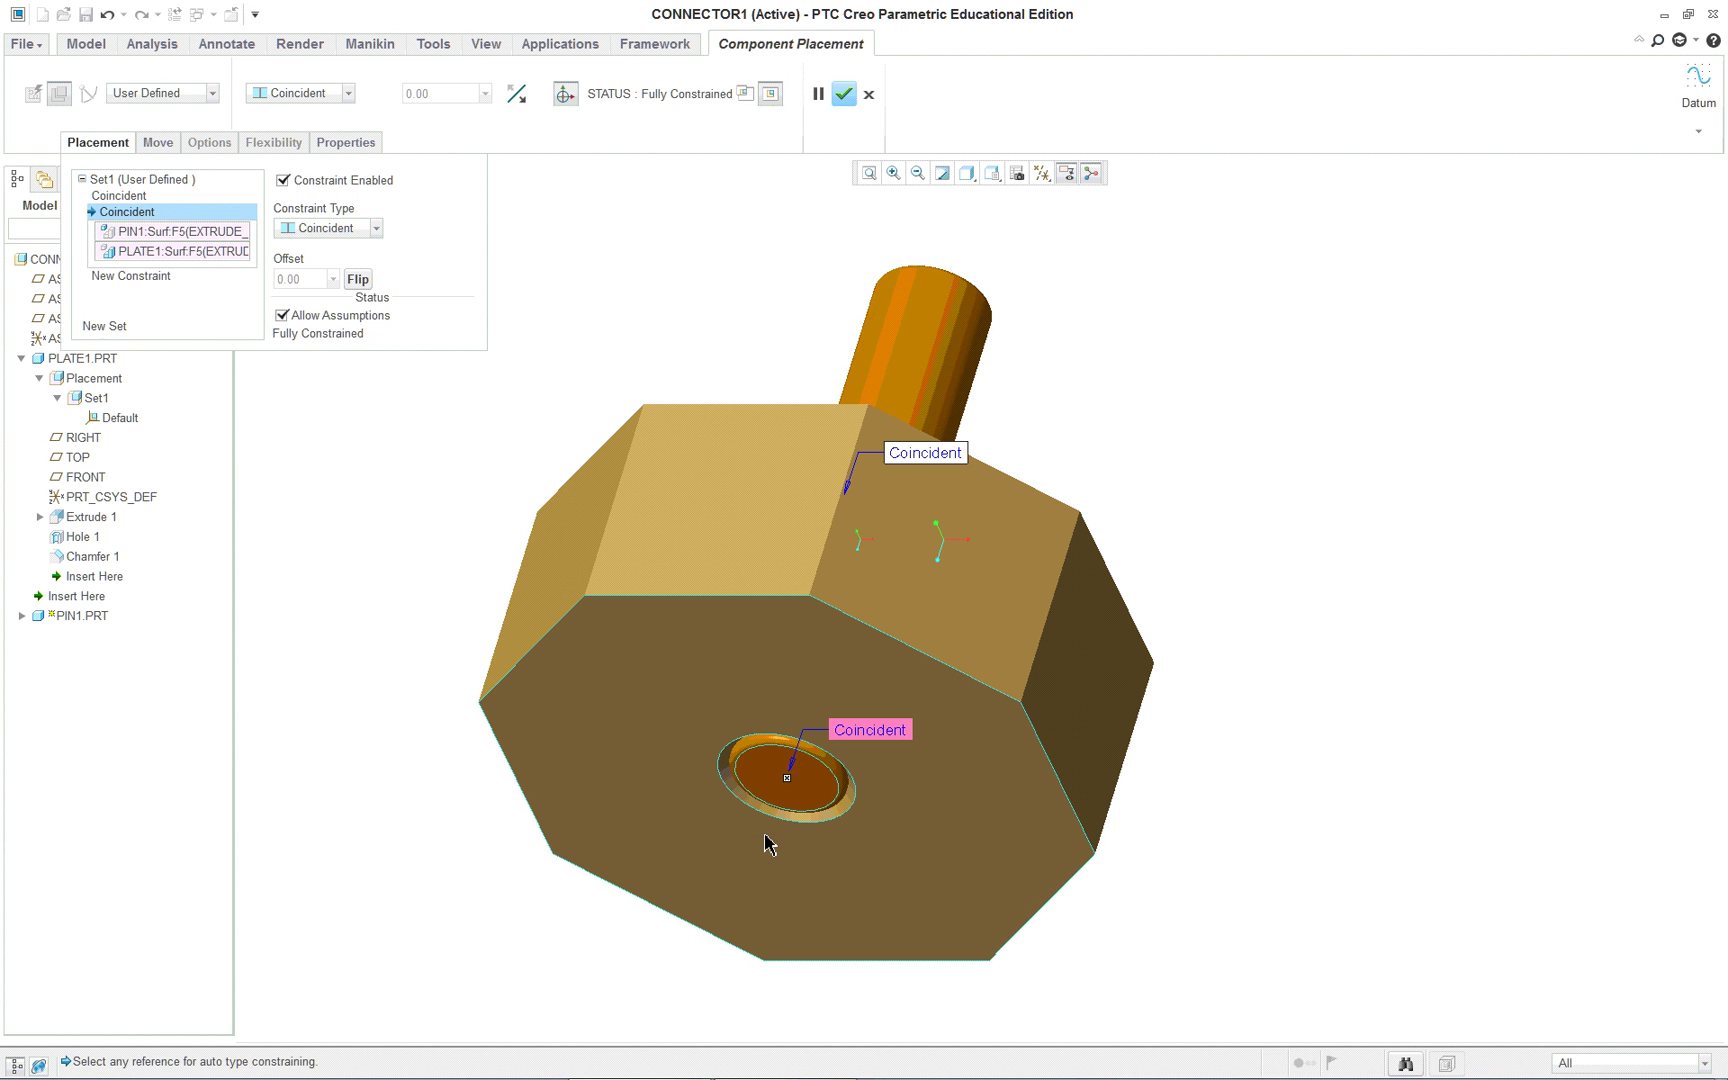
# Change the pin's face constraint type from Coincident to Distance.
pyautogui.rightClick(789, 786)
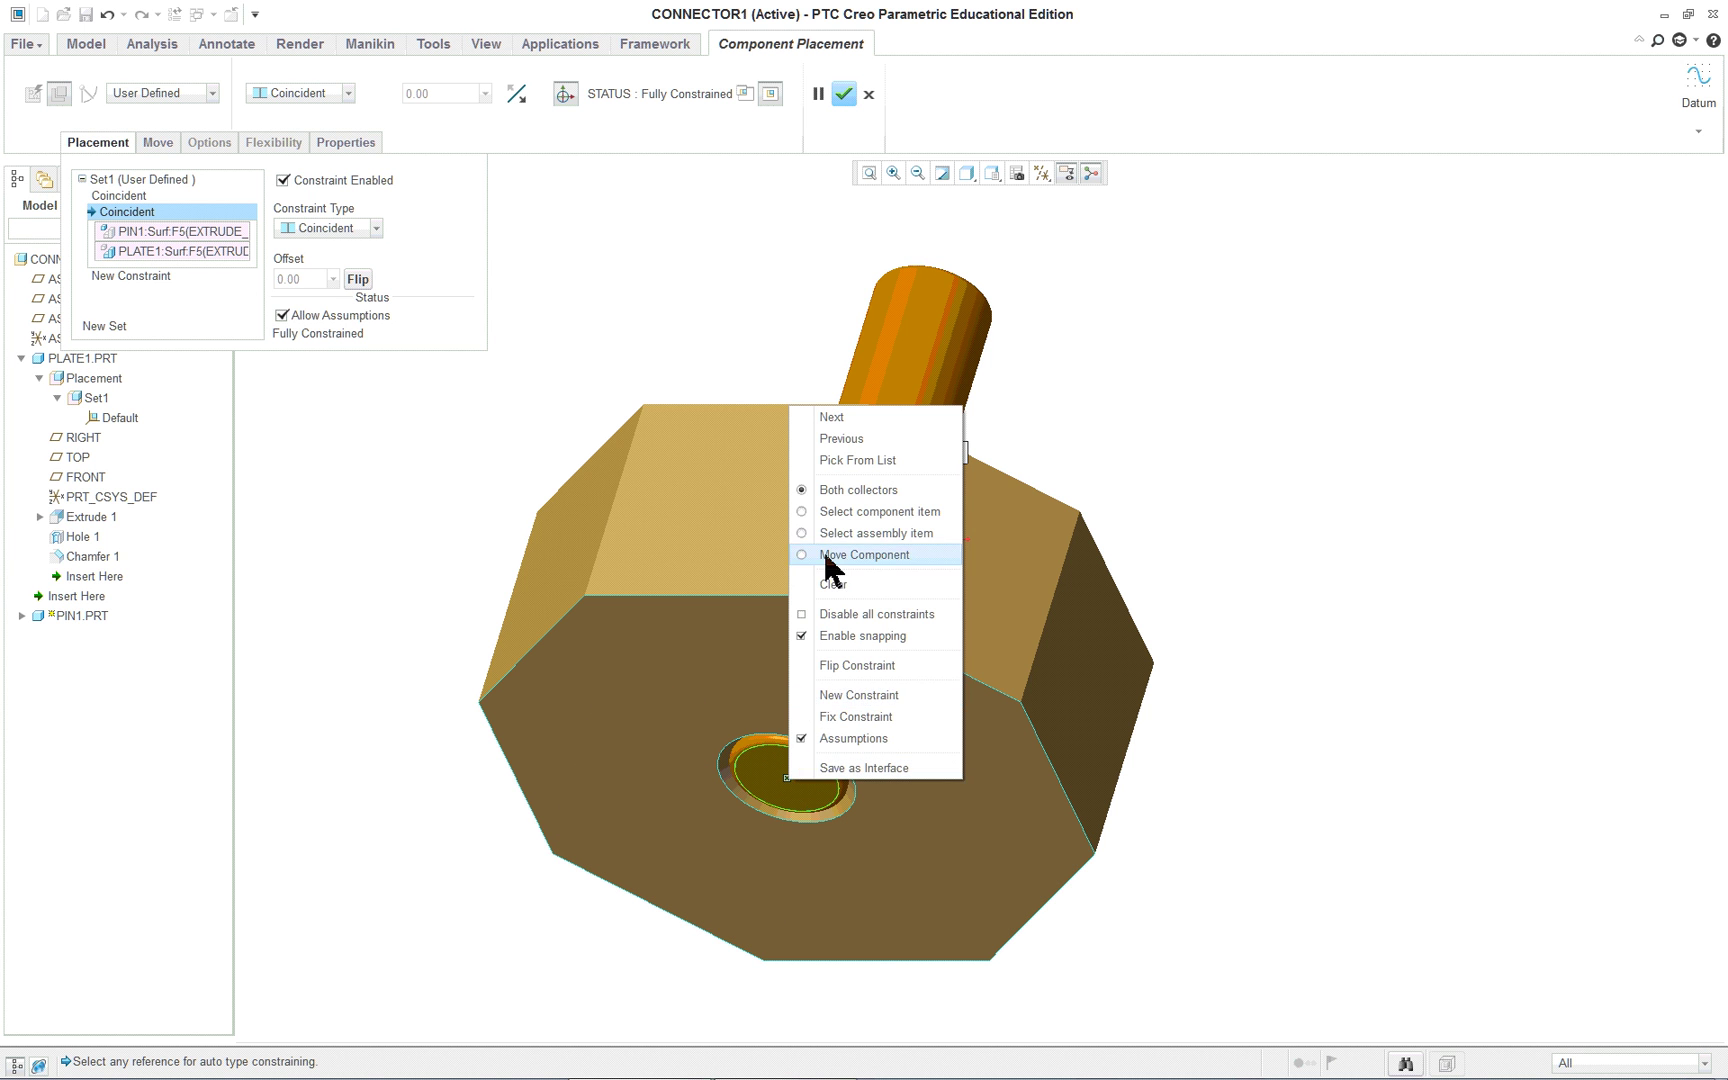
pyautogui.click(420, 482)
pyautogui.click(374, 232)
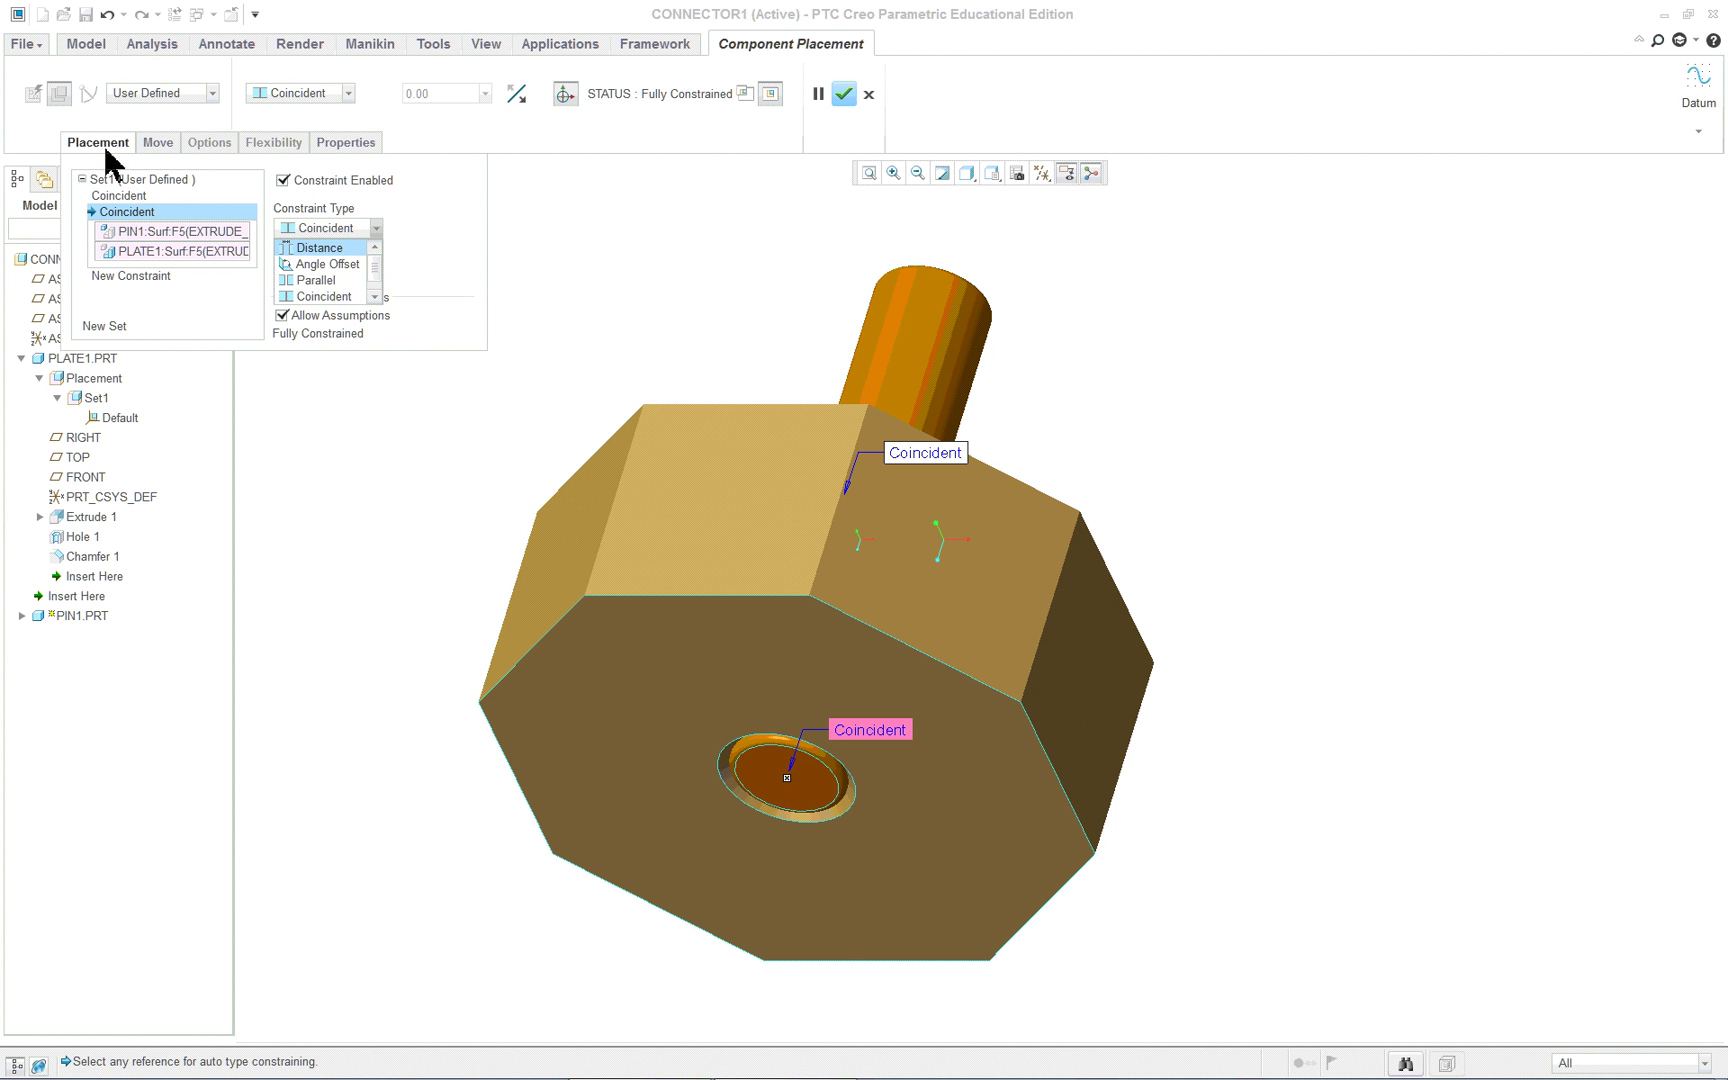
pyautogui.doubleClick(351, 88)
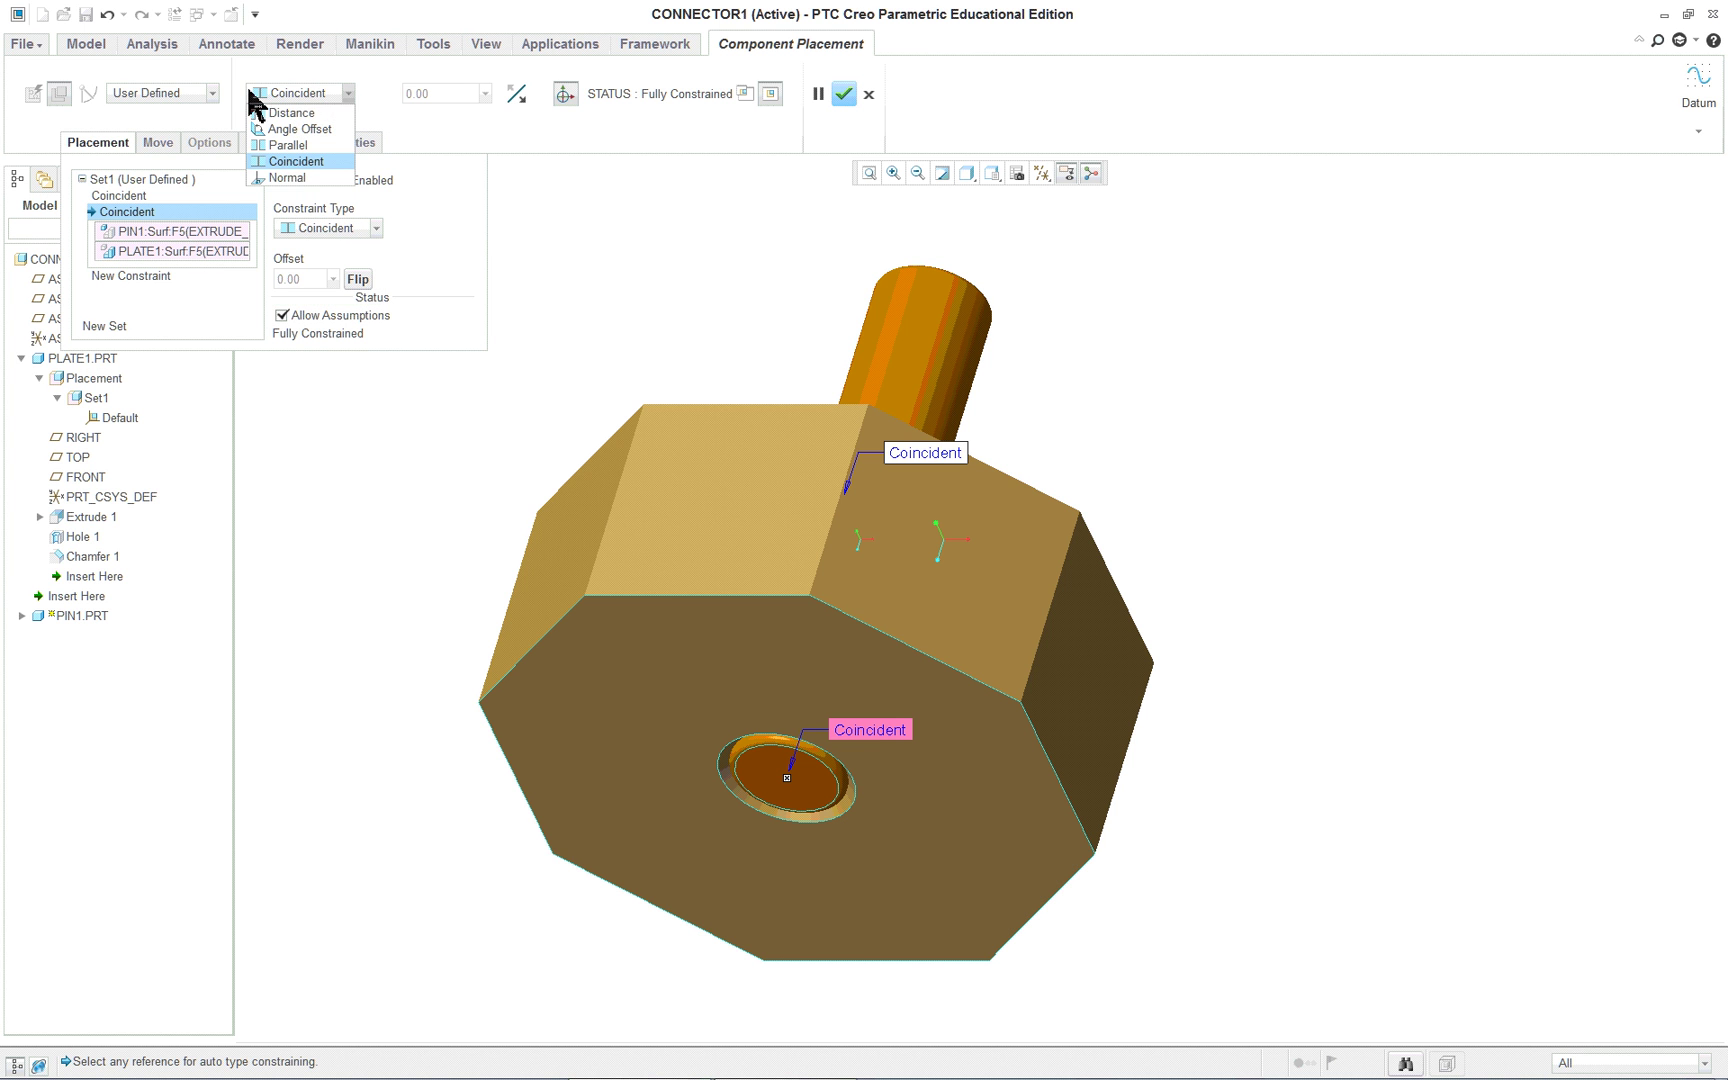
pyautogui.click(306, 113)
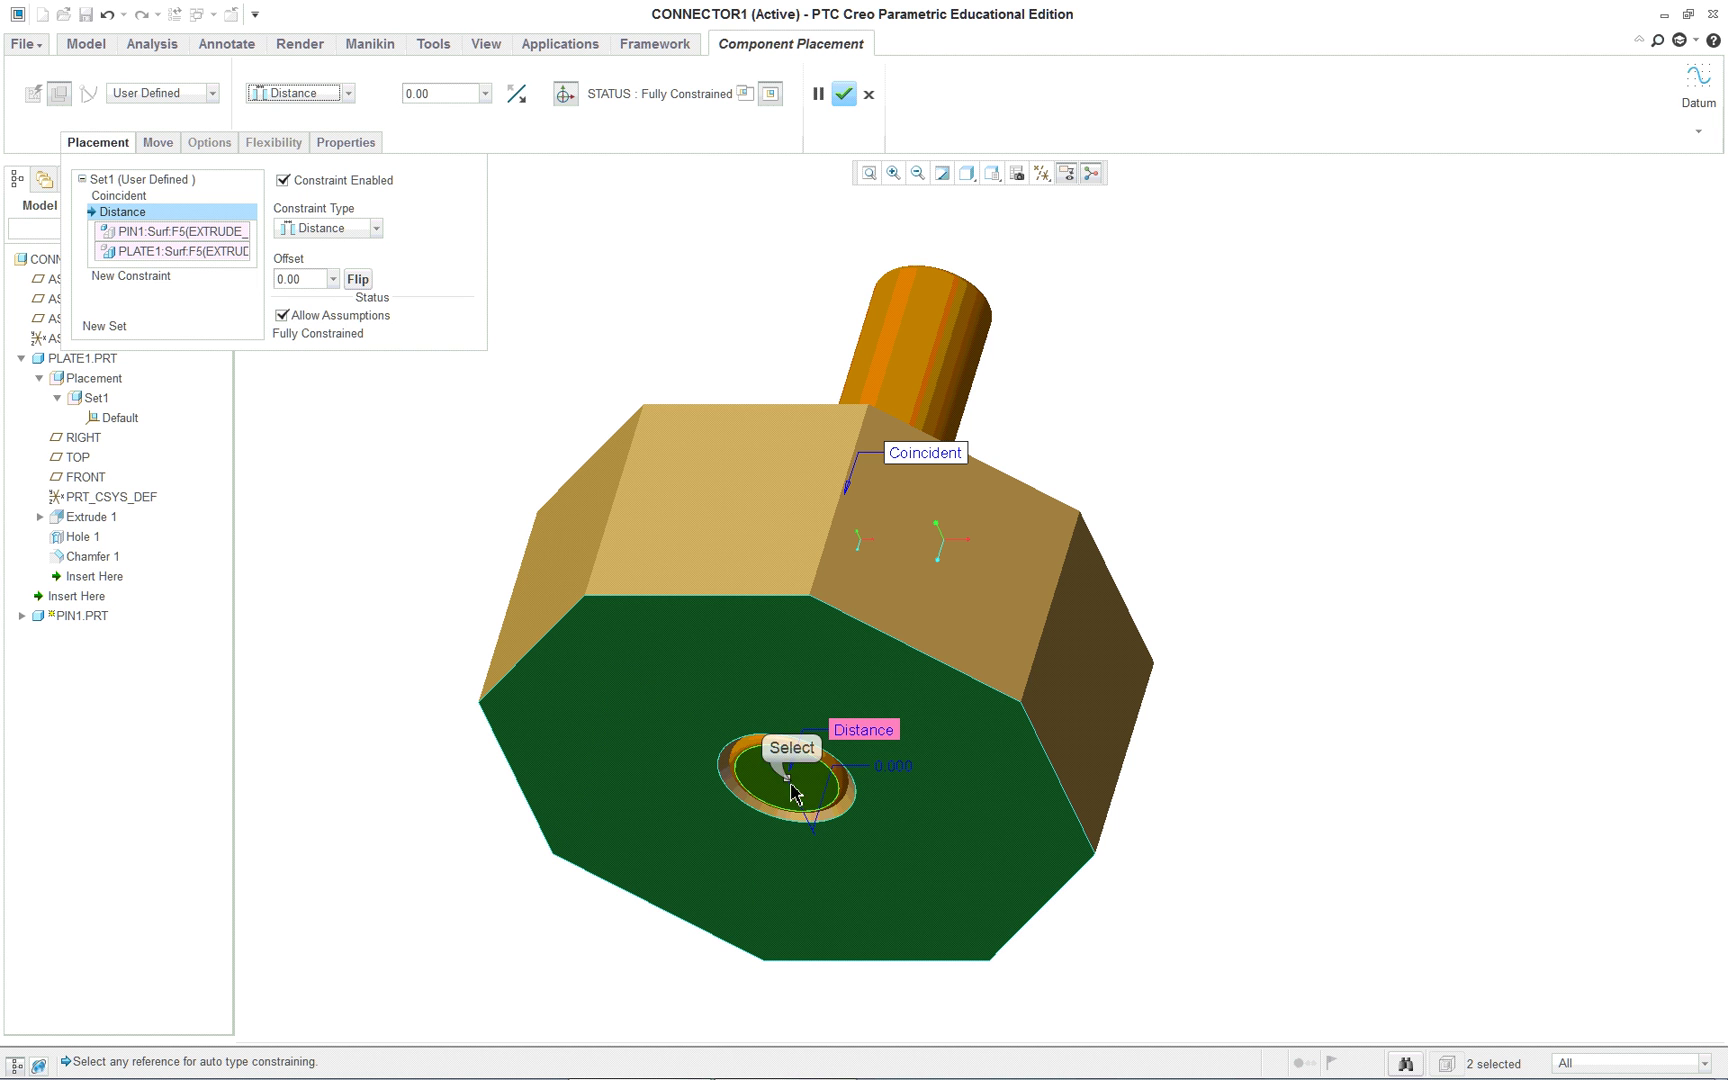
# Set the offset between the pin's end face and the plate face to 0.25.
pyautogui.moveTo(791, 785); pyautogui.dragTo(767, 846)
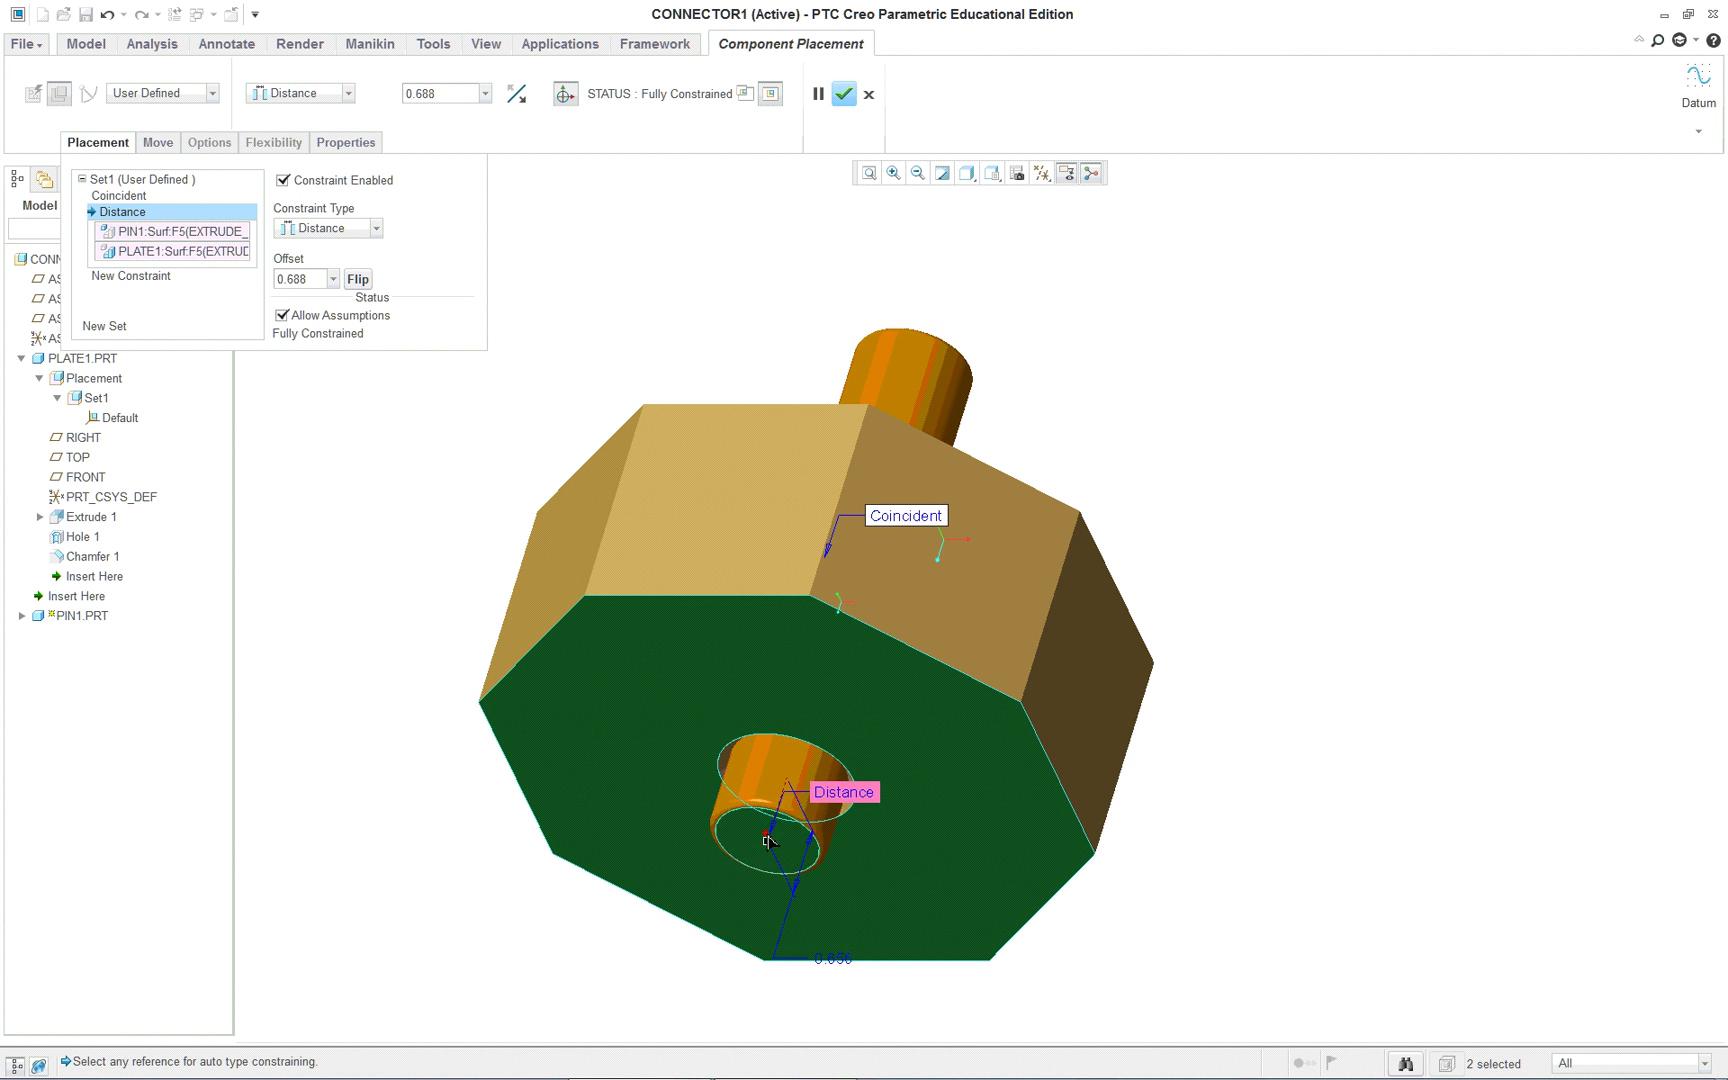
pyautogui.moveTo(770, 836); pyautogui.dragTo(902, 857)
pyautogui.moveTo(942, 871); pyautogui.dragTo(1112, 790, button='middle')
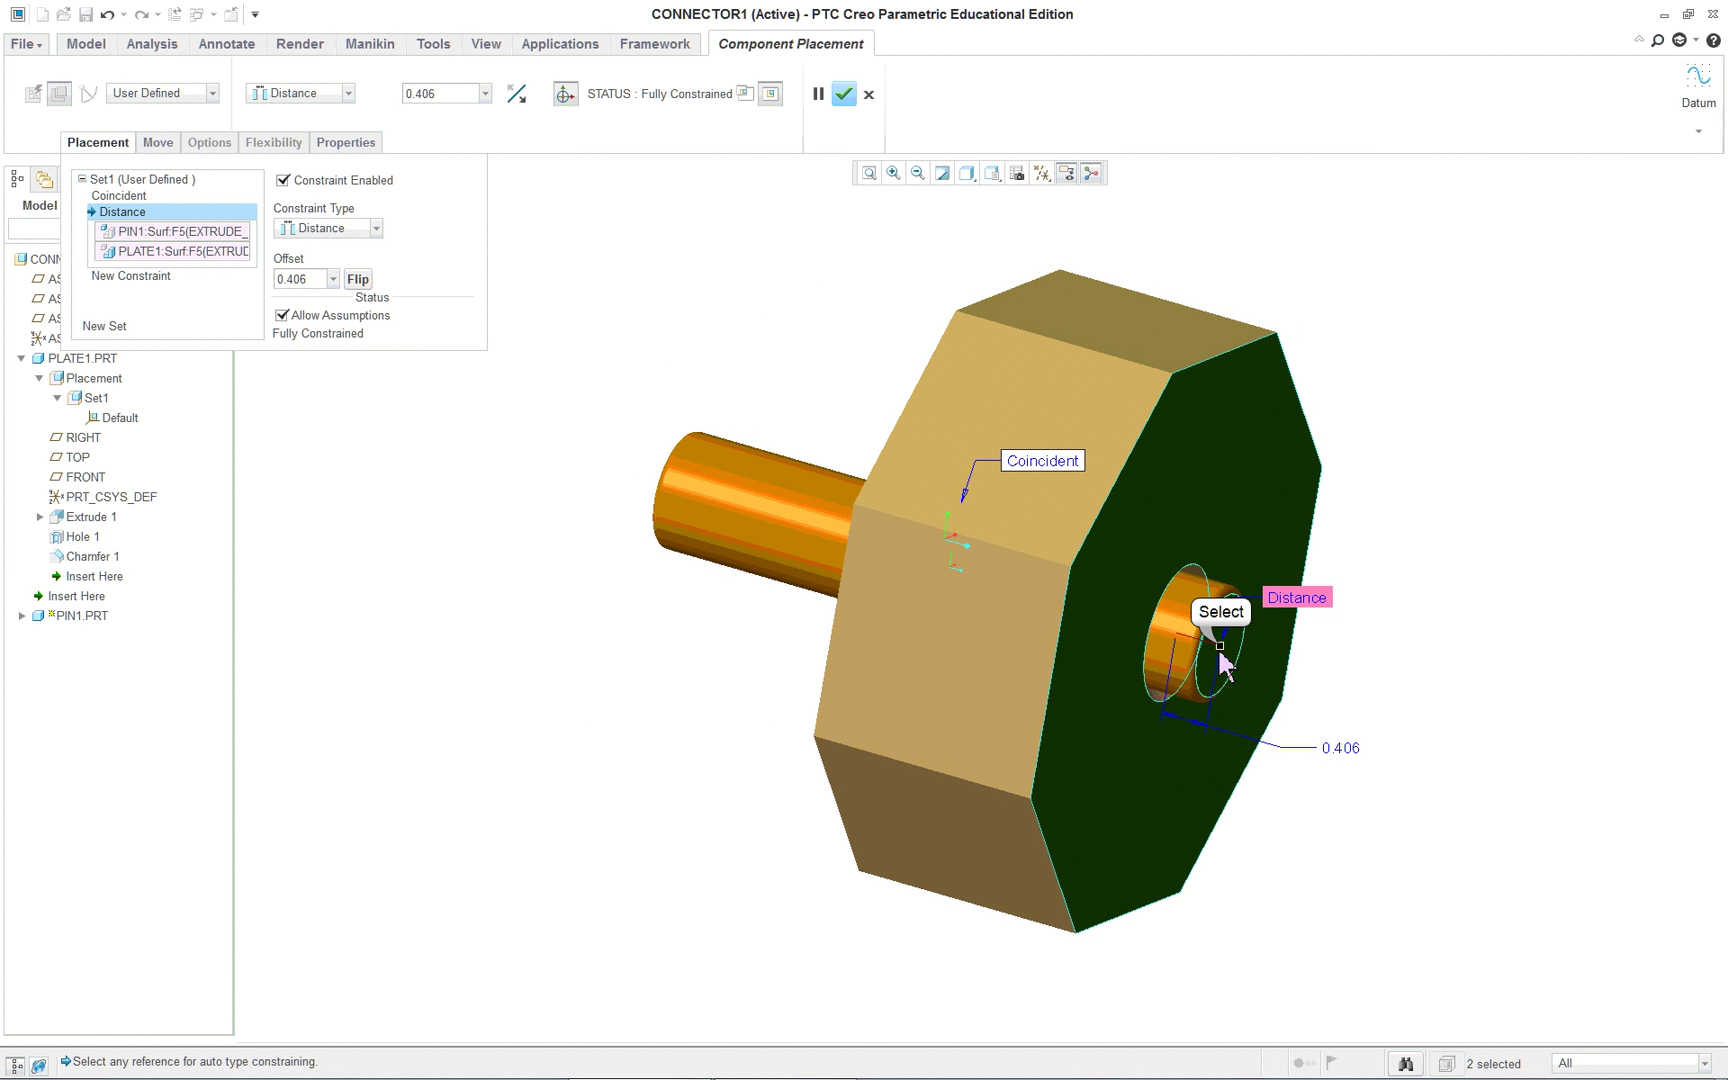
pyautogui.moveTo(1220, 647); pyautogui.dragTo(1232, 648)
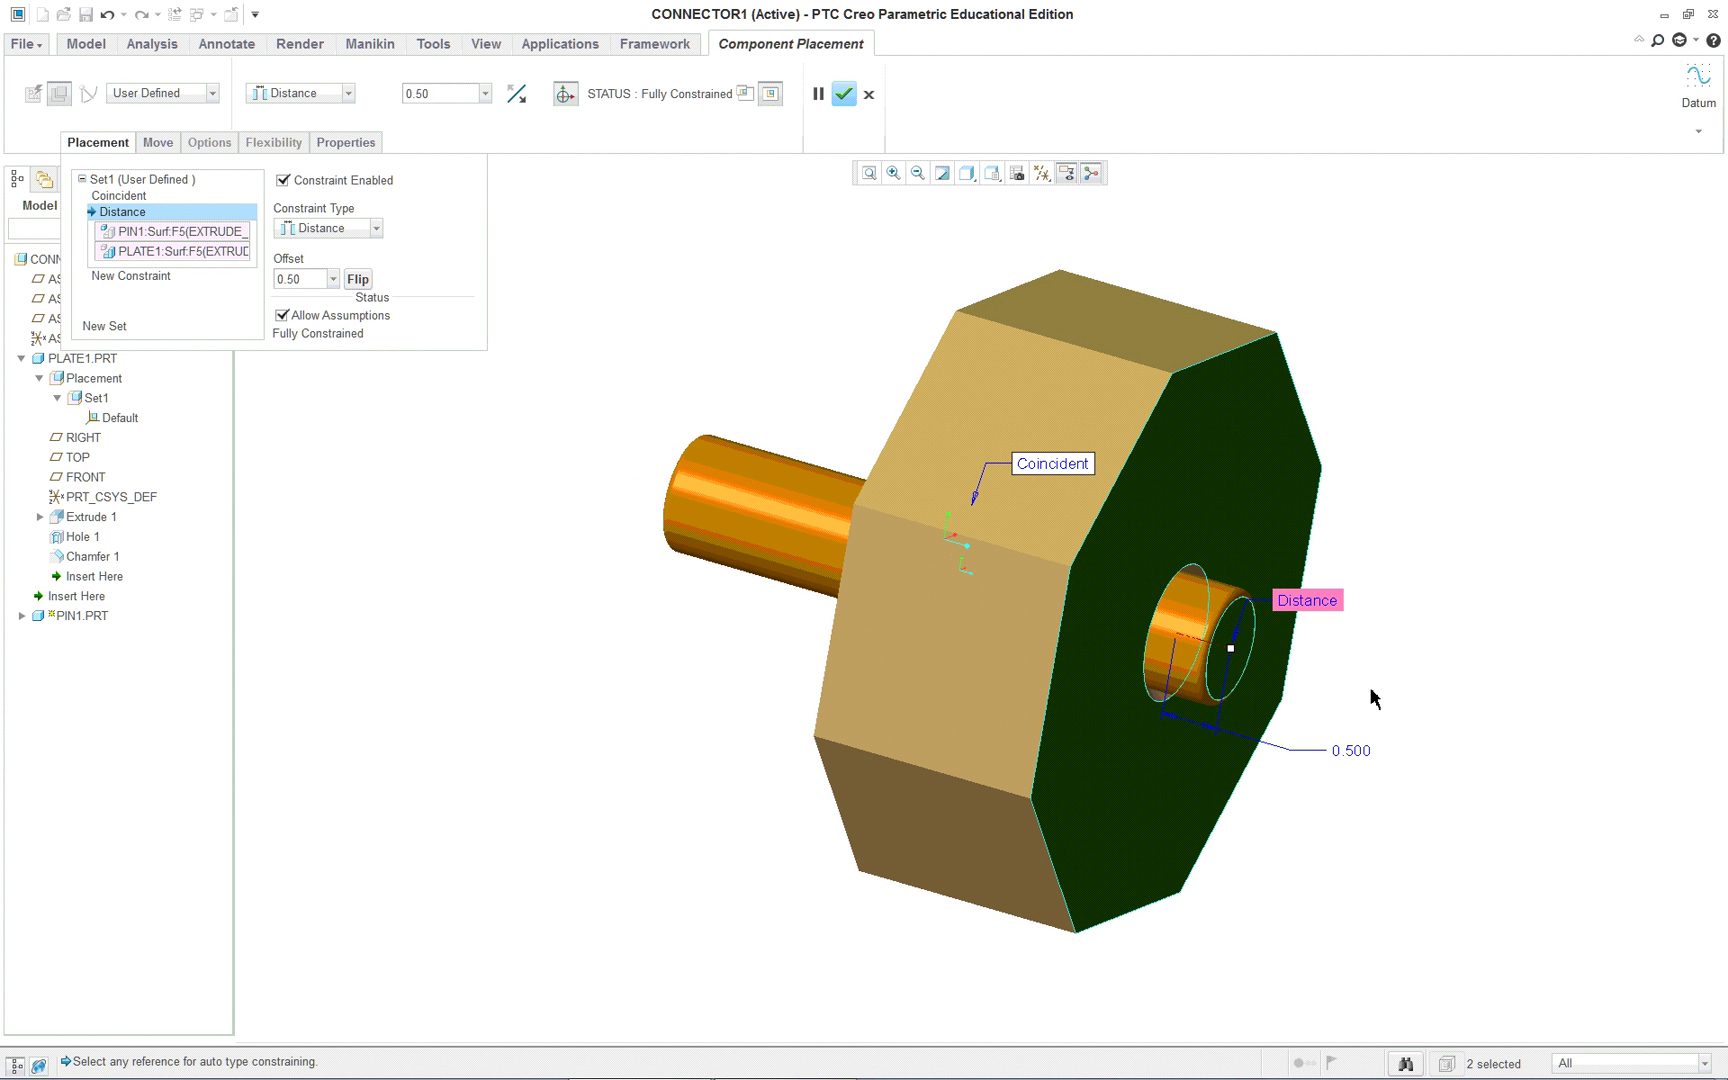
pyautogui.moveTo(1233, 649); pyautogui.dragTo(1205, 650)
pyautogui.doubleClick(1320, 740)
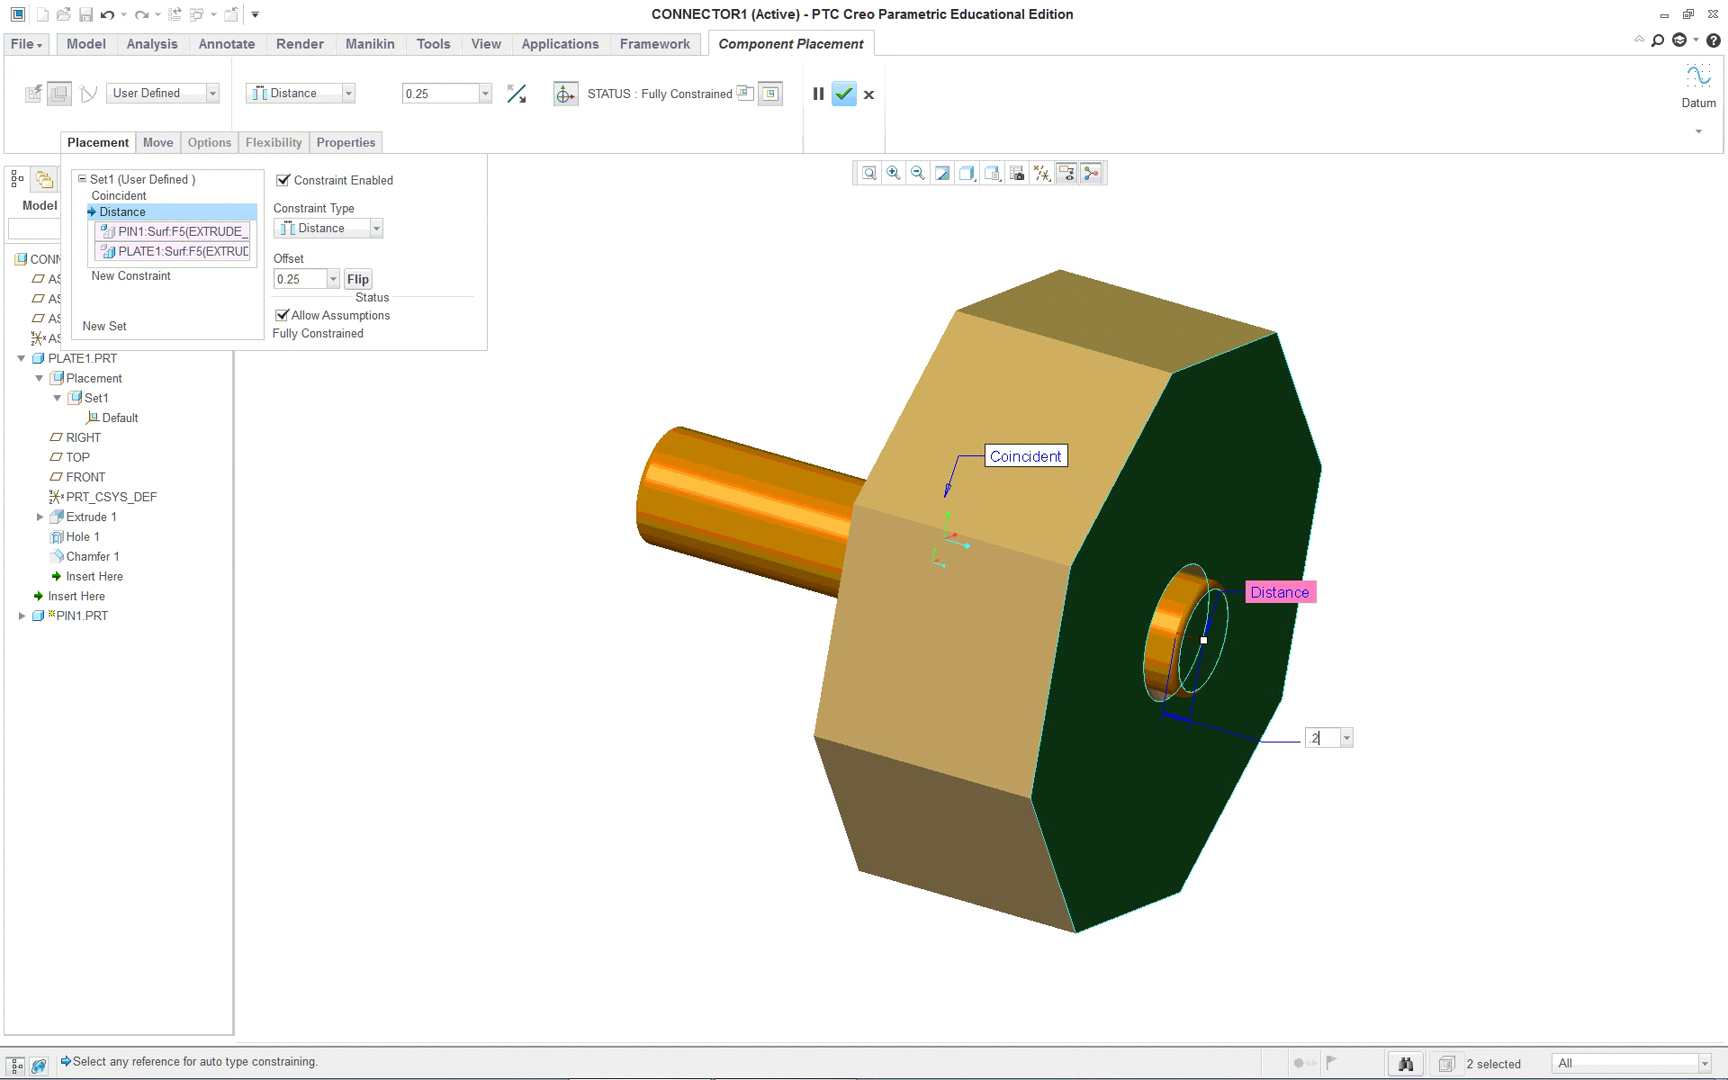
pyautogui.press('Return')
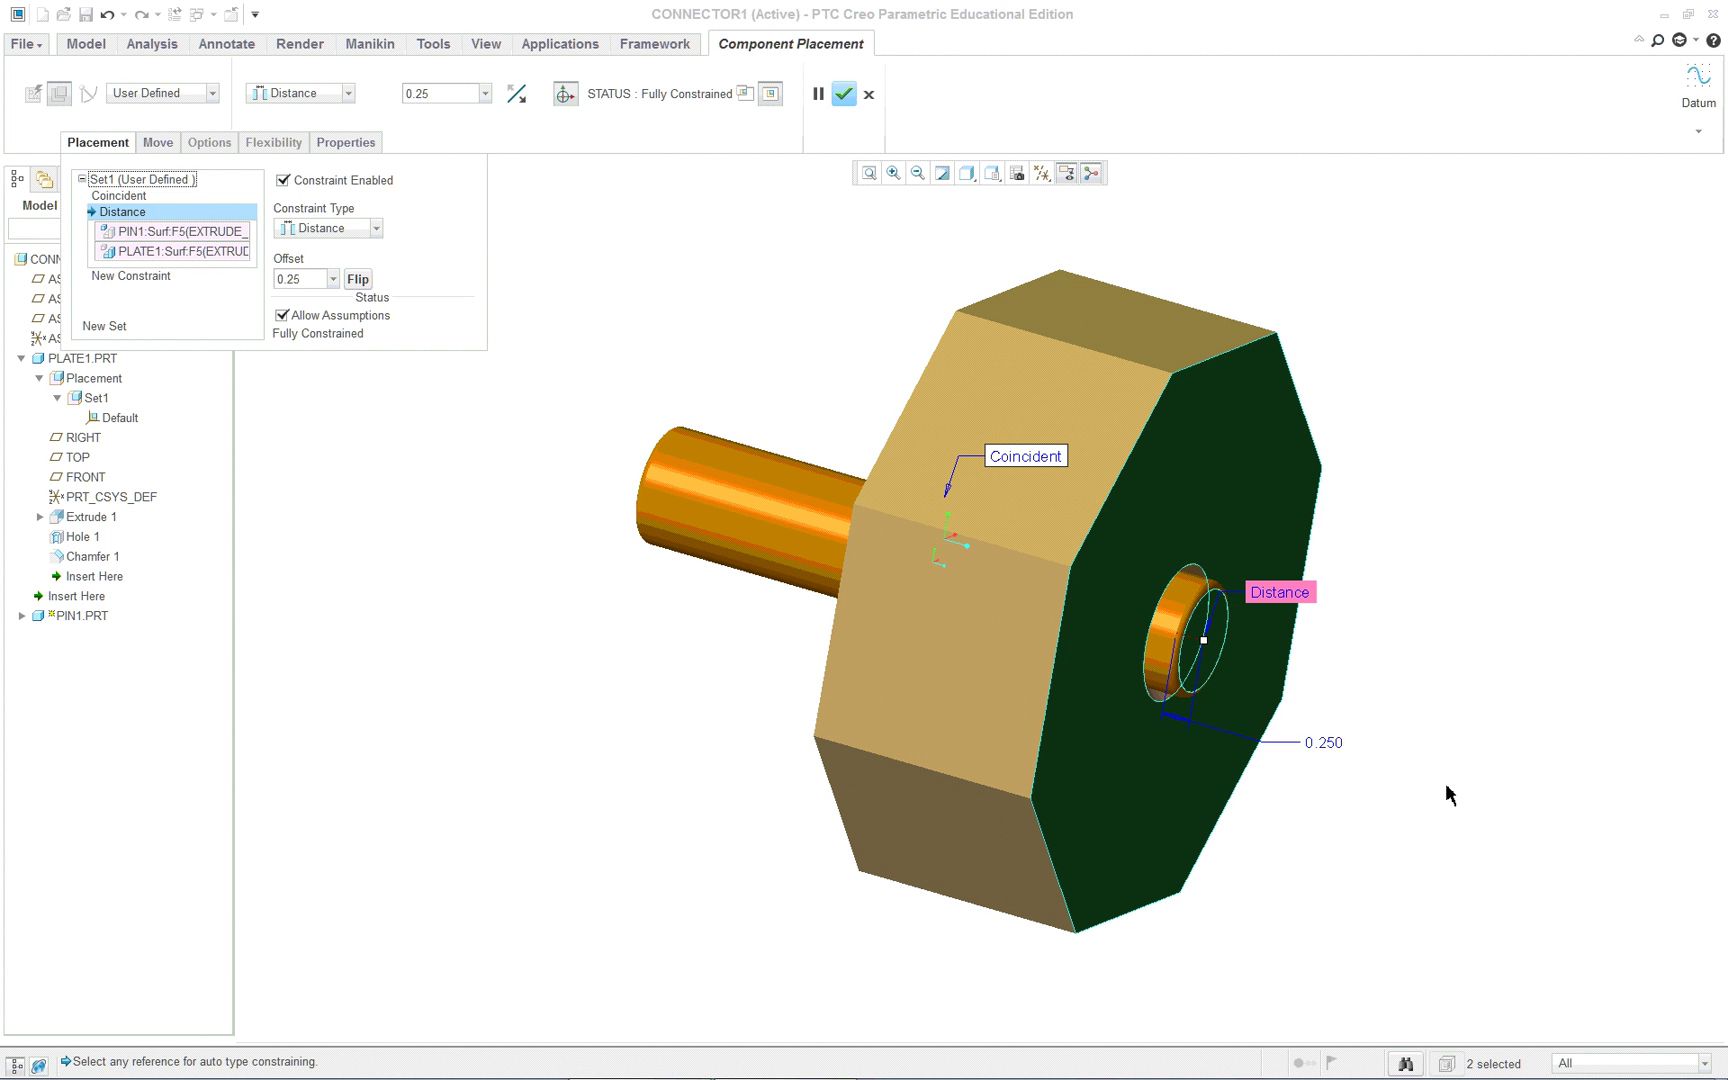
# Accept the pin placement and return the assembly to its default orientation.
pyautogui.moveTo(1465, 763); pyautogui.dragTo(1250, 825, button='middle')
pyautogui.middleClick(1300, 430)
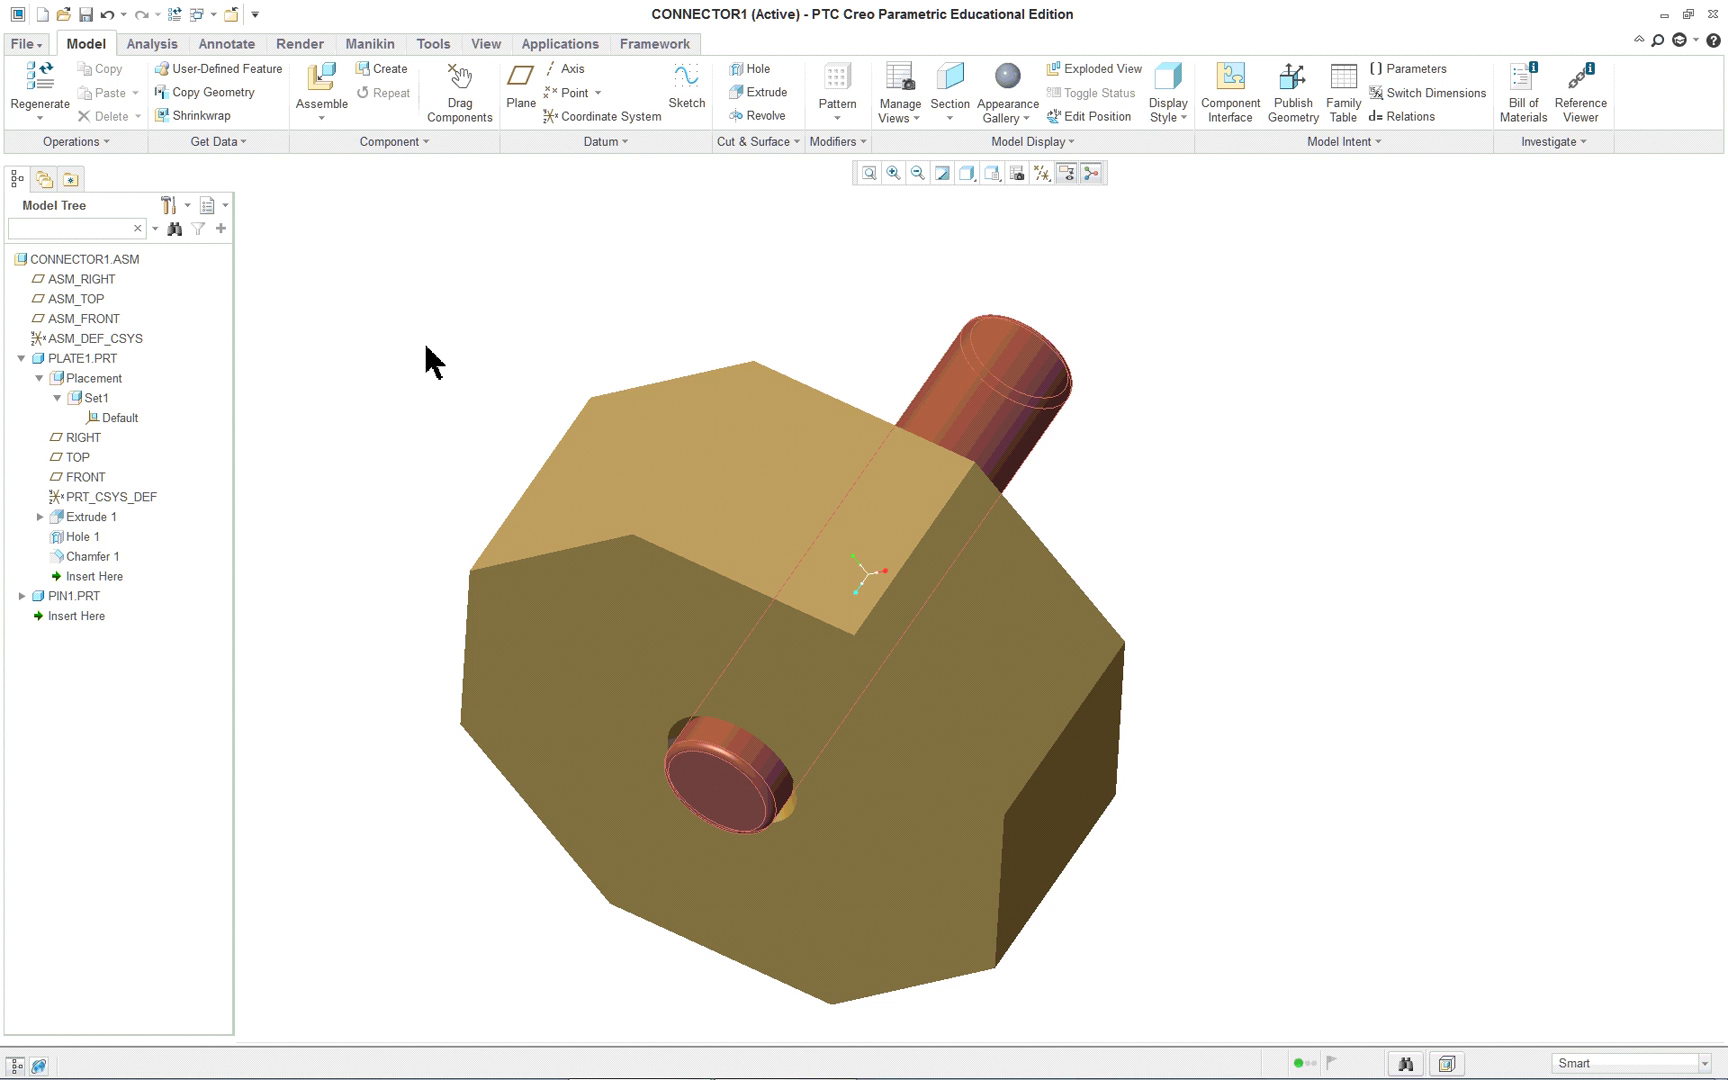
pyautogui.hotkey('ctrl', 'd')
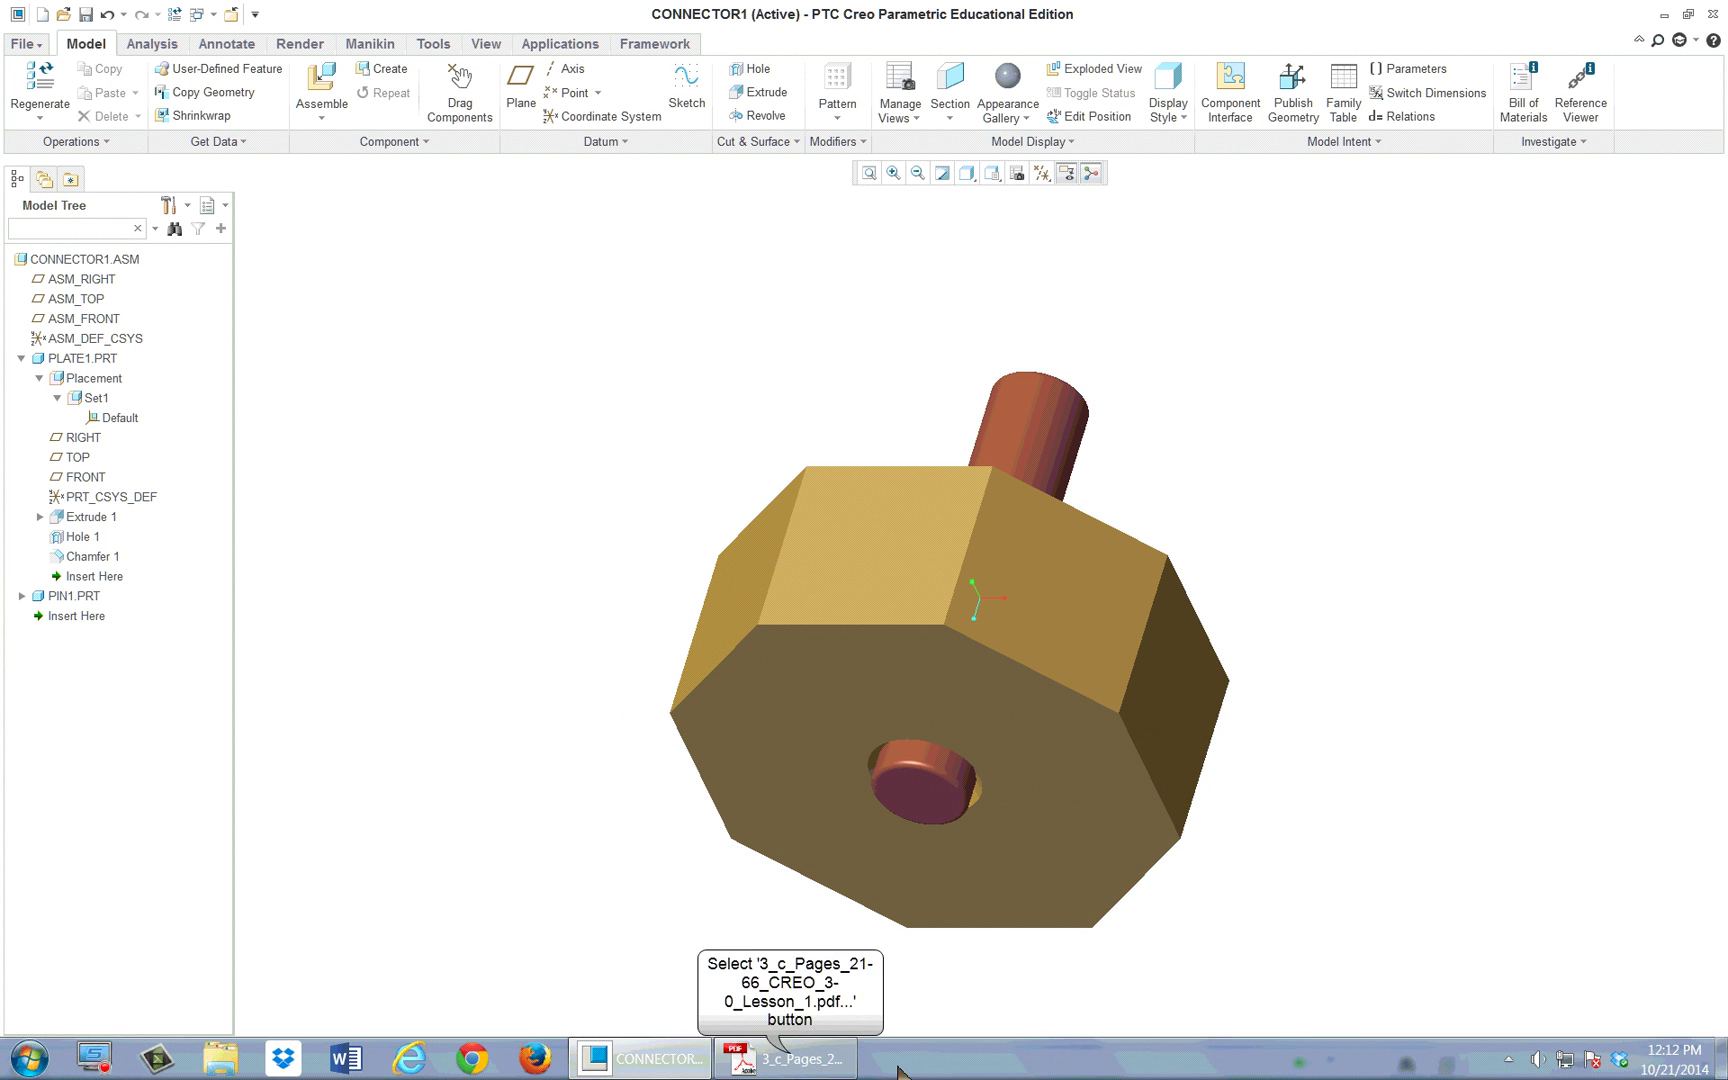
# Bring the lesson PDF forward and scroll to page 34, Figure 1.14(m).
pyautogui.click(790, 1060)
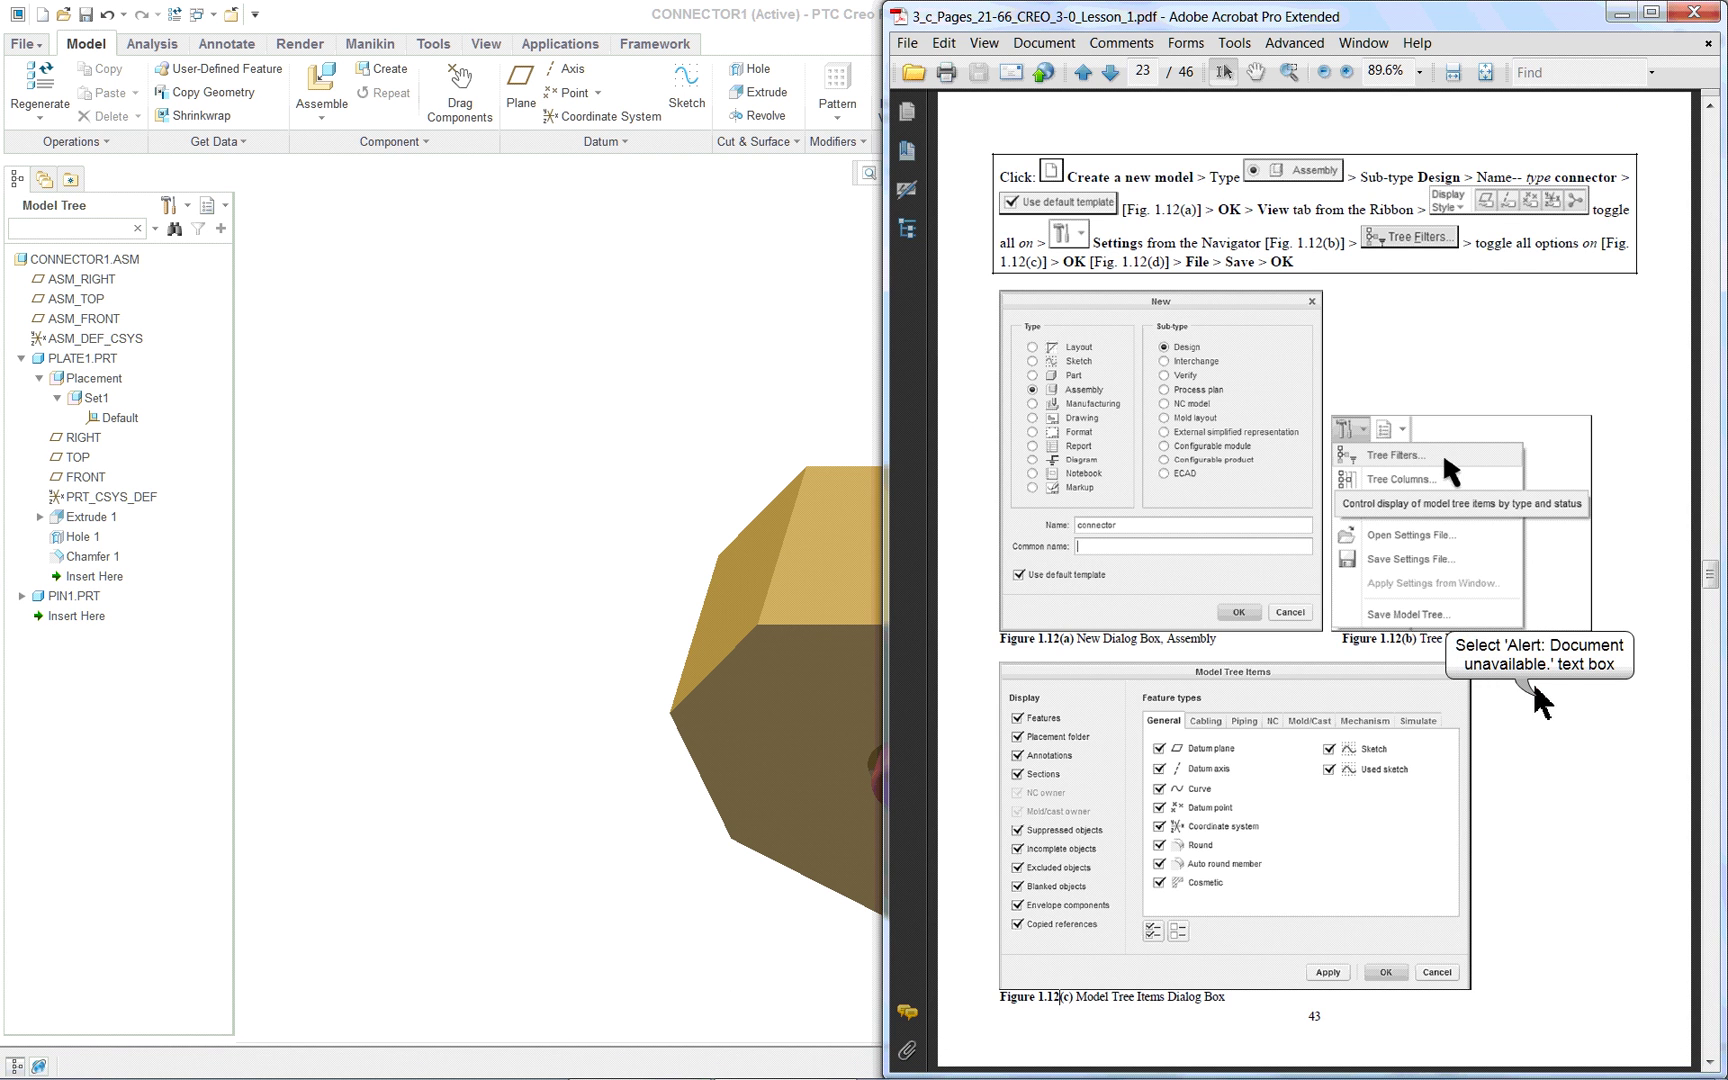
pyautogui.scroll(-5, 1540, 698)
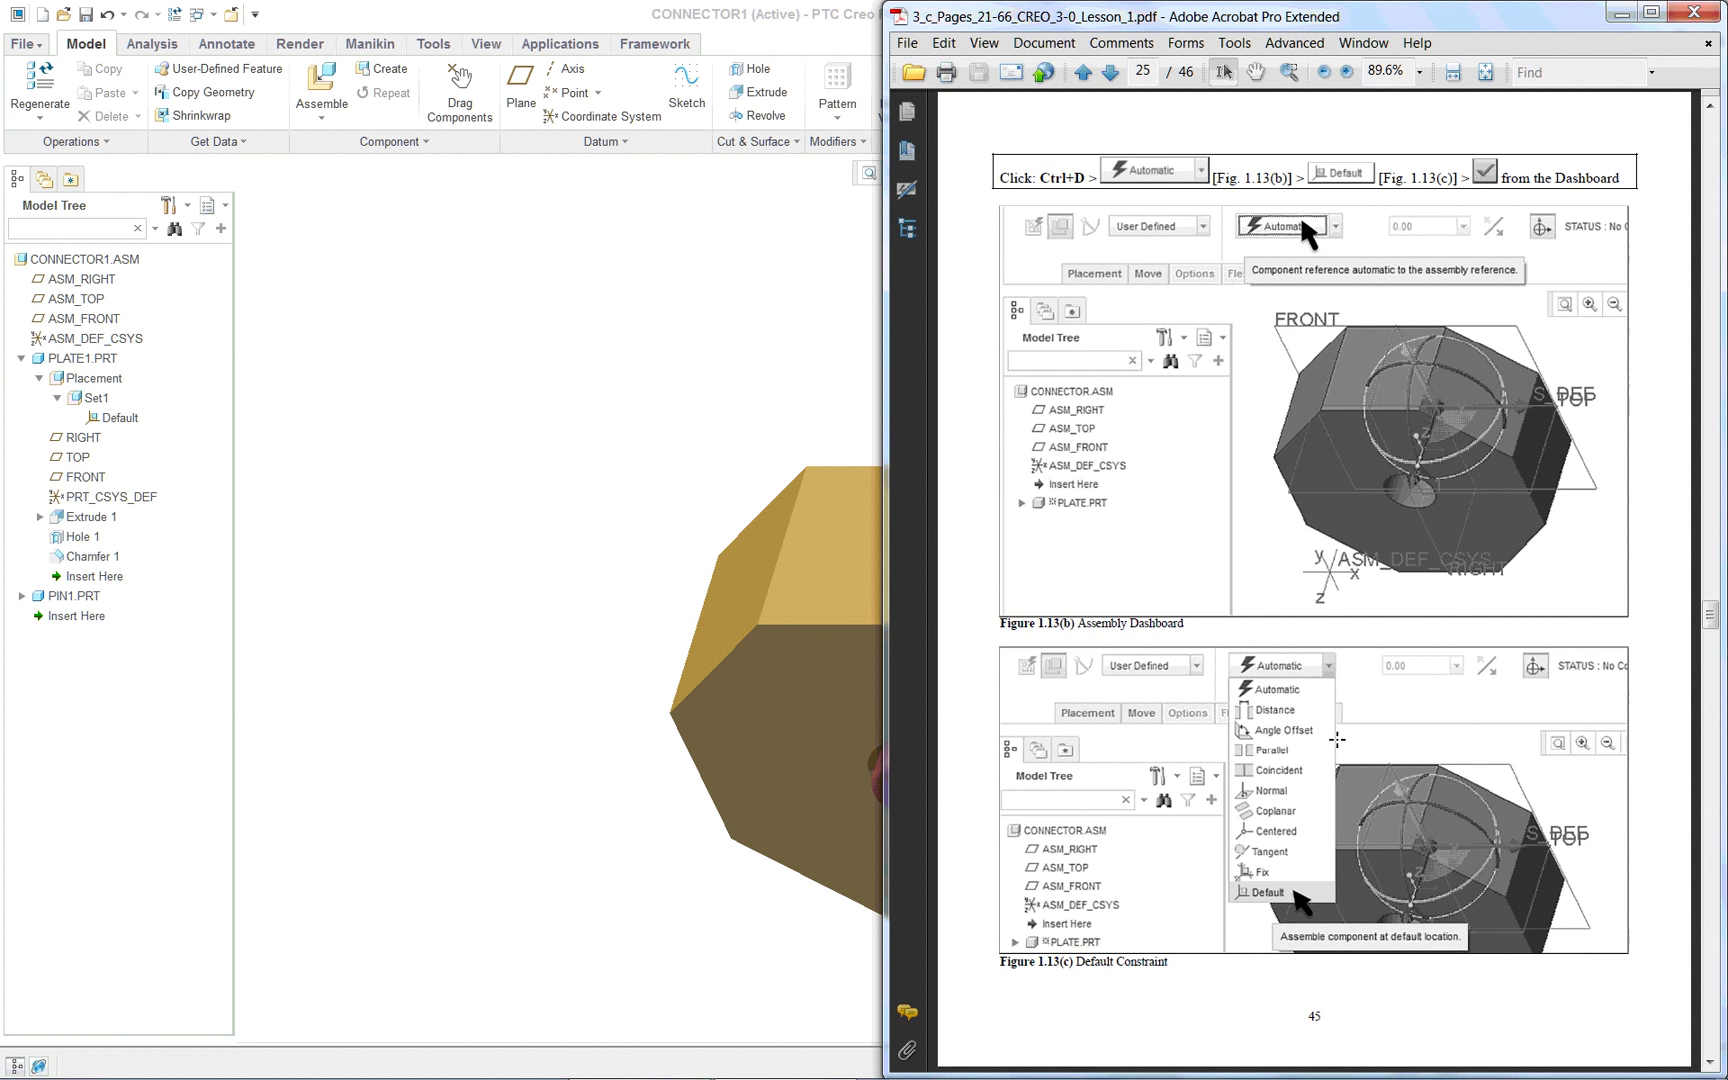
pyautogui.scroll(-8, 1265, 698)
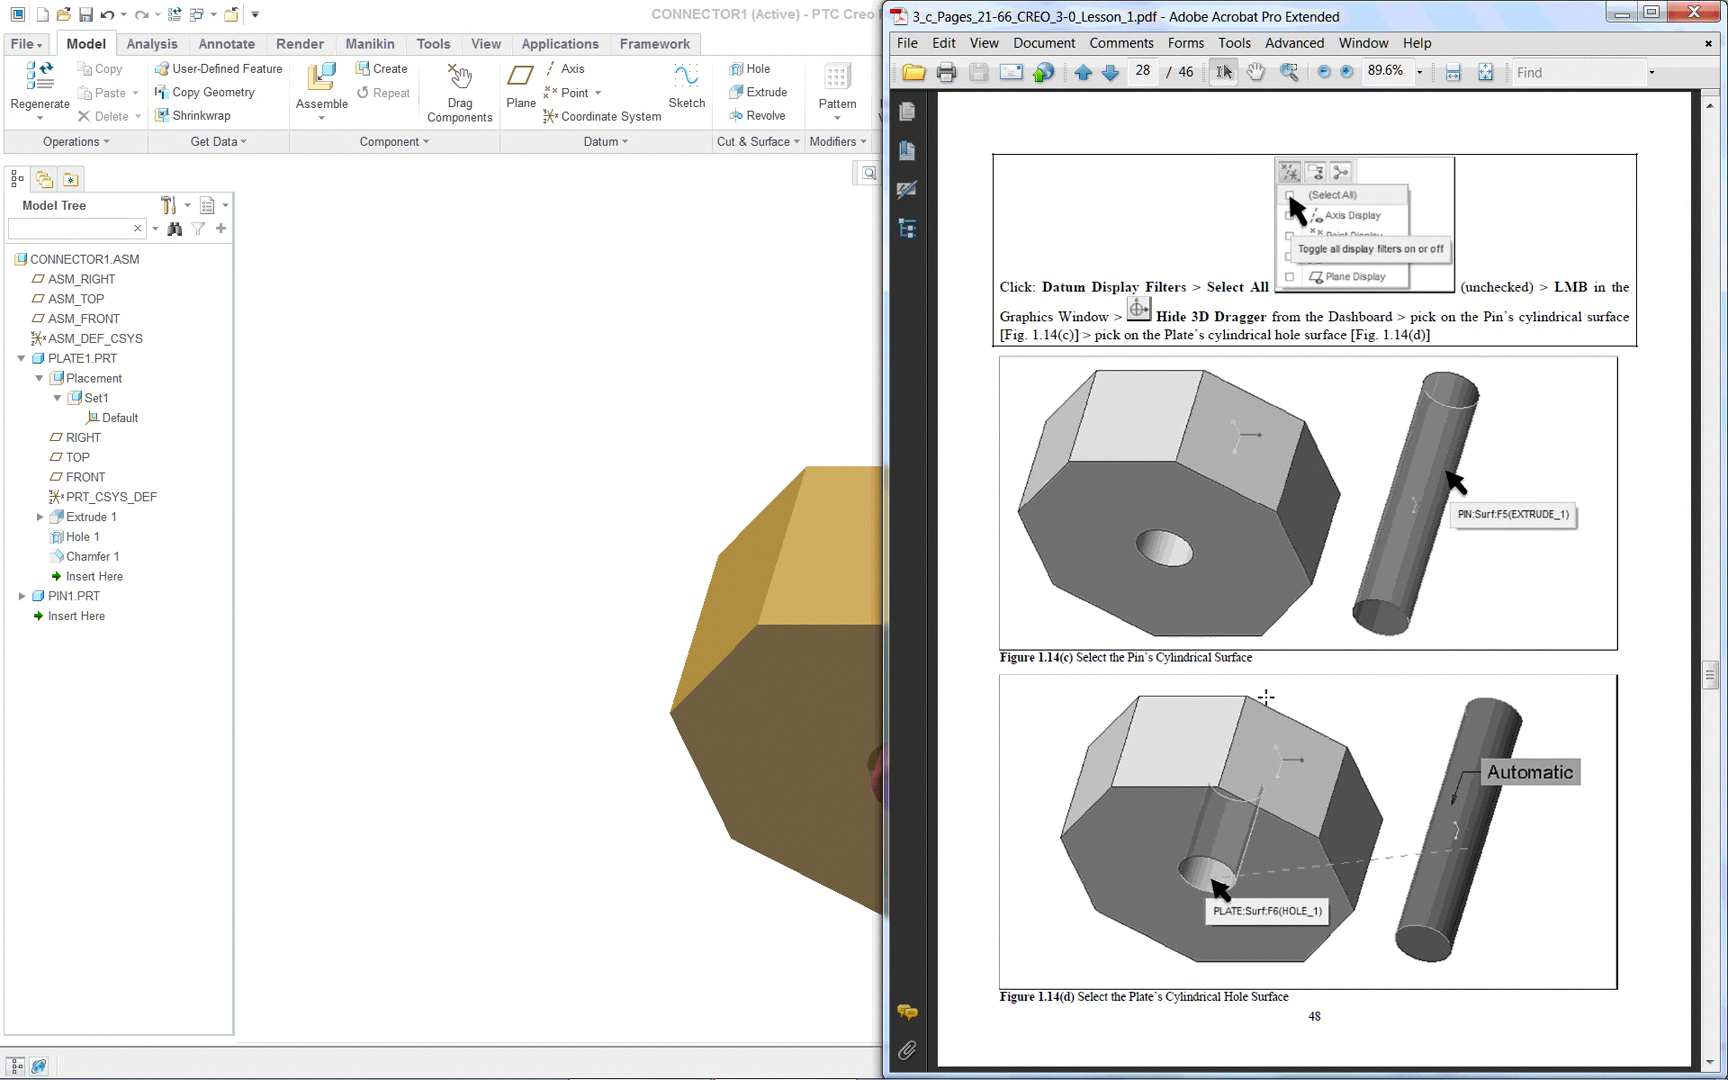
pyautogui.scroll(-3, 1265, 697)
pyautogui.scroll(-9, 1265, 697)
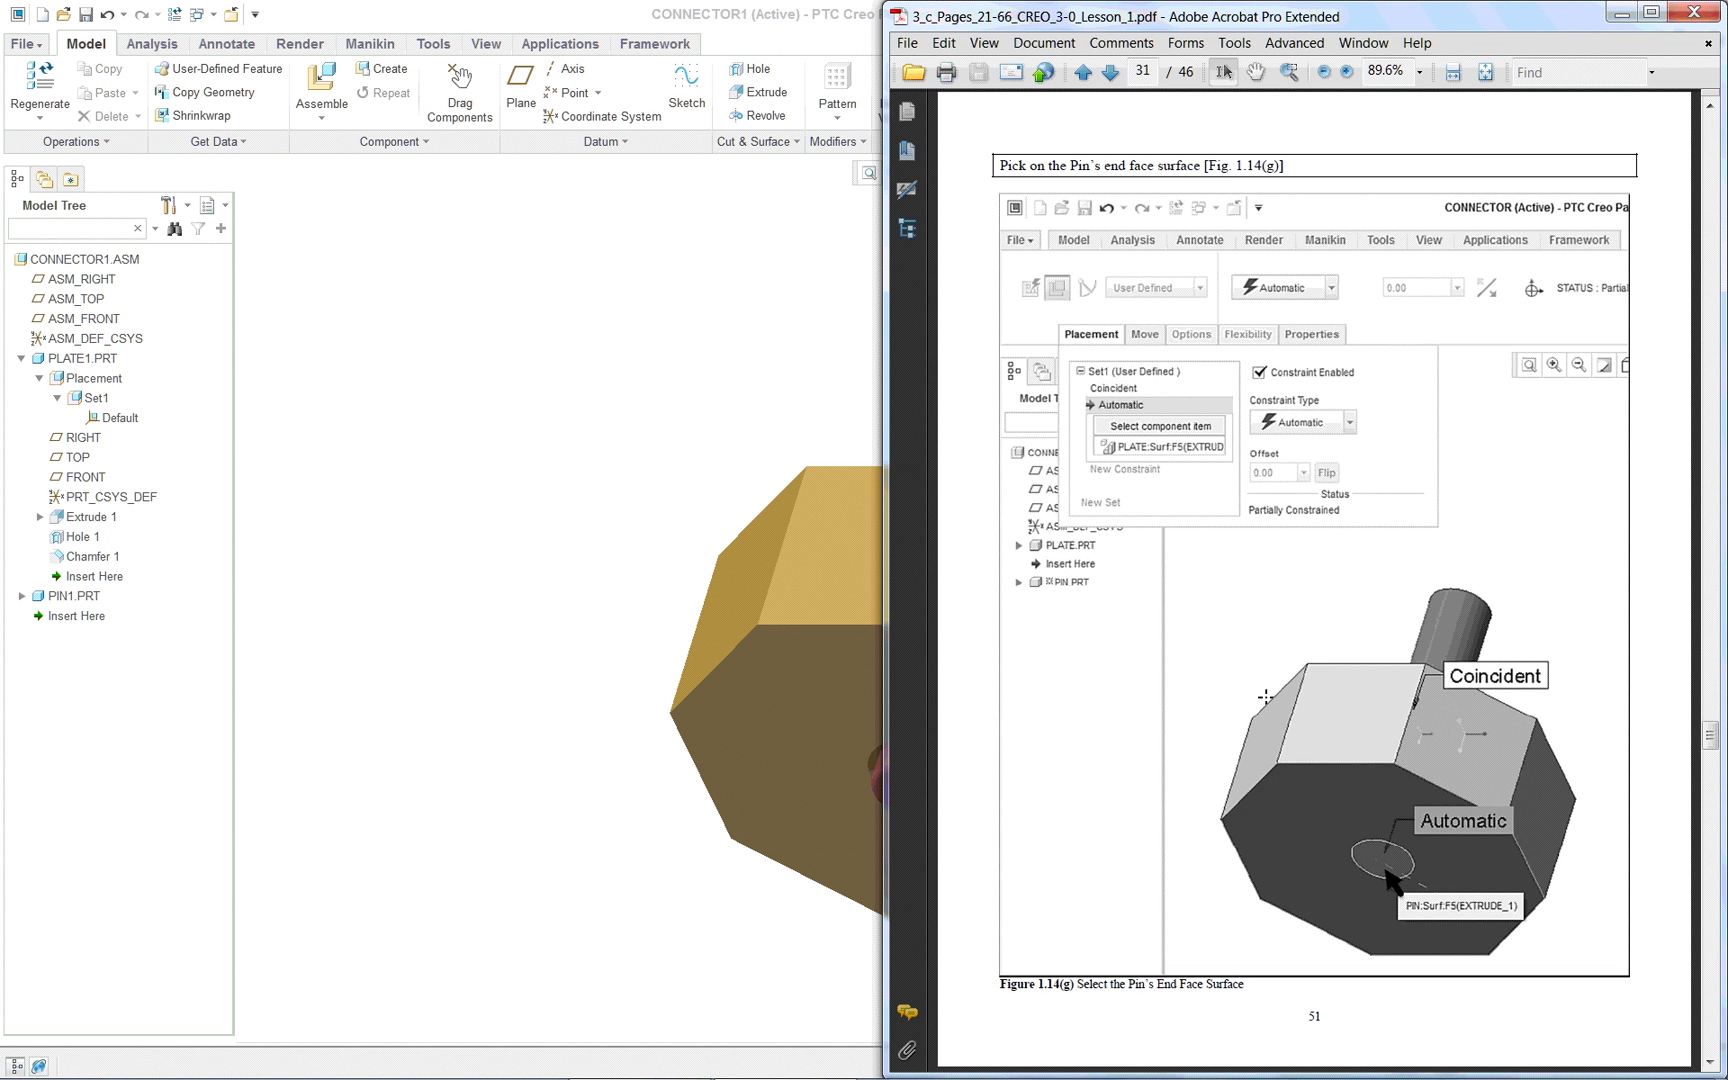
pyautogui.scroll(-6, 1267, 697)
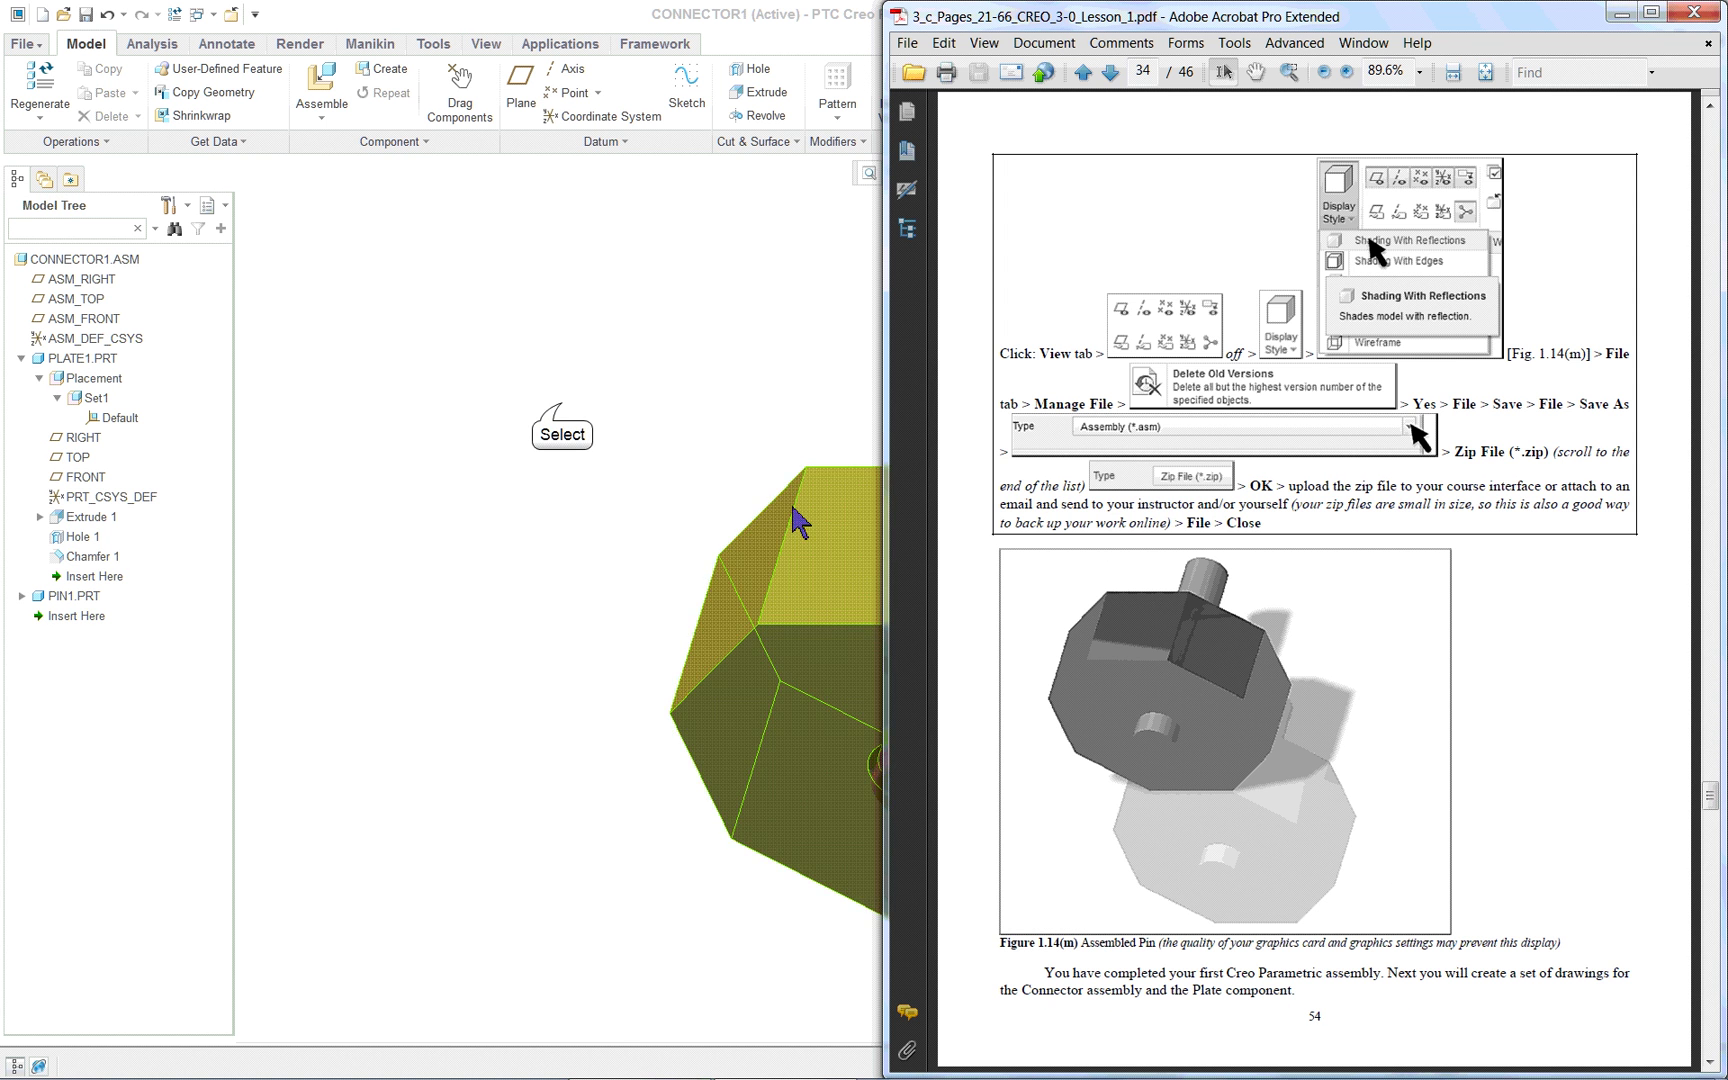
# Try the Shading With Edges, Shading With Reflections and plain Shading display styles.
pyautogui.click(597, 415)
pyautogui.click(972, 174)
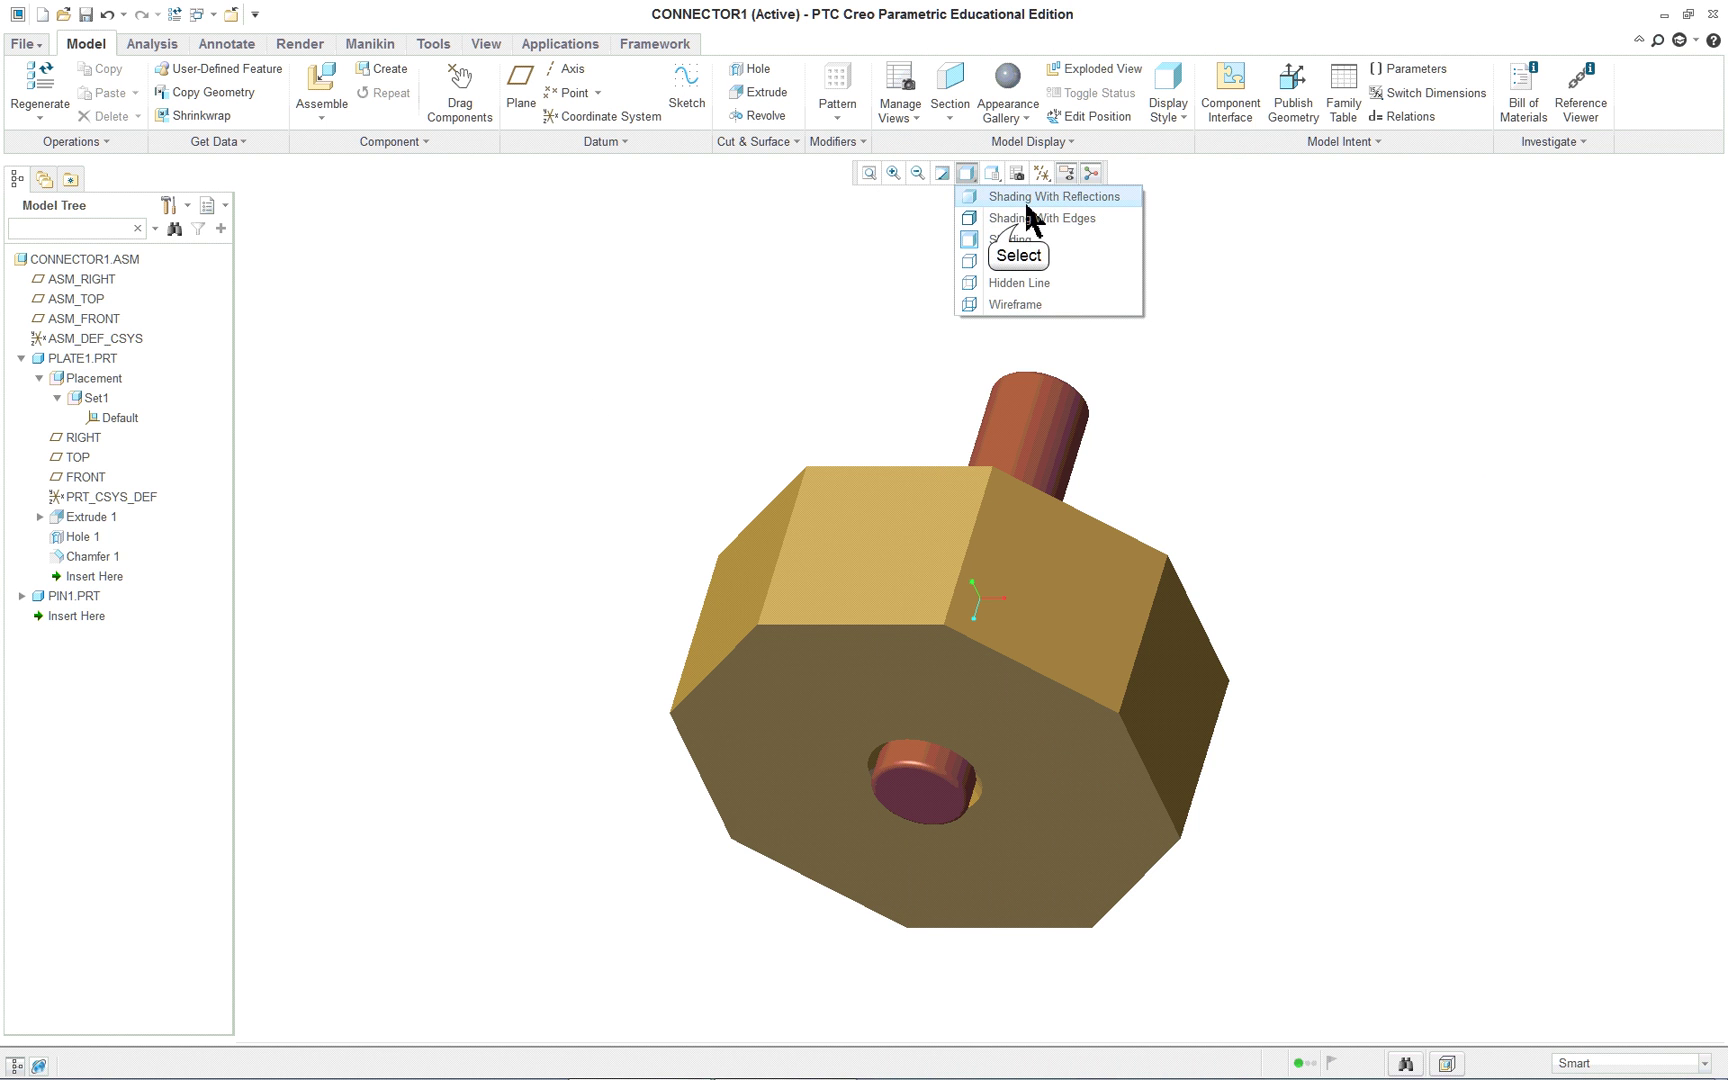
pyautogui.click(1017, 220)
pyautogui.click(966, 174)
pyautogui.click(1008, 197)
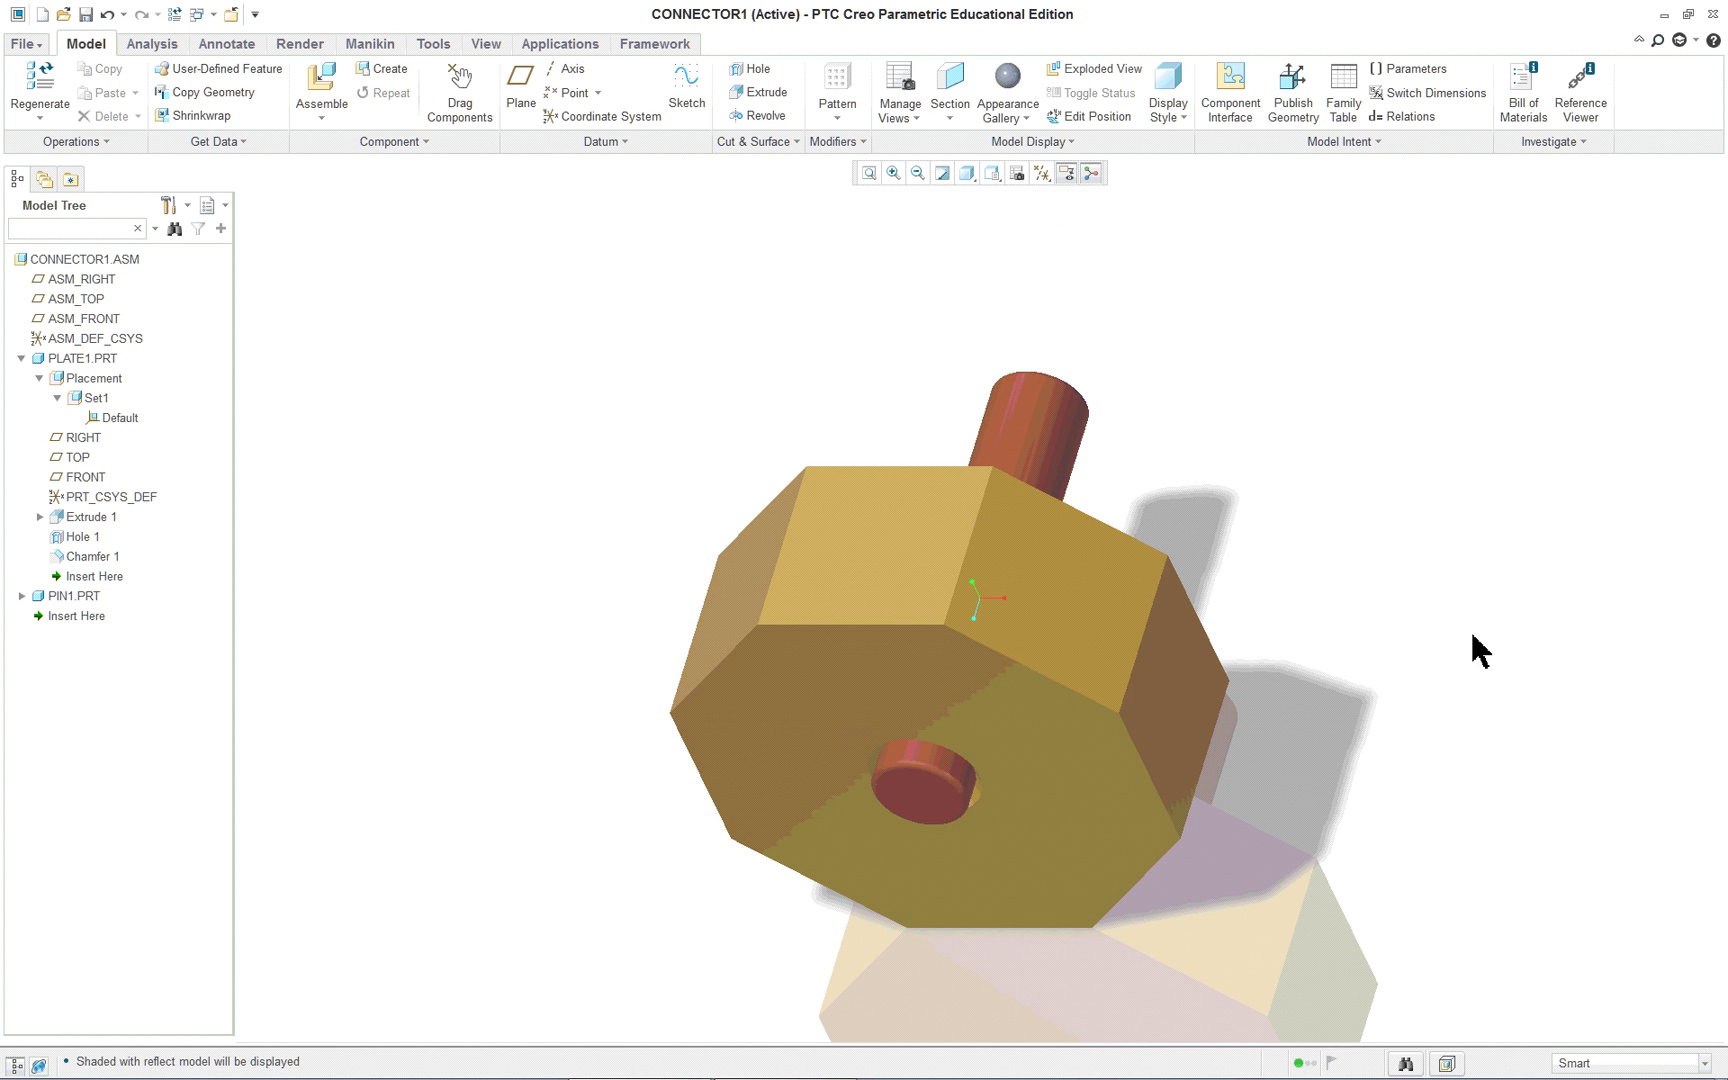
pyautogui.scroll(3, 1477, 648)
pyautogui.scroll(-4, 1600, 880)
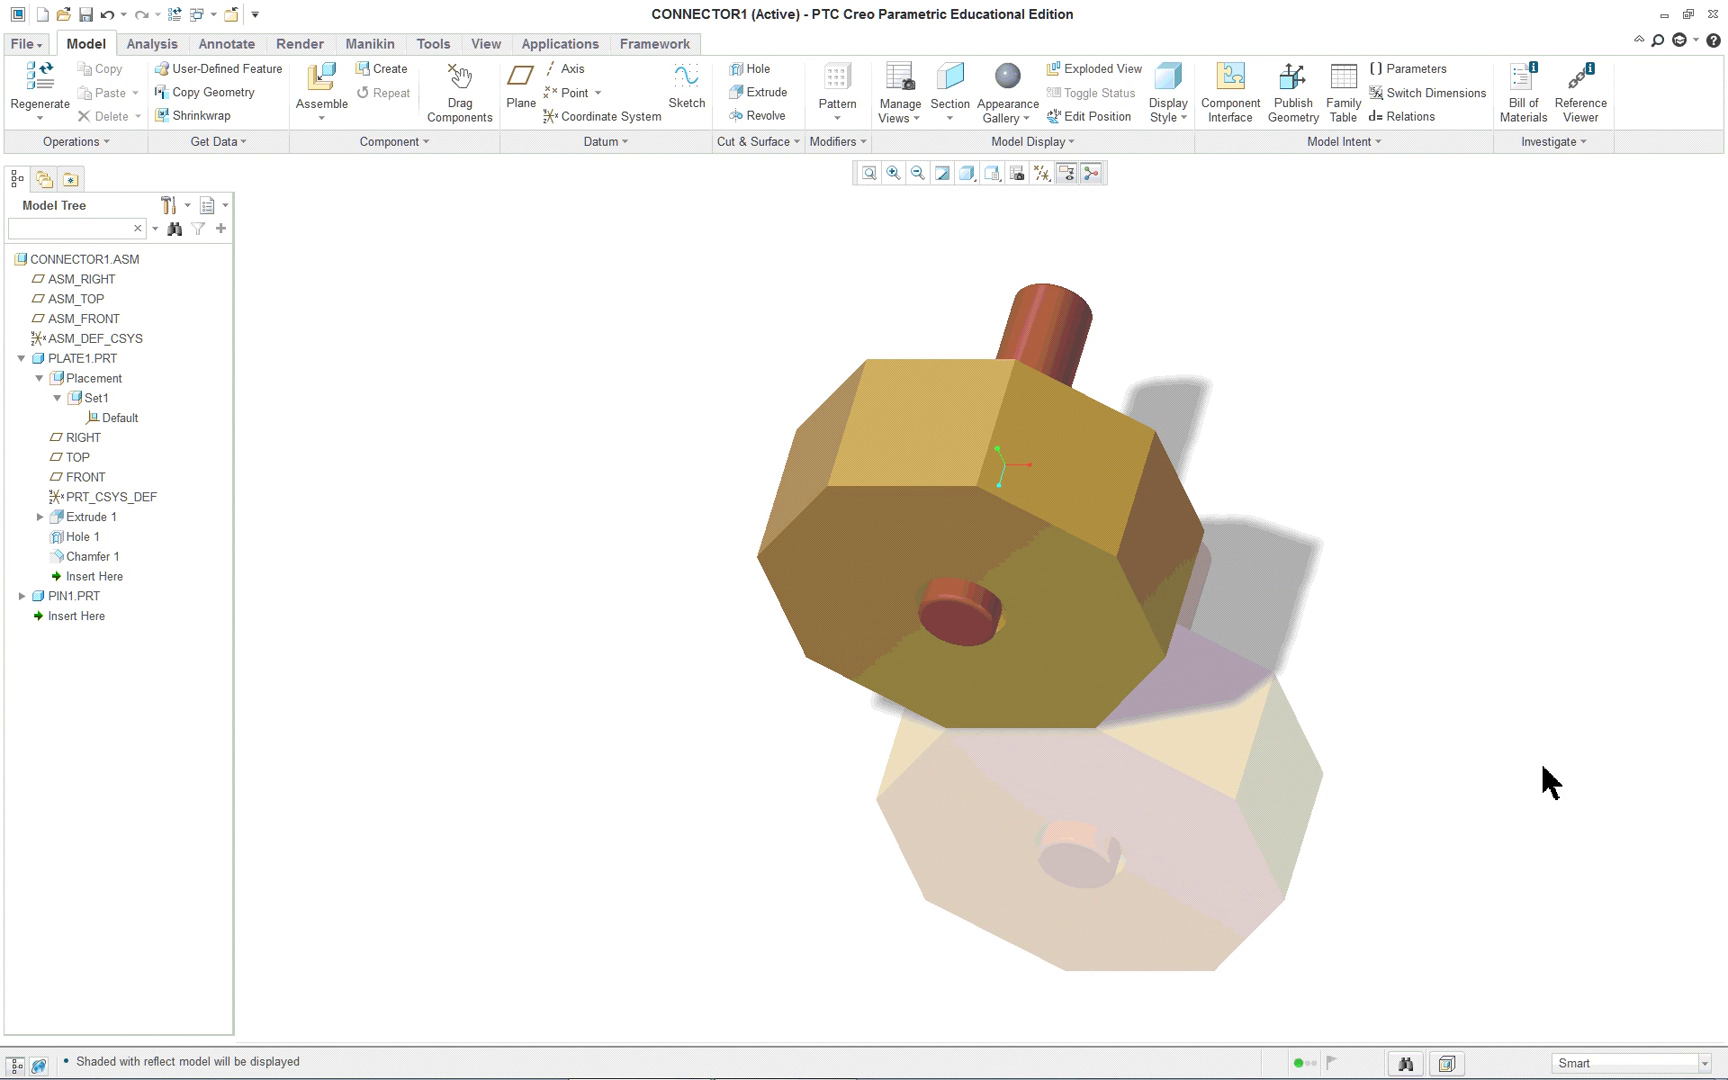
pyautogui.click(969, 177)
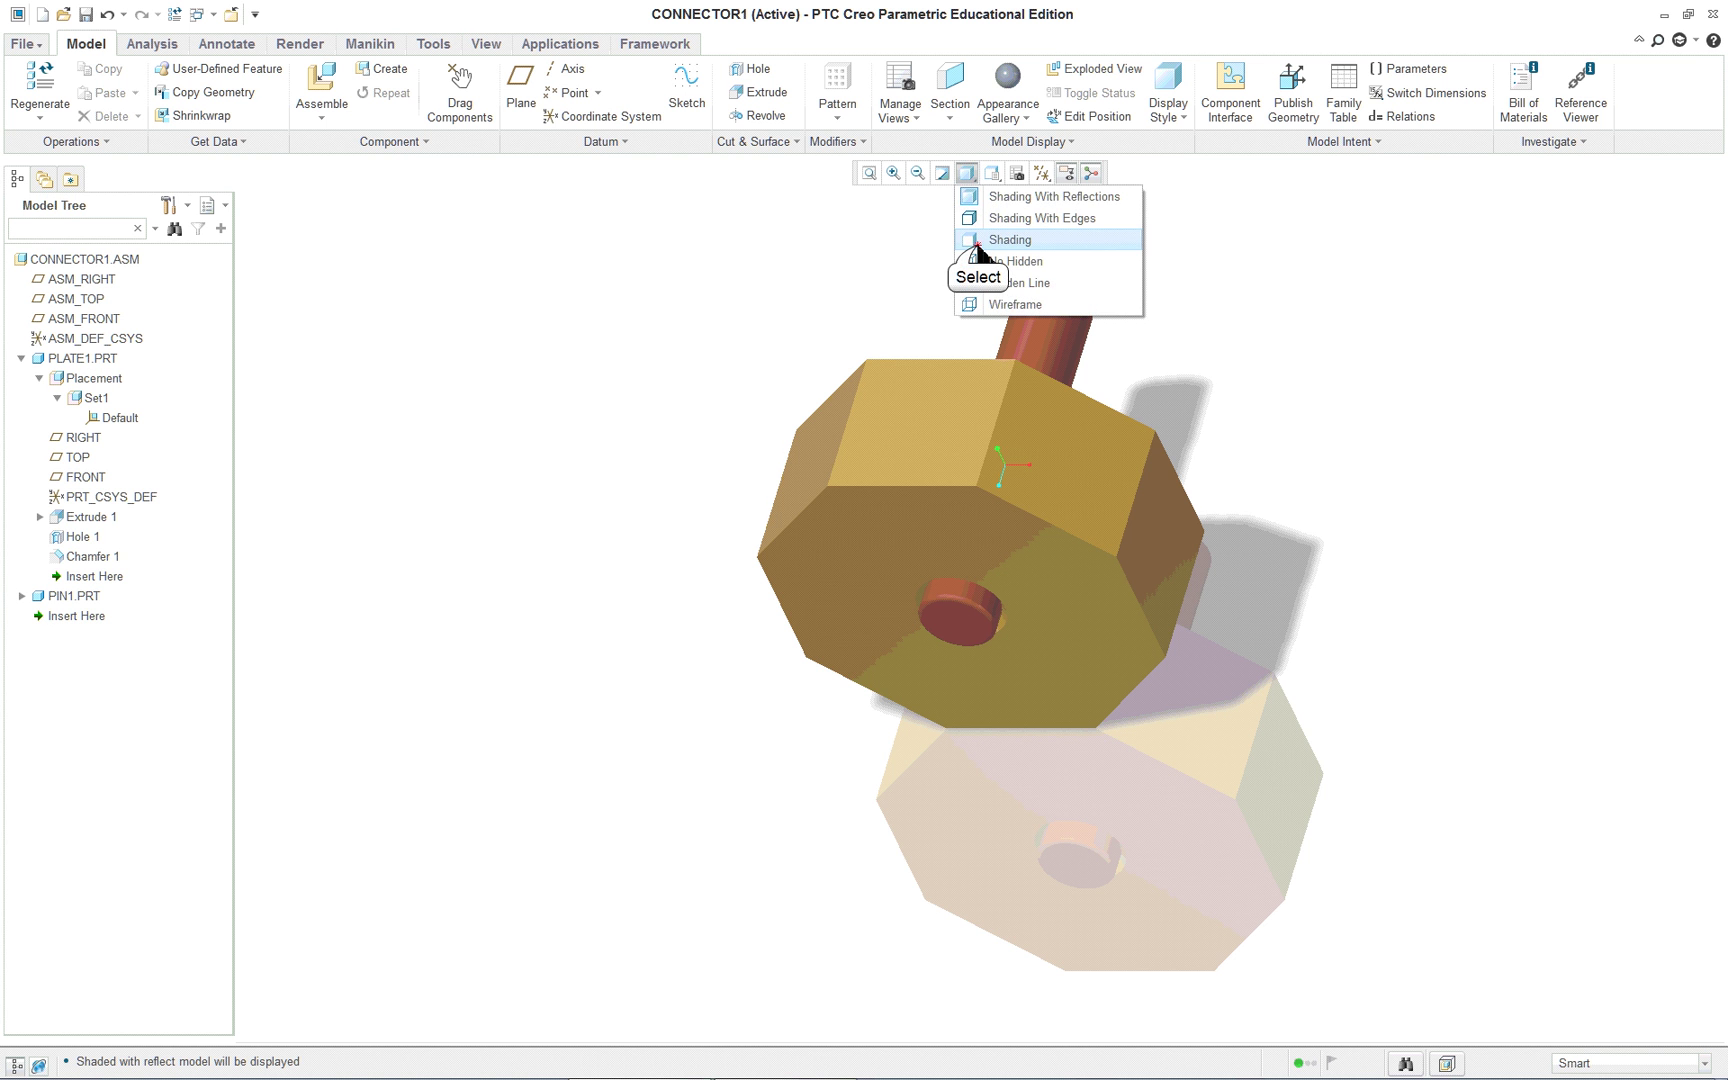
pyautogui.click(975, 240)
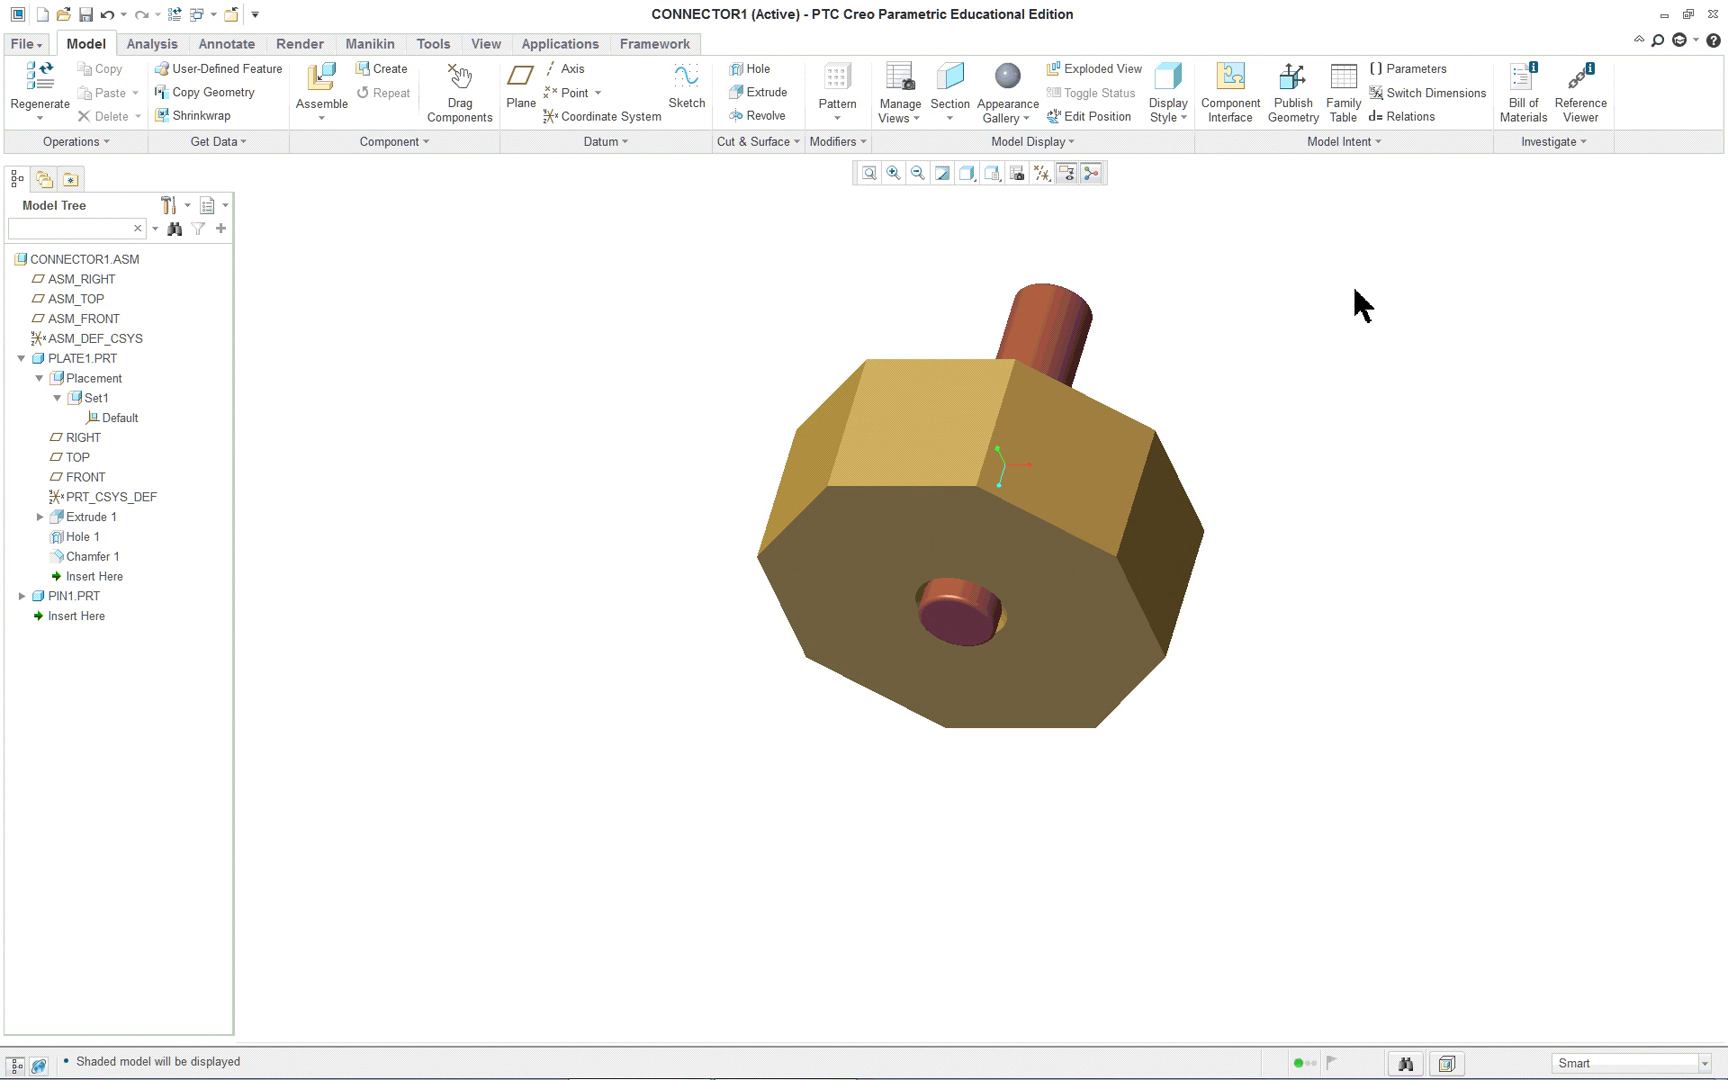
# Cycle through Hidden Line and Wireframe, settling on Shading With Edges.
pyautogui.click(965, 175)
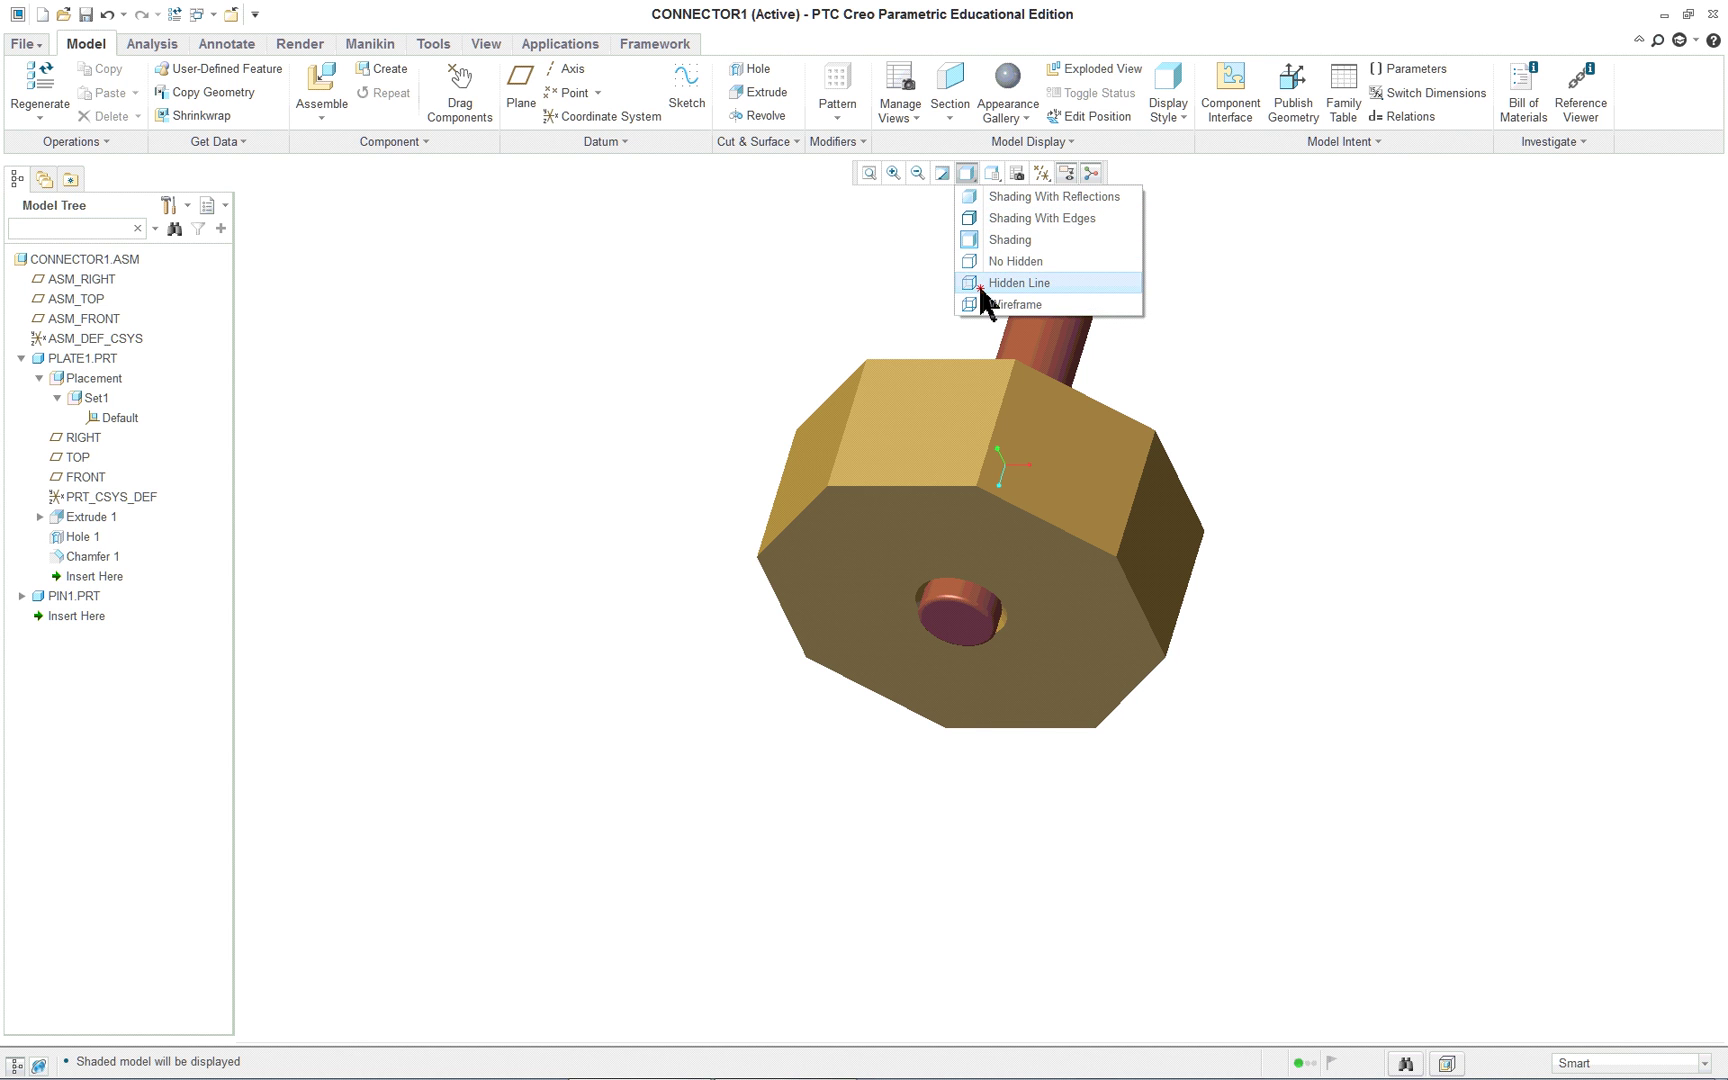
pyautogui.click(1030, 285)
pyautogui.click(998, 176)
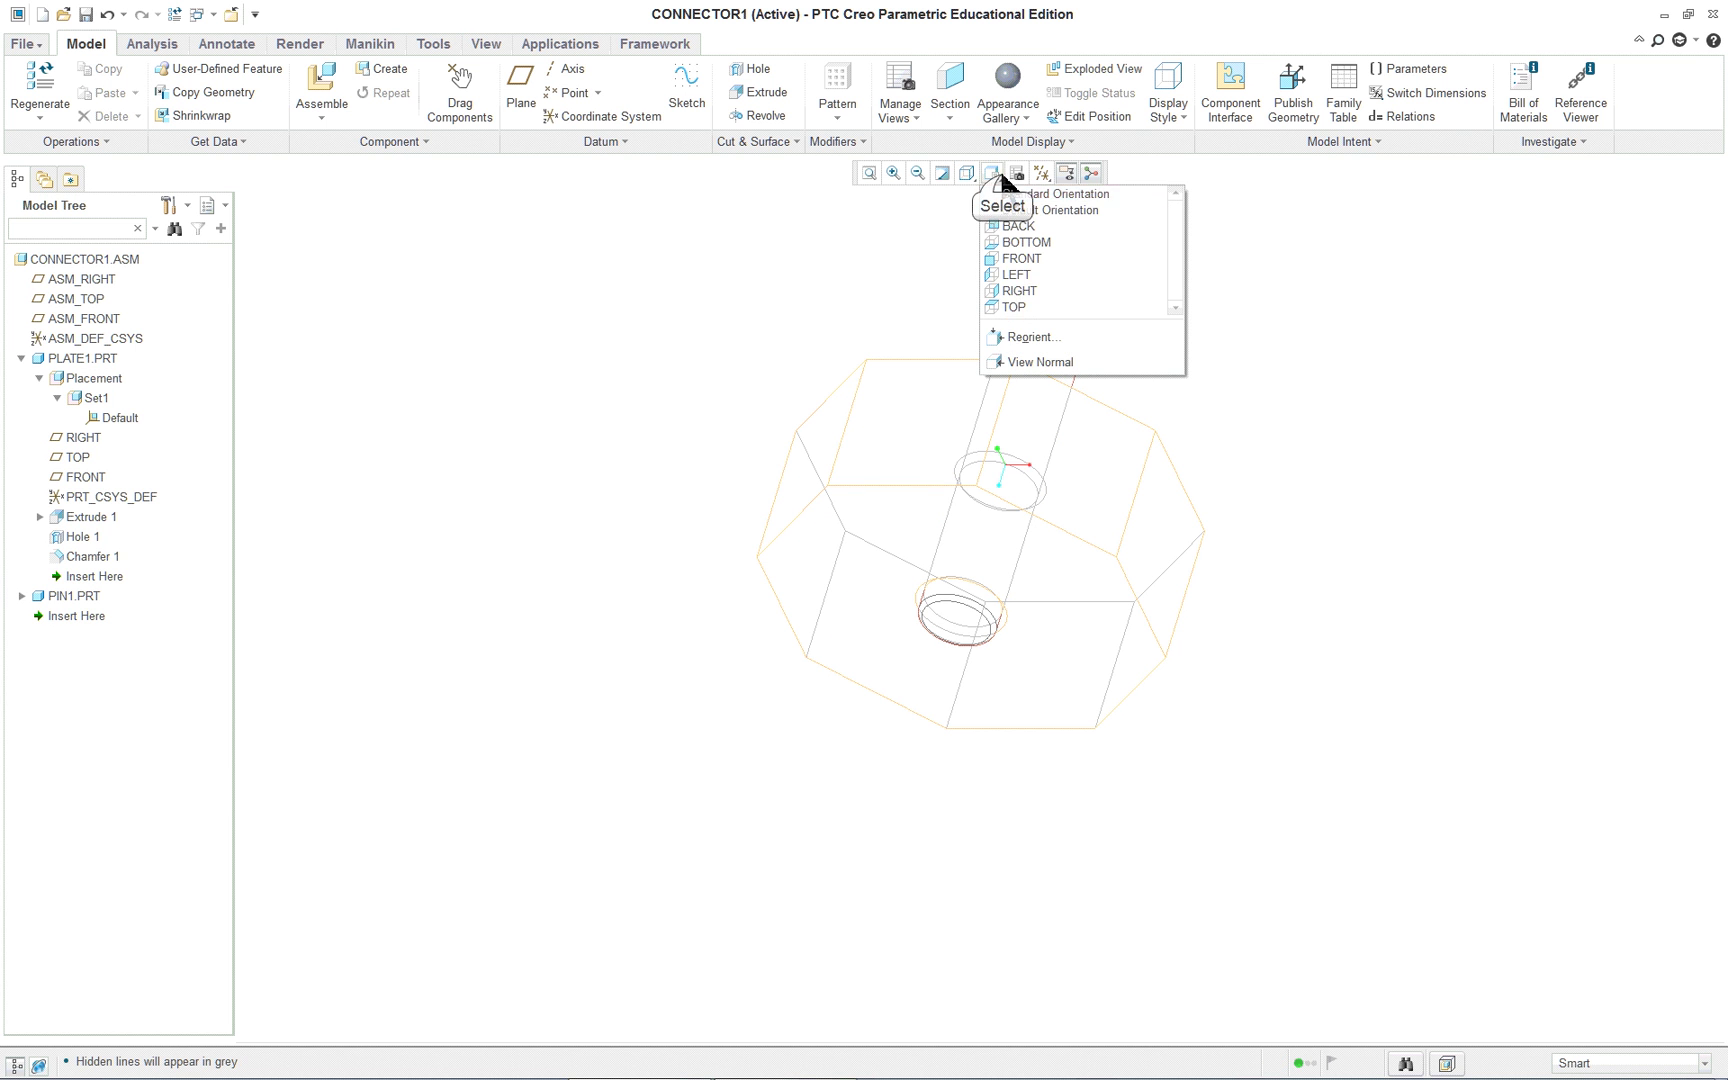
pyautogui.doubleClick(970, 175)
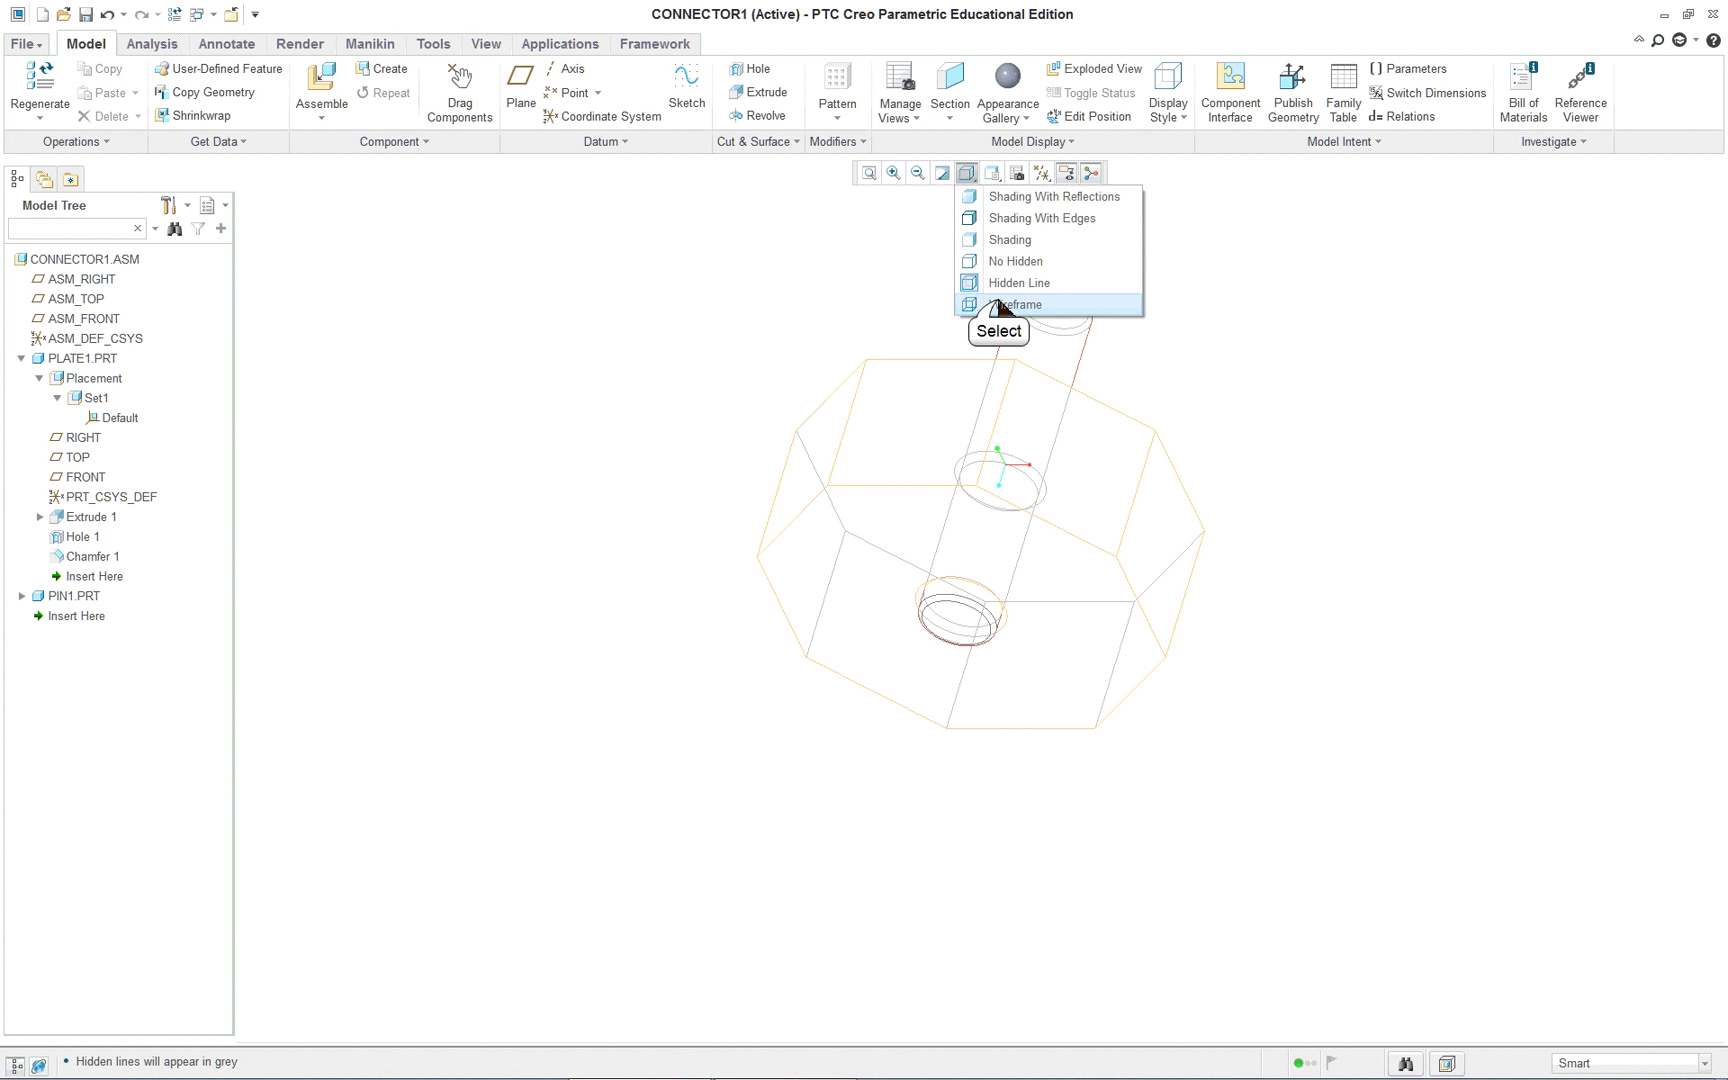
pyautogui.click(995, 306)
pyautogui.click(968, 176)
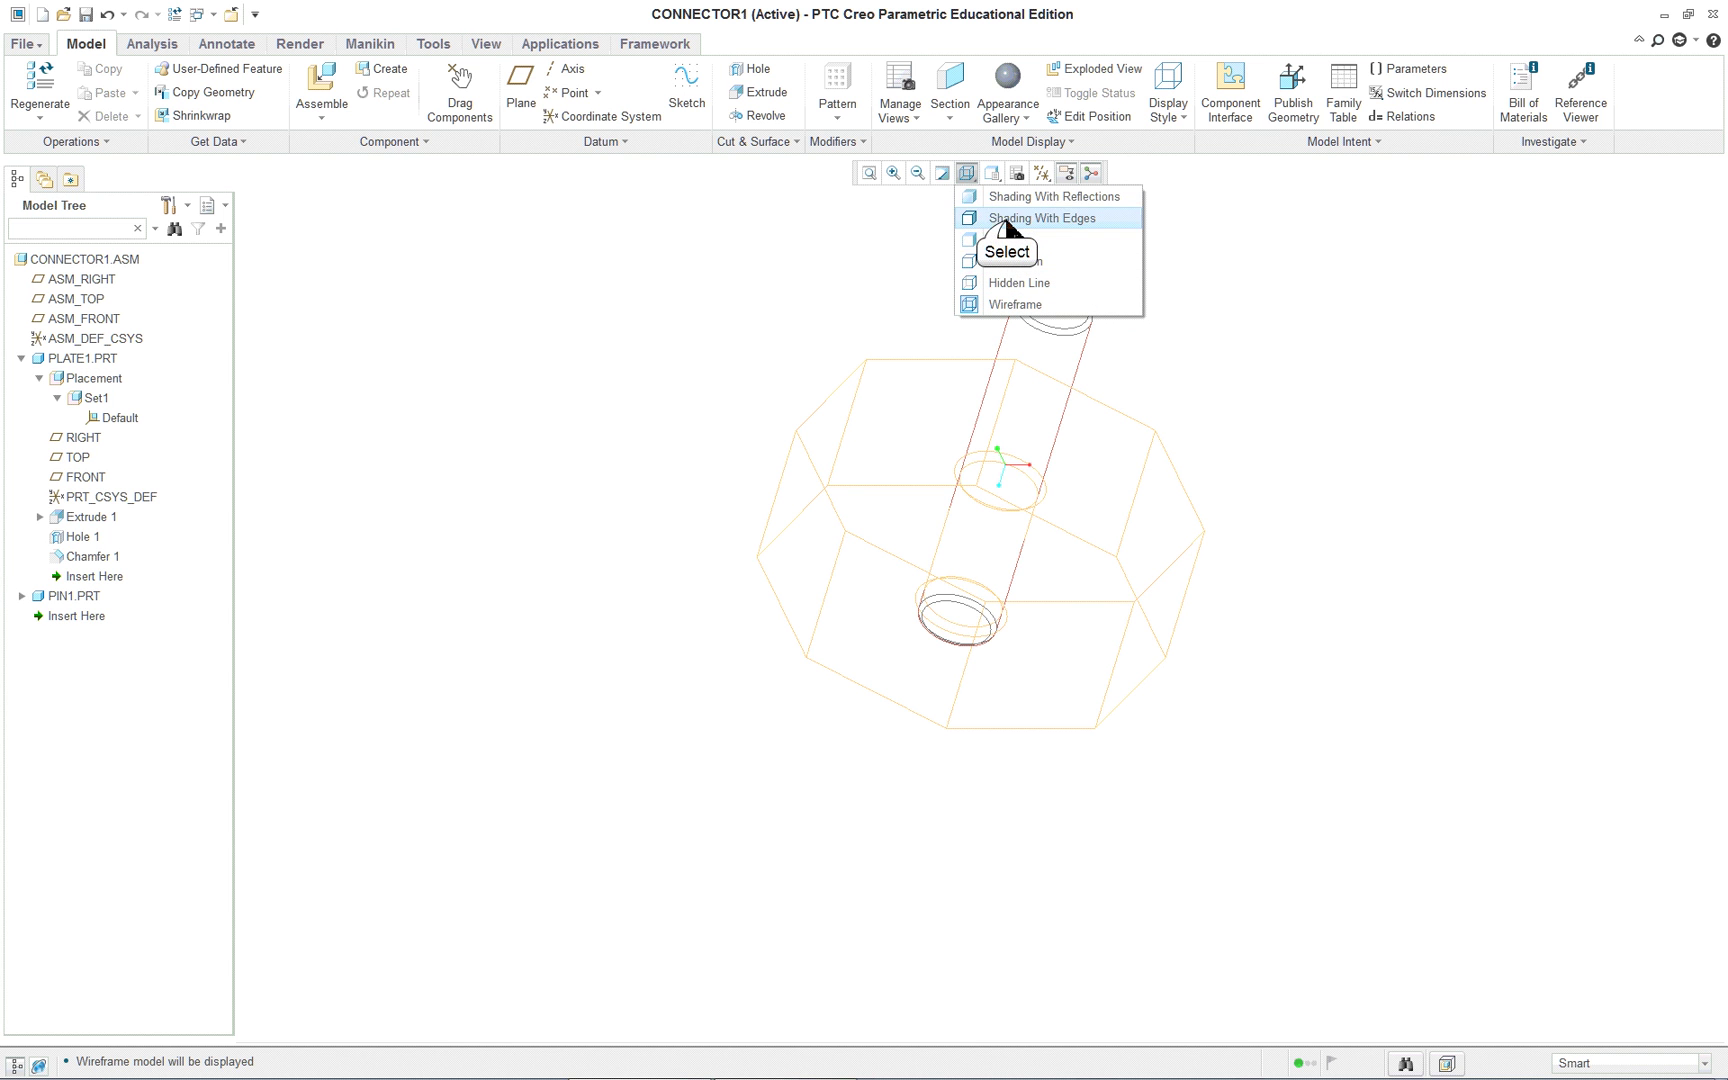
pyautogui.click(1010, 218)
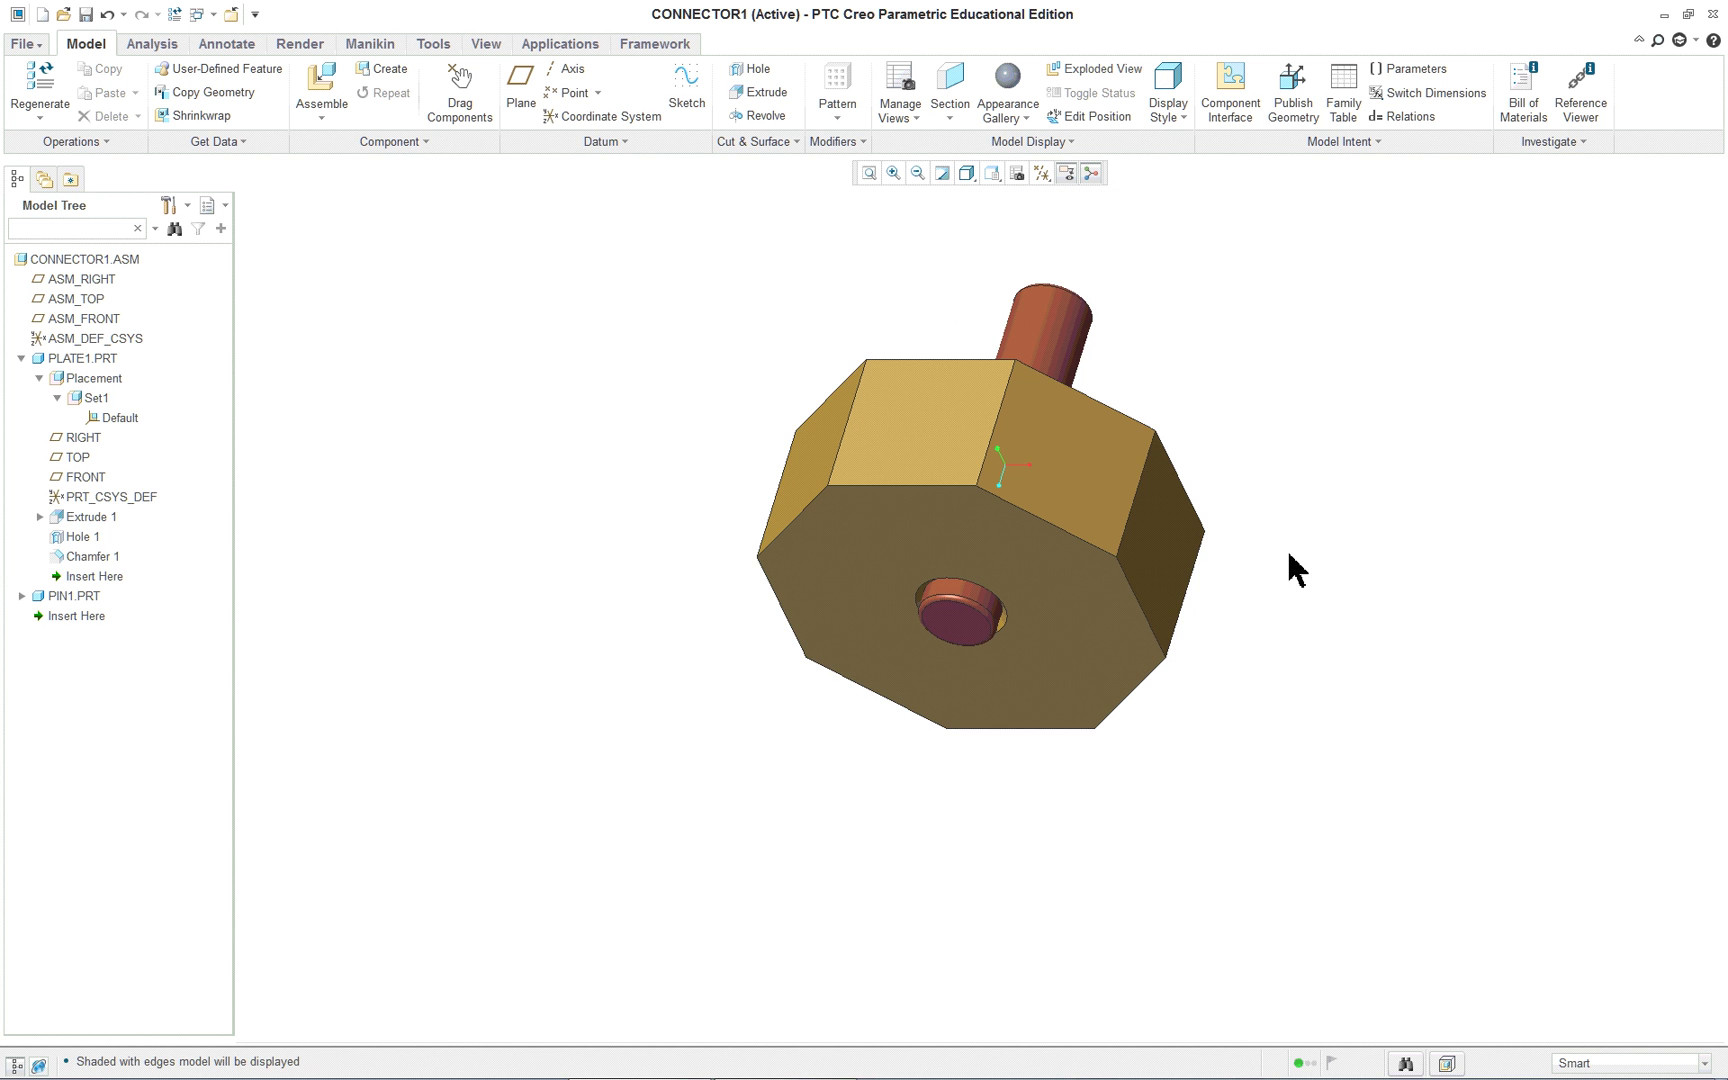
# Show all datum types with Select All in the Datum Display Filters.
pyautogui.click(1041, 175)
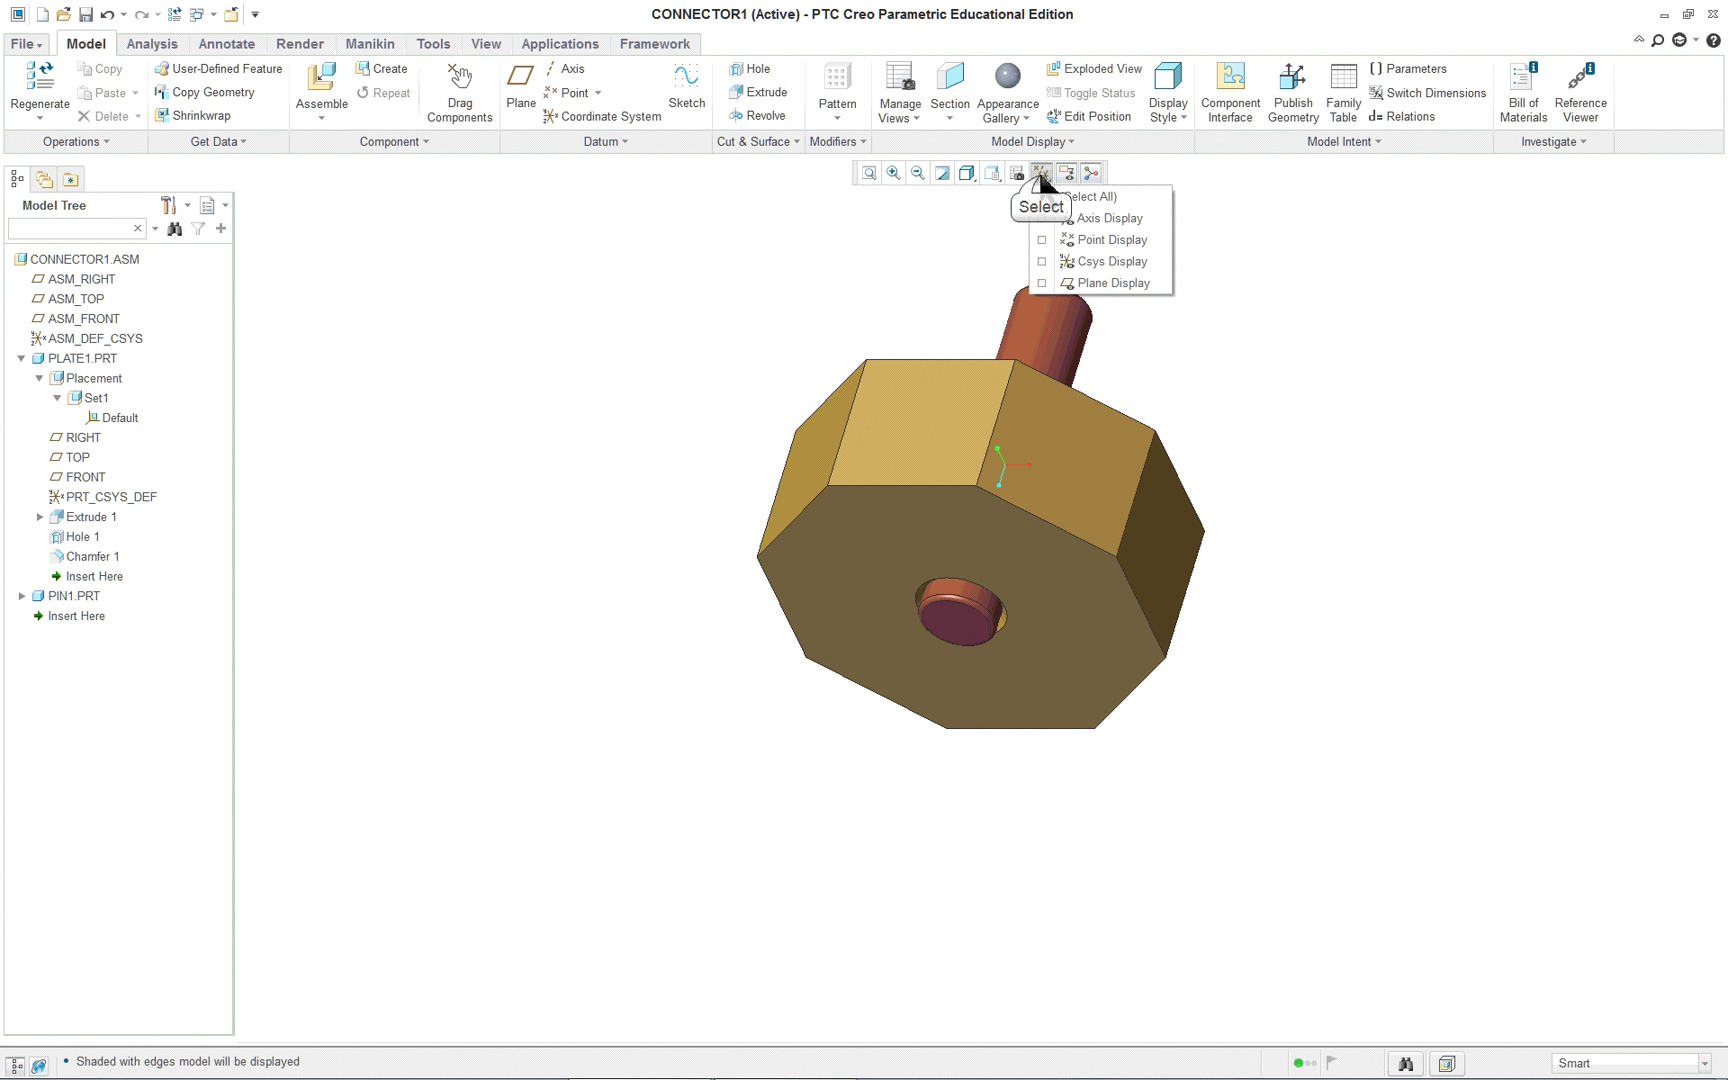
pyautogui.click(1041, 198)
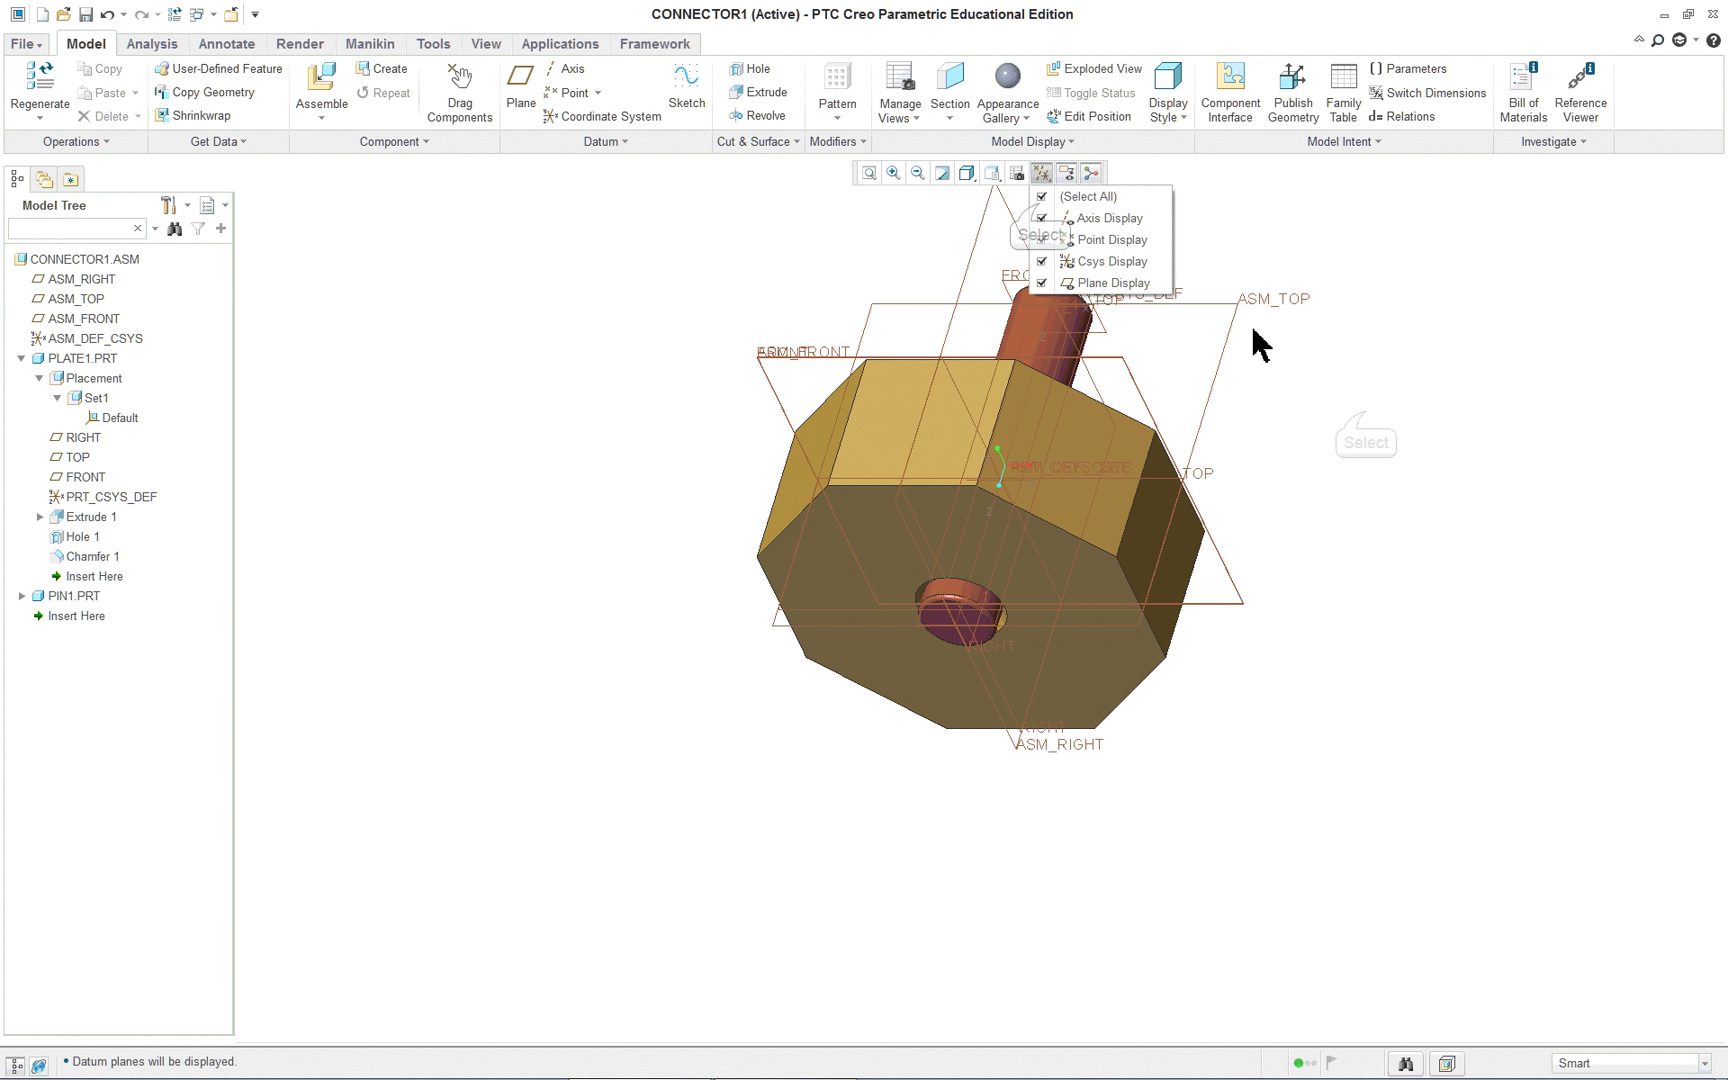
pyautogui.click(1364, 412)
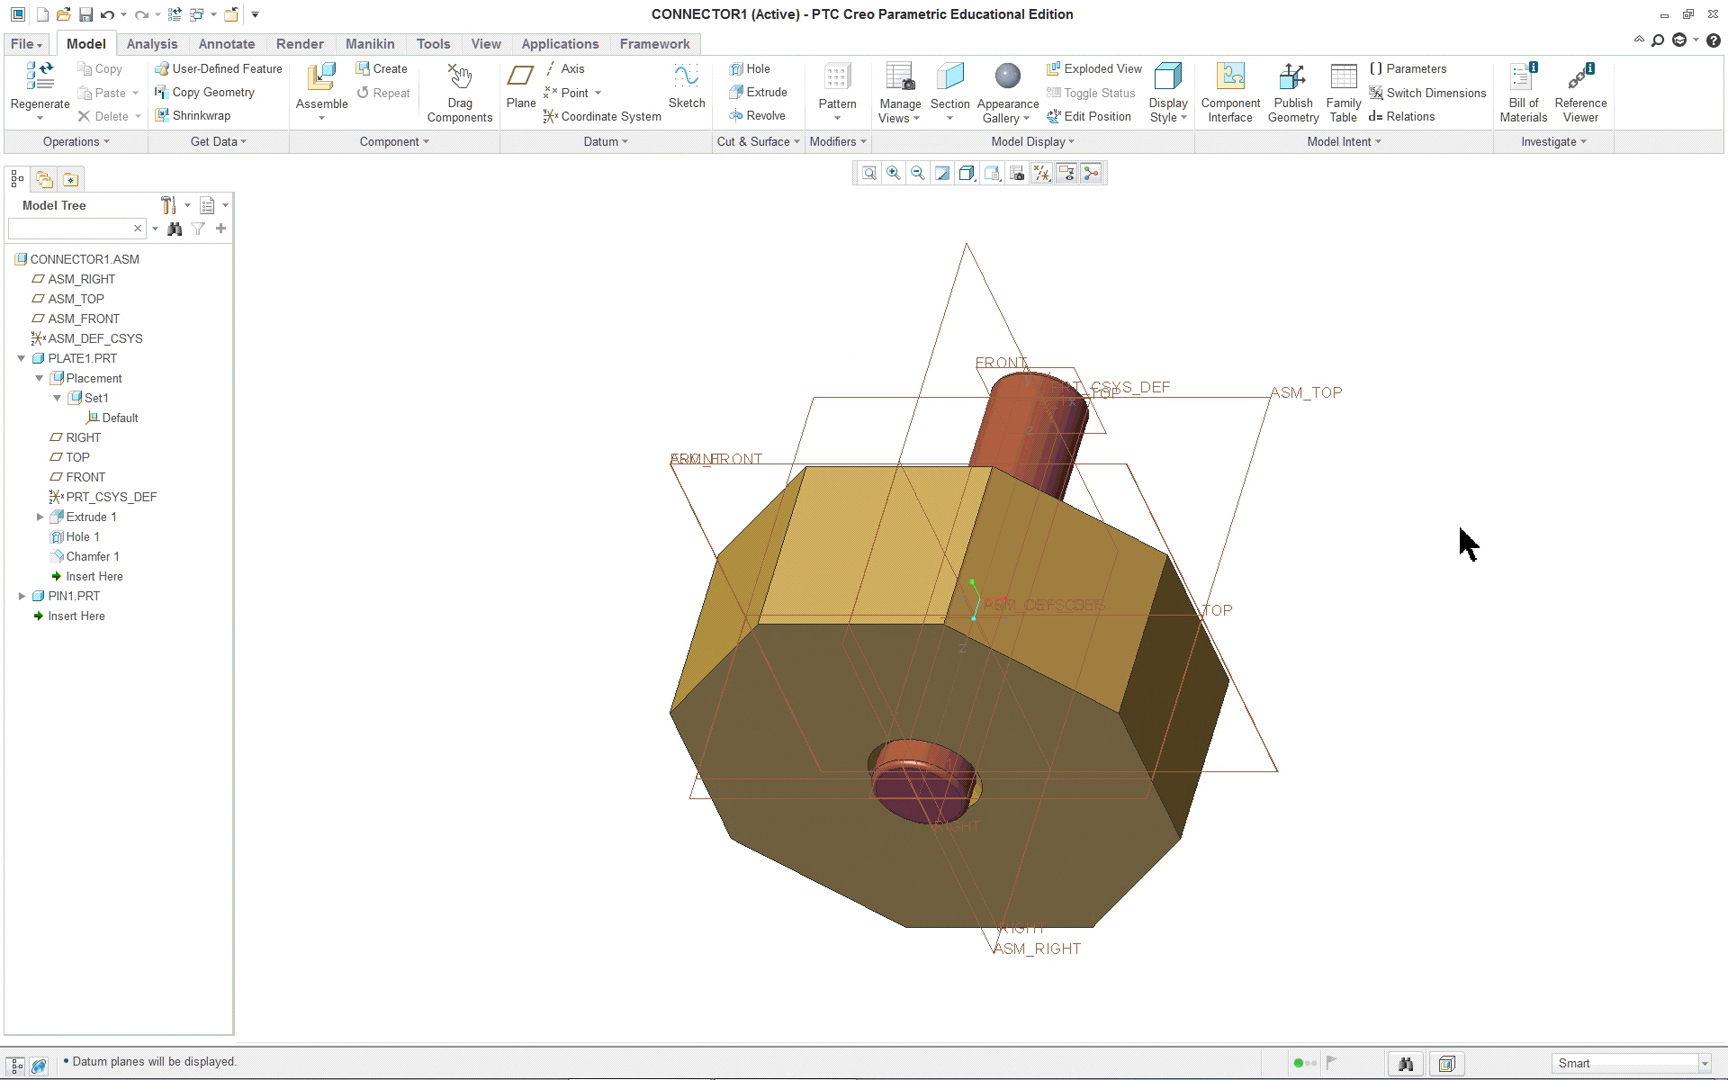
# Save CONNECTOR1 with Ctrl+S and close its window.
pyautogui.hotkey('ctrl', 's')
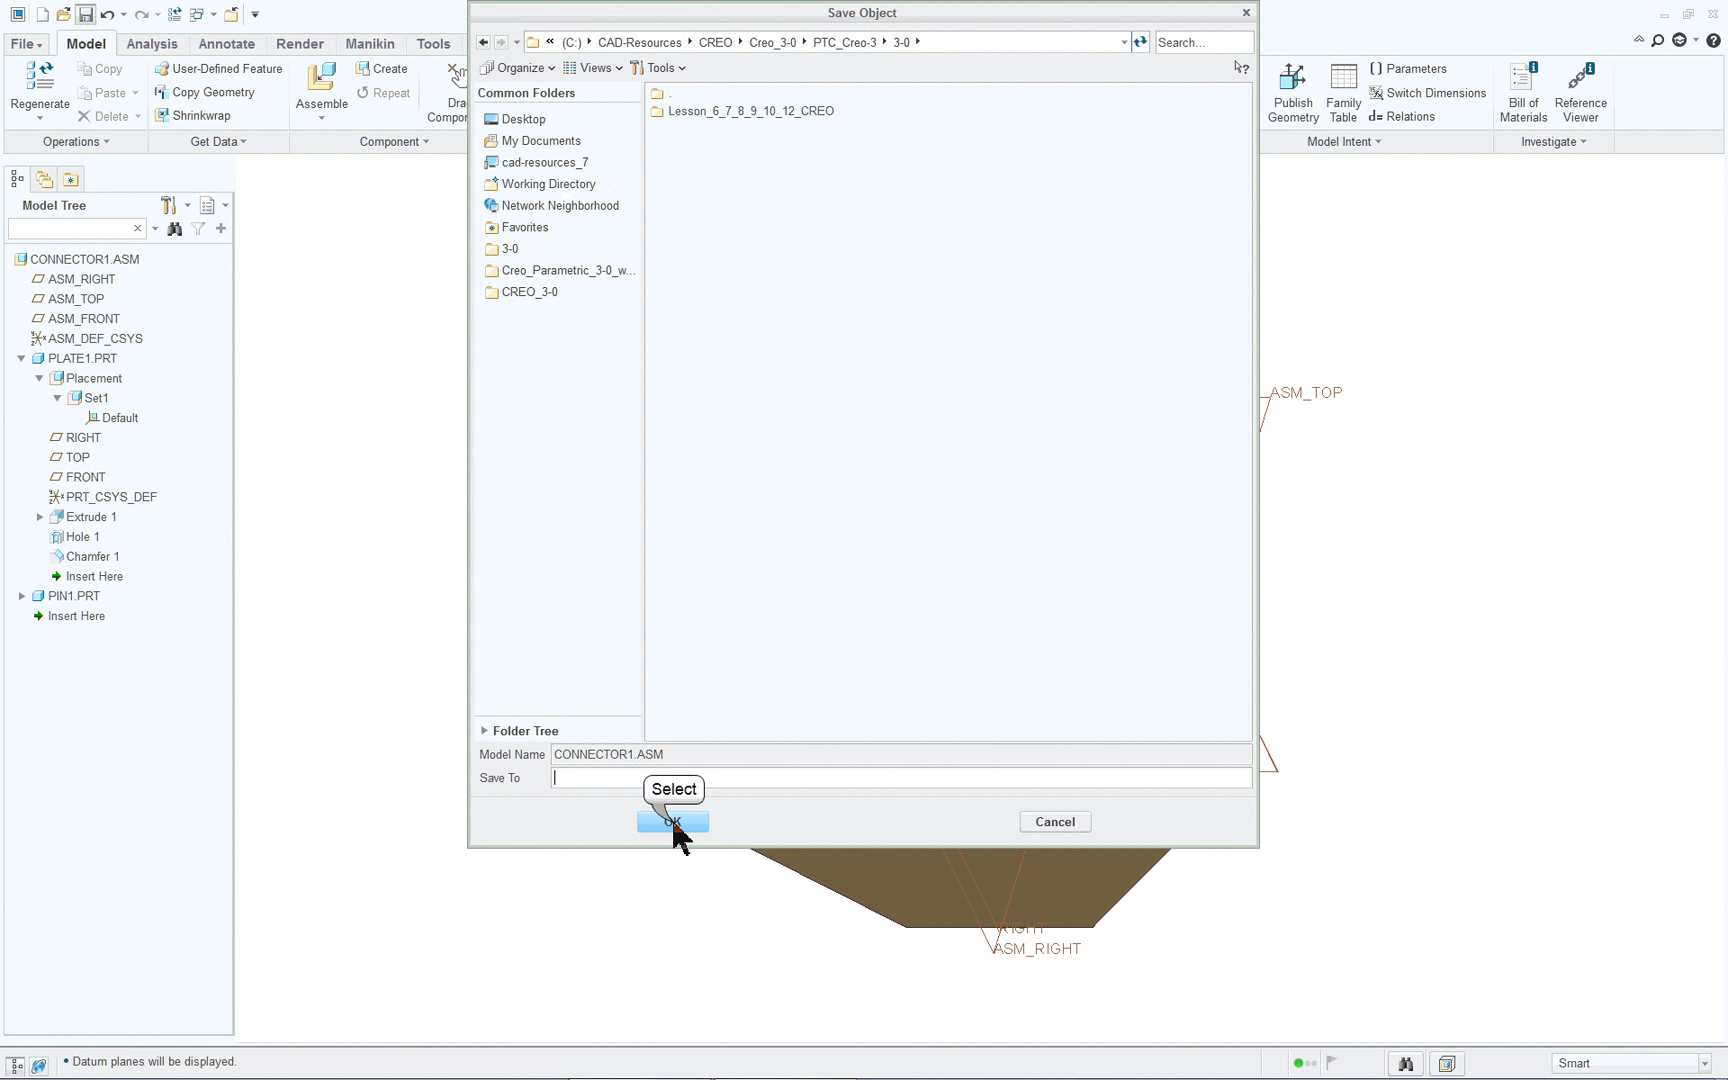
pyautogui.click(673, 822)
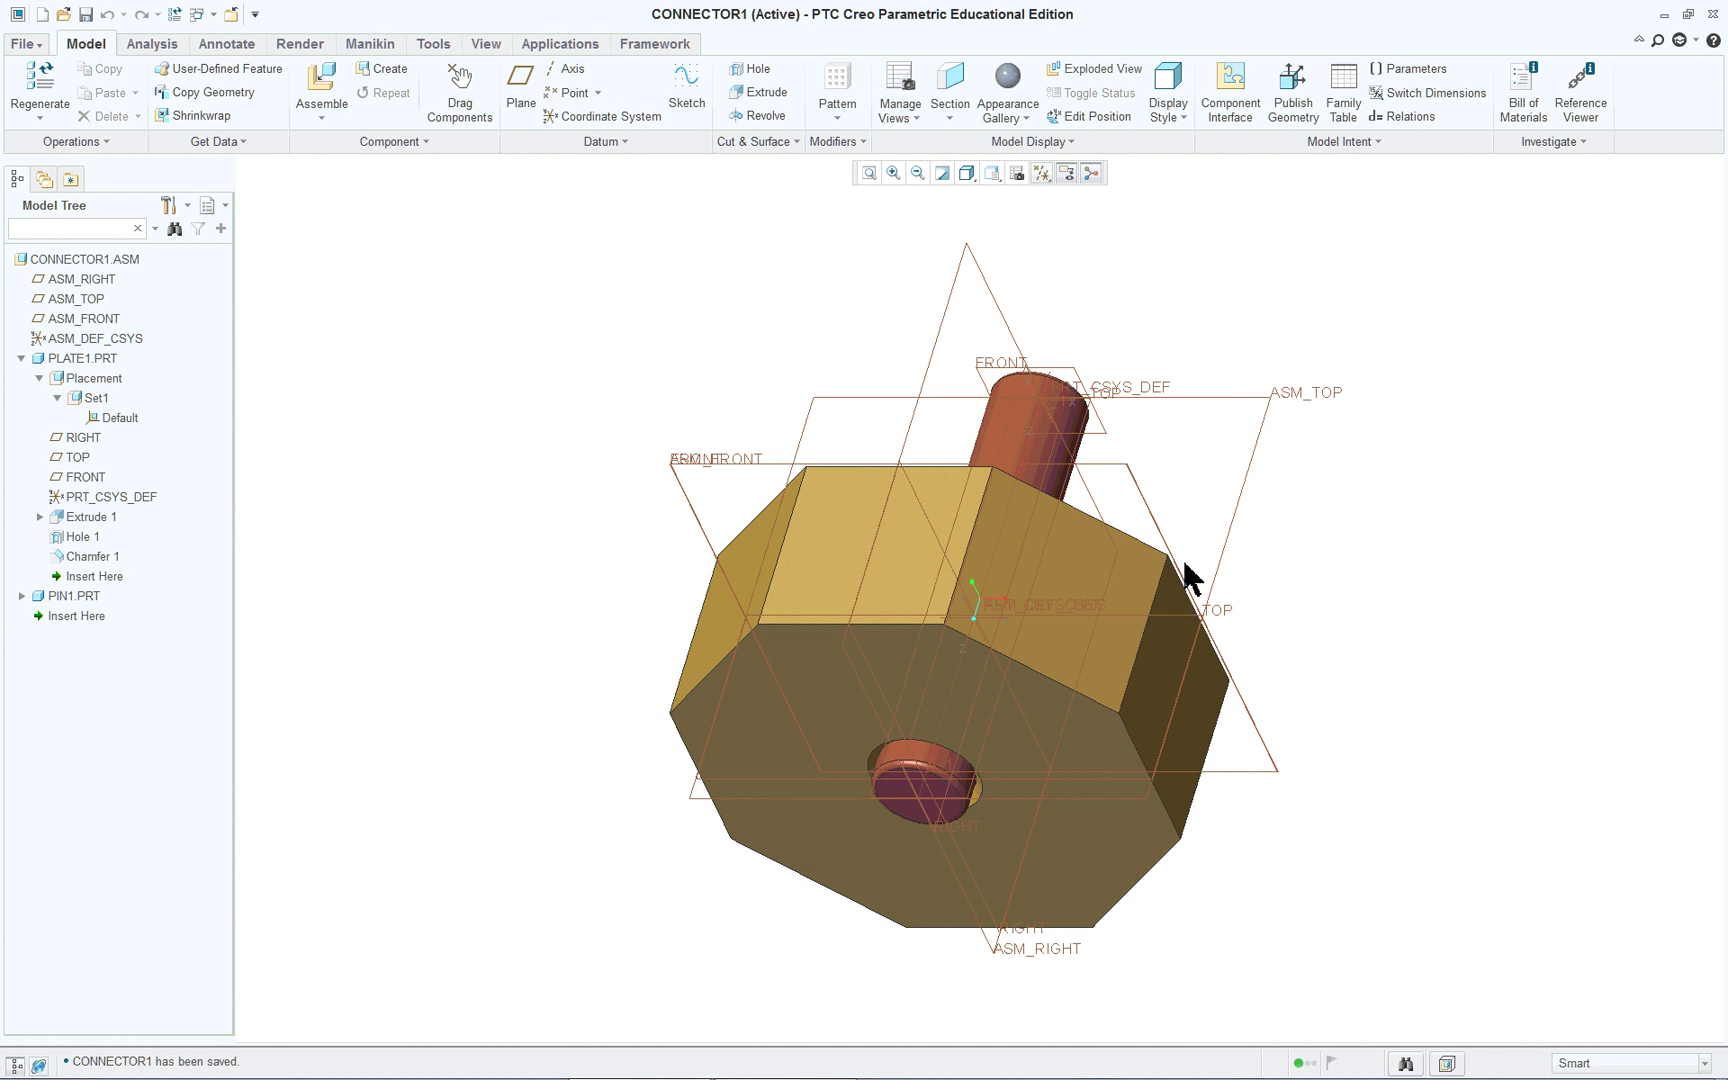
pyautogui.click(231, 15)
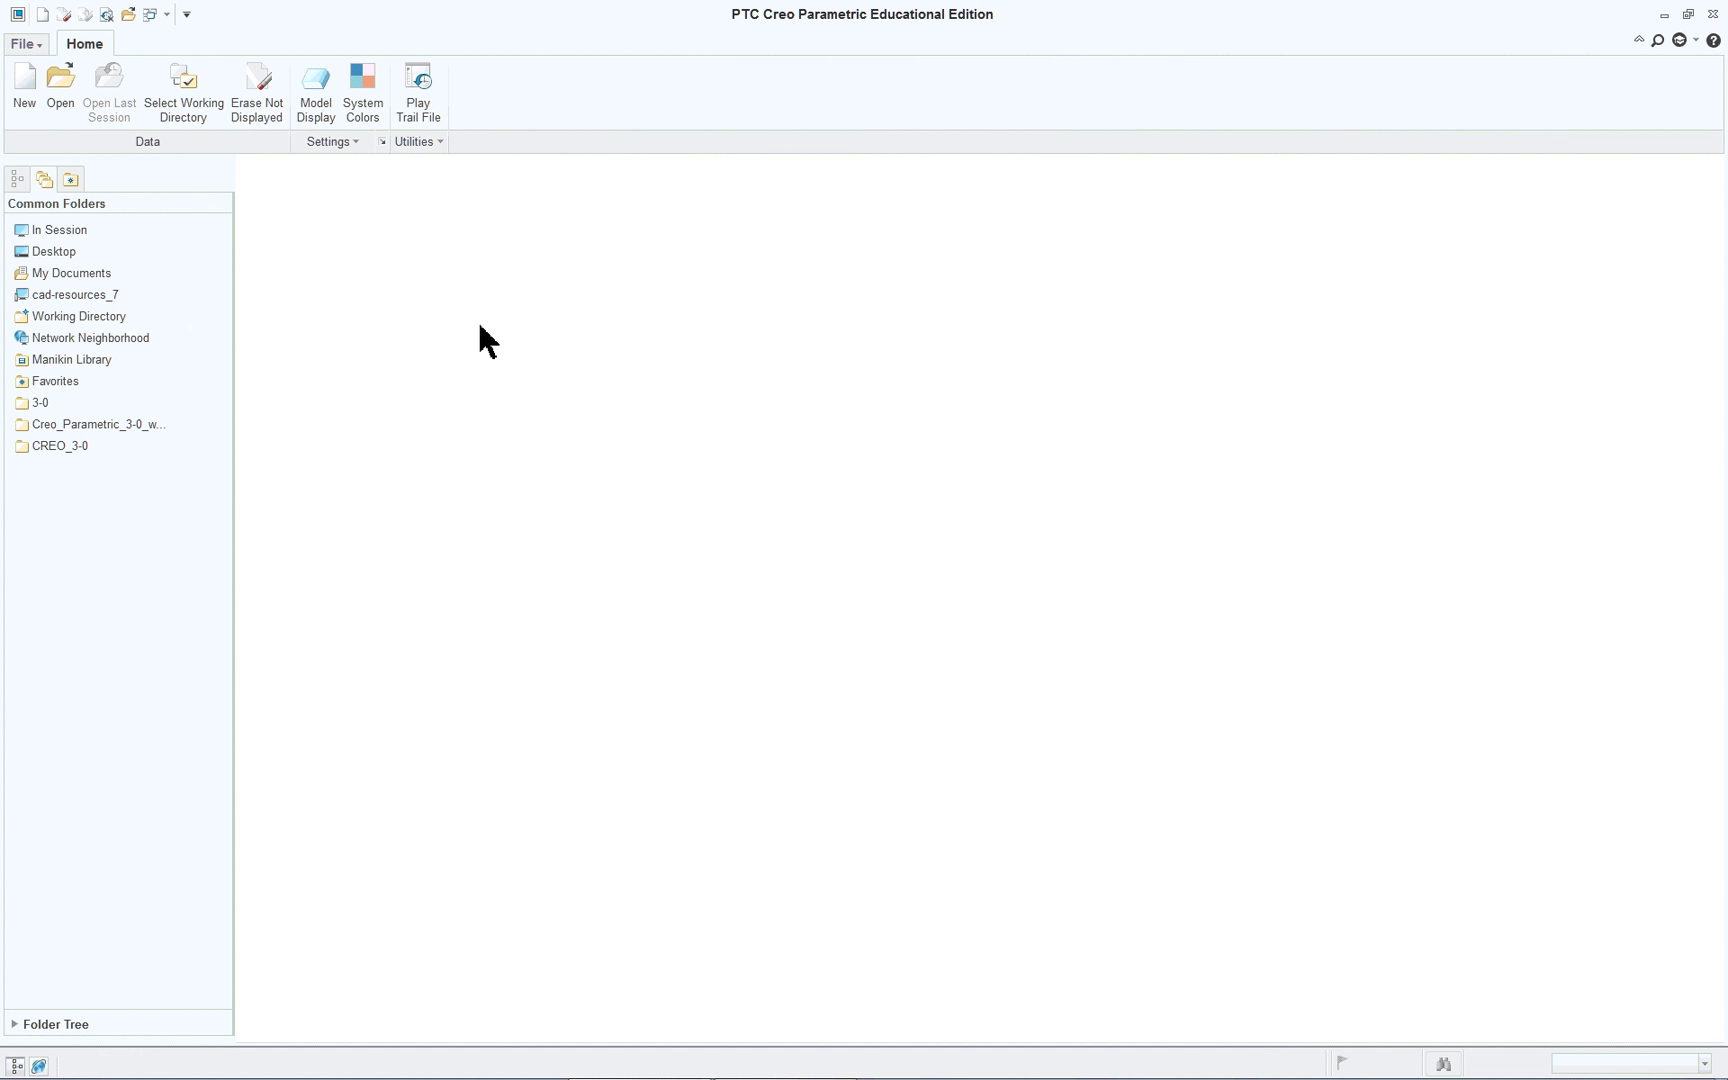